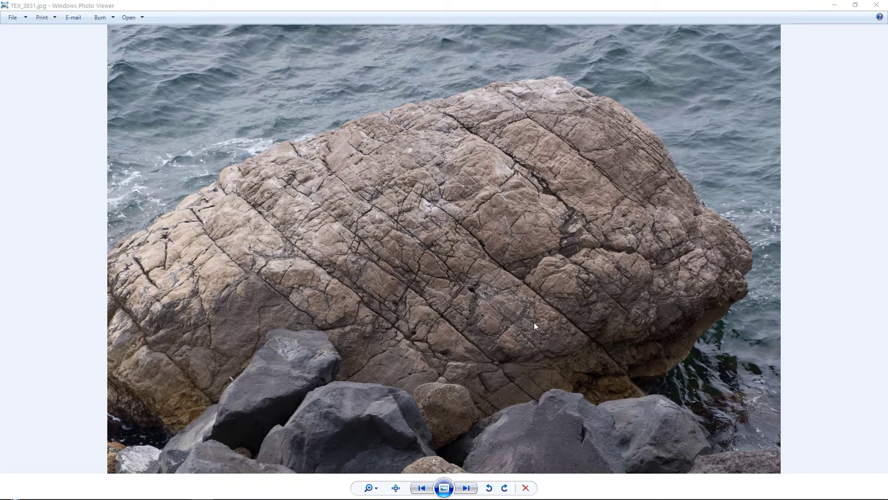
Examine the surface of the large coastal rock in TEX_3831.jpg up close, then return to the full image
{"action": "scroll", "coordinate": [460, 215], "scroll_direction": "up", "scroll_amount": 1}
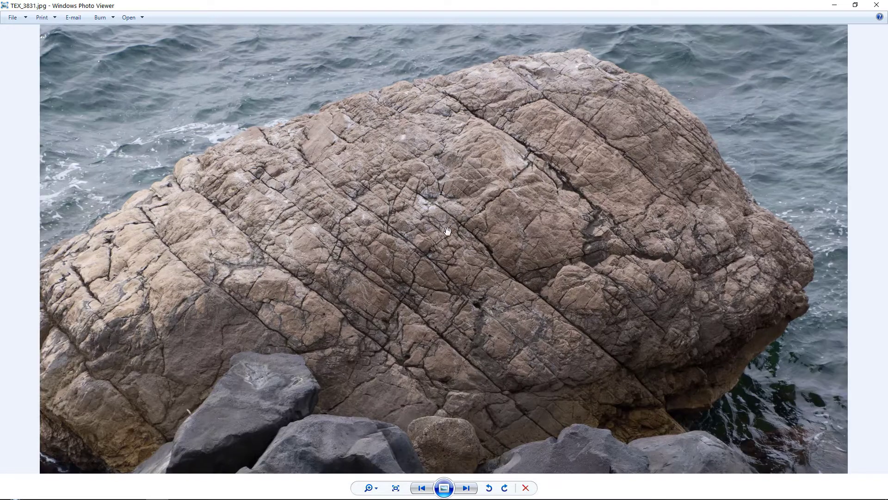
{"action": "scroll", "coordinate": [472, 242], "scroll_direction": "up", "scroll_amount": 3}
{"action": "left_click_drag", "start_coordinate": [432, 235], "coordinate": [442, 264]}
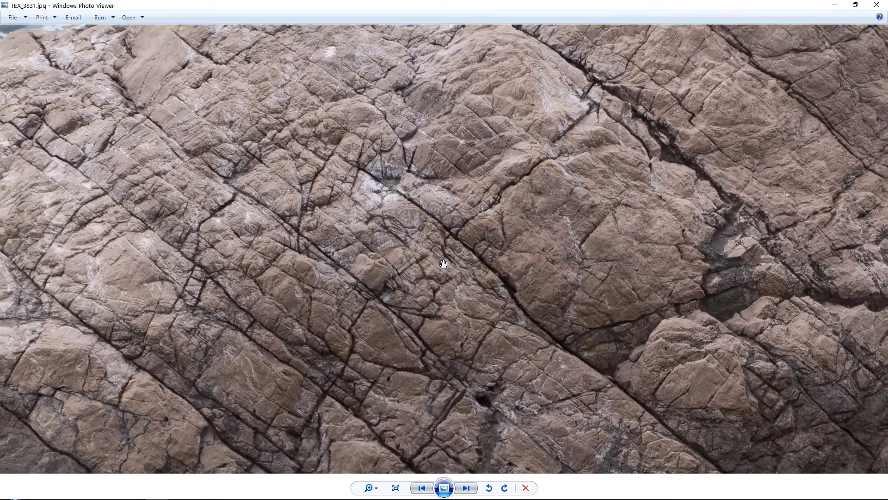
{"action": "scroll", "coordinate": [443, 264], "scroll_direction": "down", "scroll_amount": 3}
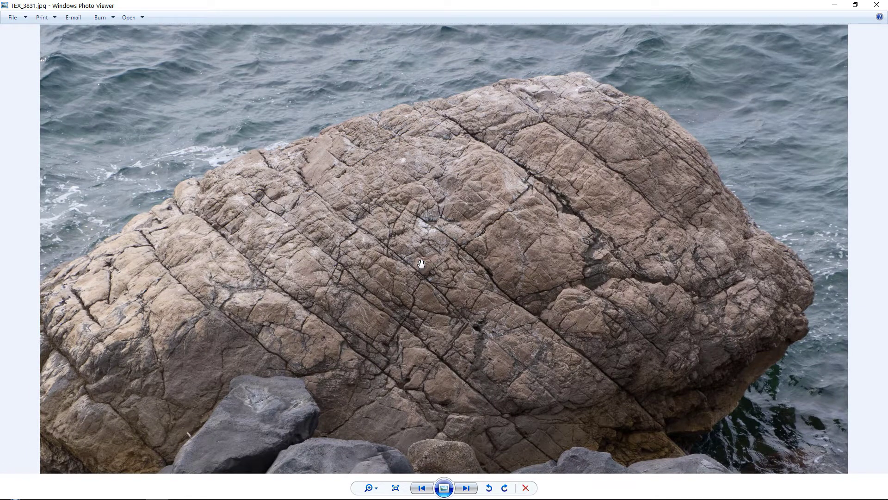
{"action": "scroll", "coordinate": [434, 227], "scroll_direction": "down", "scroll_amount": 1}
Compare the closer rock photos TEX_3832.jpg and TEX_3833.jpg, then return to TEX_3831.jpg
{"action": "key", "text": "Right"}
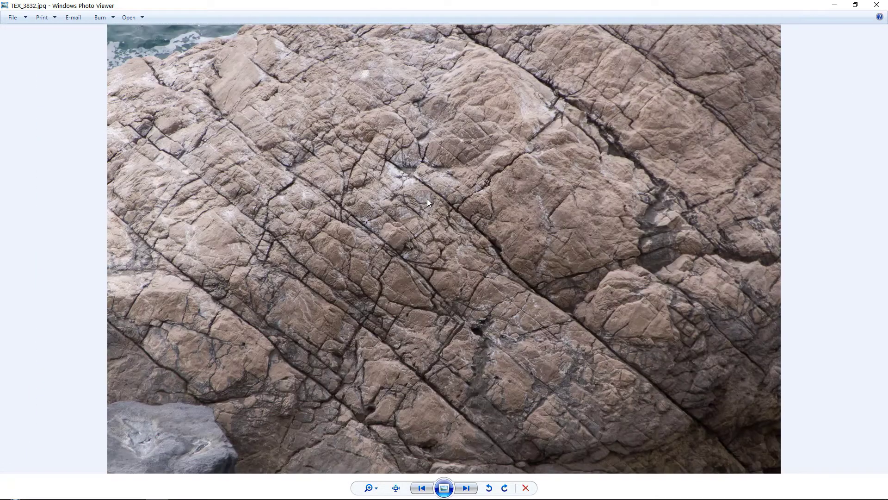
{"action": "key", "text": "Right"}
{"action": "key", "text": "Left"}
{"action": "key", "text": "Right"}
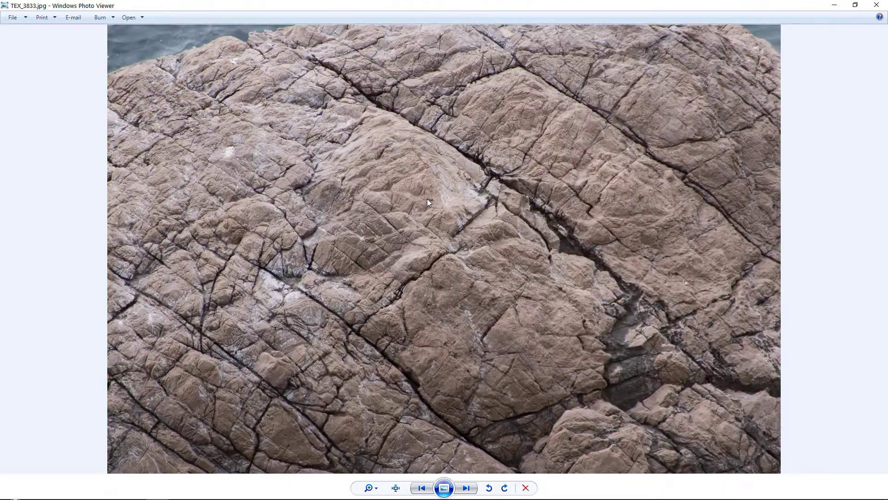
{"action": "key", "text": "Left"}
{"action": "key", "text": "Left"}
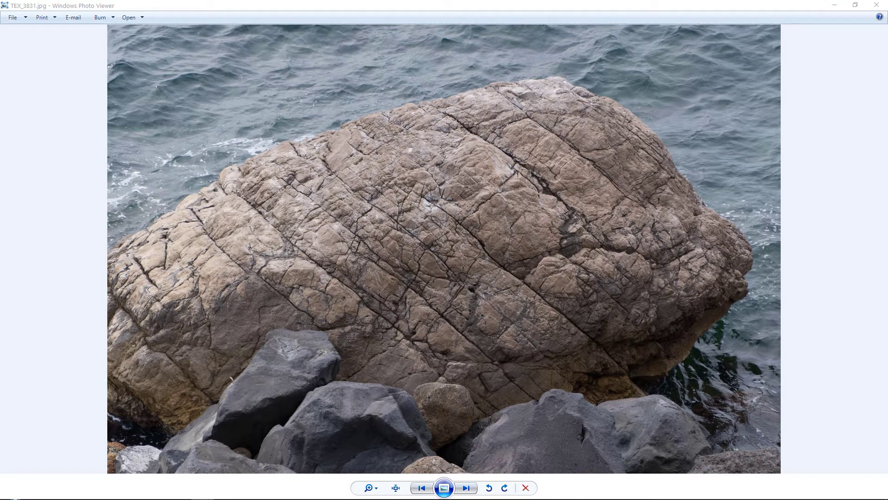
Switch to artreference.org in the browser and look through the full texture reference catalogue
{"action": "left_click_drag", "start_coordinate": [887, 106], "coordinate": [413, 0]}
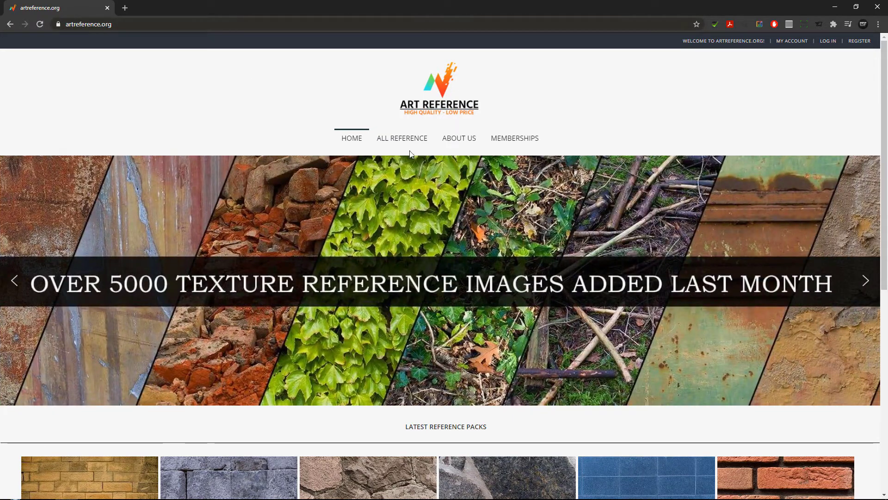
{"action": "left_click", "coordinate": [405, 144]}
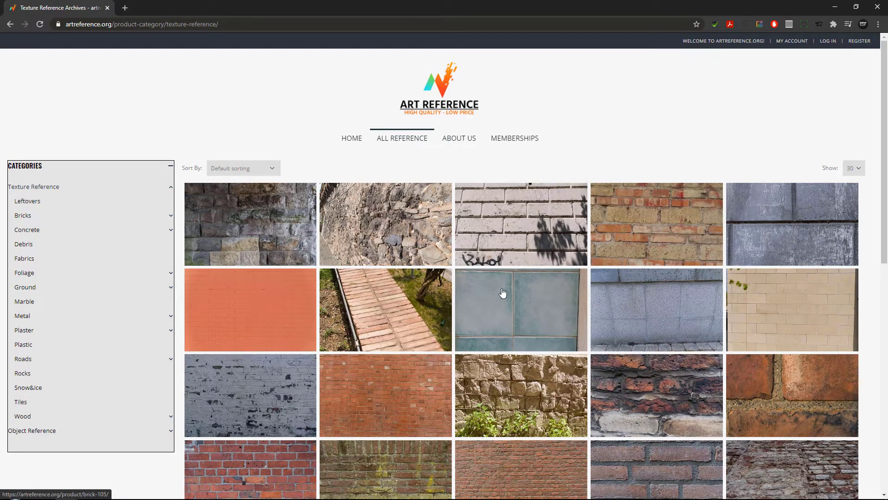
{"action": "scroll", "coordinate": [568, 278], "scroll_direction": "down", "scroll_amount": 2}
{"action": "scroll", "coordinate": [569, 278], "scroll_direction": "down", "scroll_amount": 2}
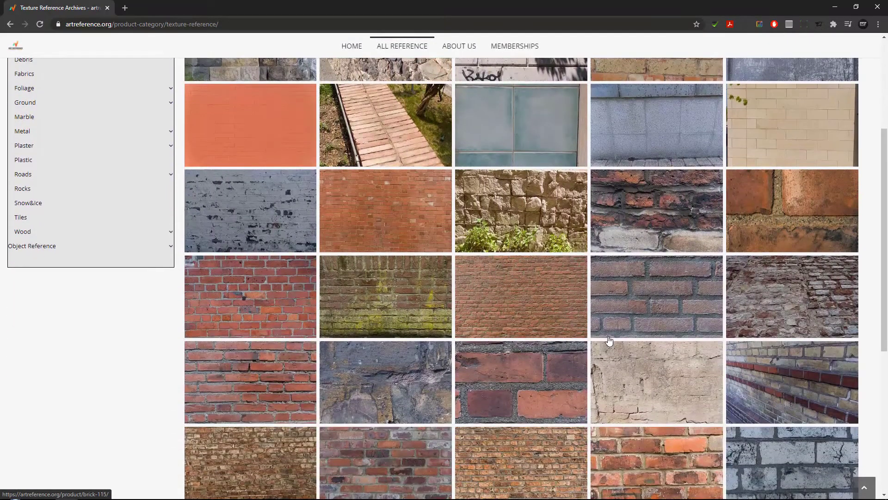
{"action": "scroll", "coordinate": [602, 224], "scroll_direction": "up", "scroll_amount": 4}
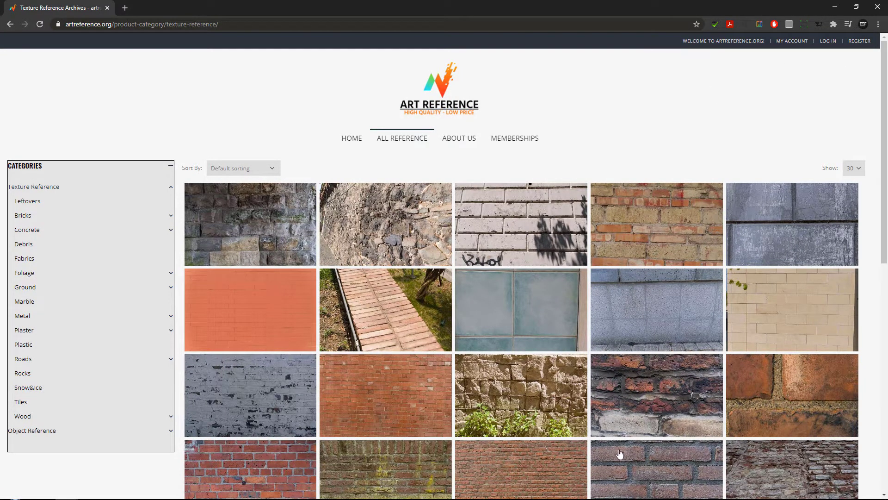
Open the Brick-110 reference pack and view its individual images
{"action": "left_click", "coordinate": [669, 395]}
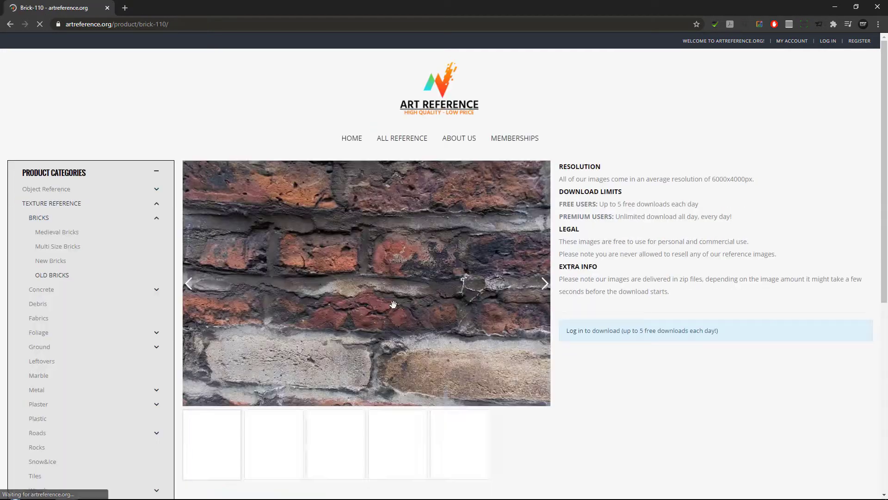
{"action": "scroll", "coordinate": [279, 377], "scroll_direction": "down", "scroll_amount": 1}
{"action": "left_click", "coordinate": [279, 377]}
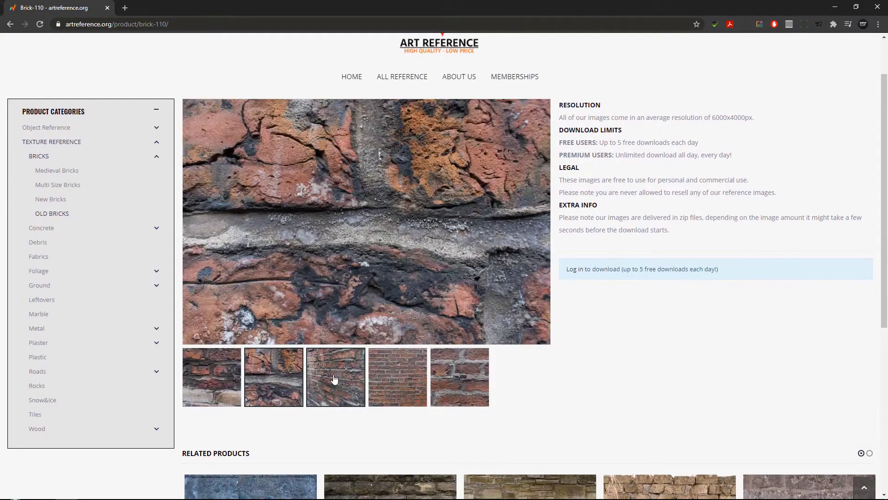
{"action": "left_click", "coordinate": [334, 377]}
{"action": "left_click", "coordinate": [399, 379]}
{"action": "left_click", "coordinate": [478, 373]}
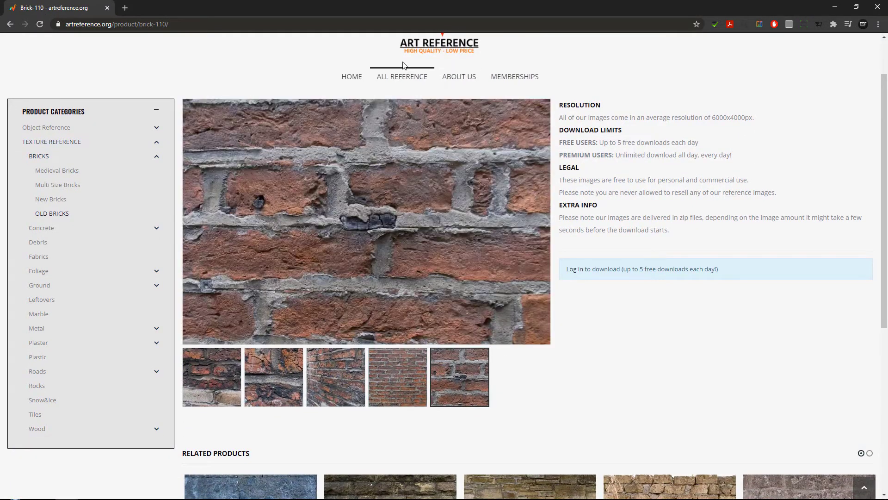
Return to the full reference catalogue, filter it to the Rocks category and open page 2
{"action": "left_click", "coordinate": [406, 78]}
{"action": "scroll", "coordinate": [140, 254], "scroll_direction": "down", "scroll_amount": 2}
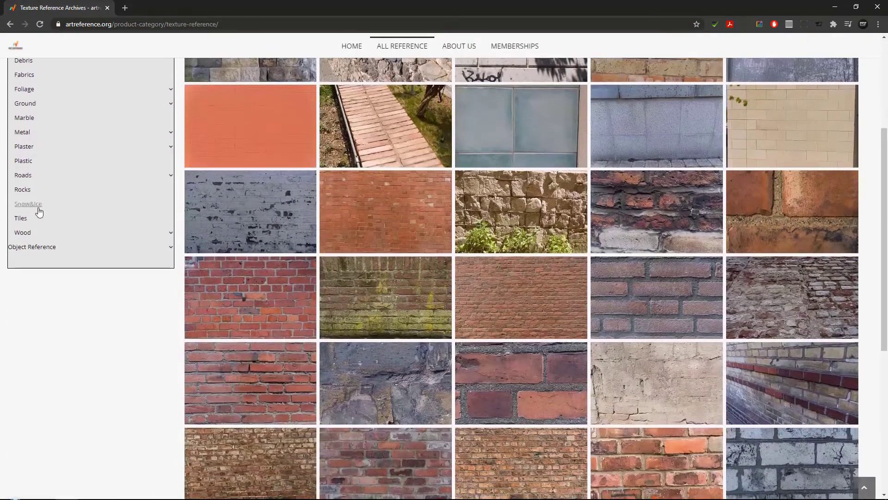
{"action": "left_click", "coordinate": [42, 186]}
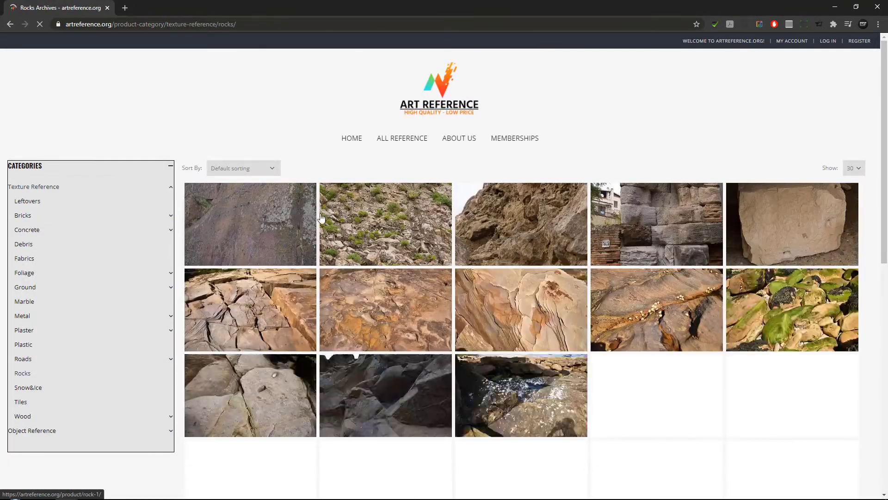
{"action": "scroll", "coordinate": [578, 248], "scroll_direction": "down", "scroll_amount": 10}
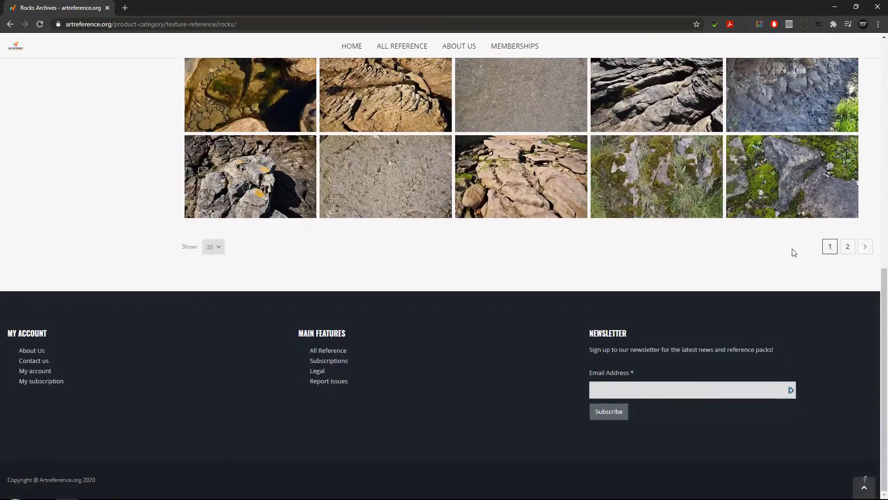
{"action": "left_click", "coordinate": [847, 260]}
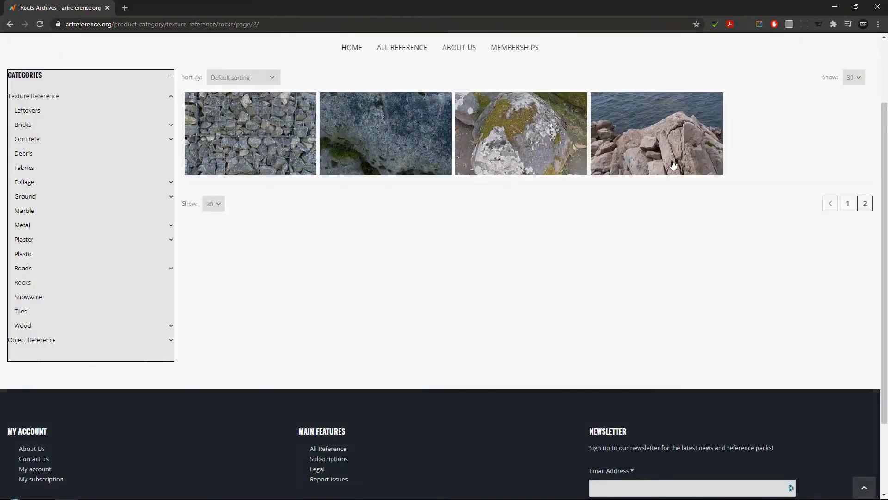
Open the Rock-9 reference pack and view its individual images
{"action": "left_click", "coordinate": [393, 178]}
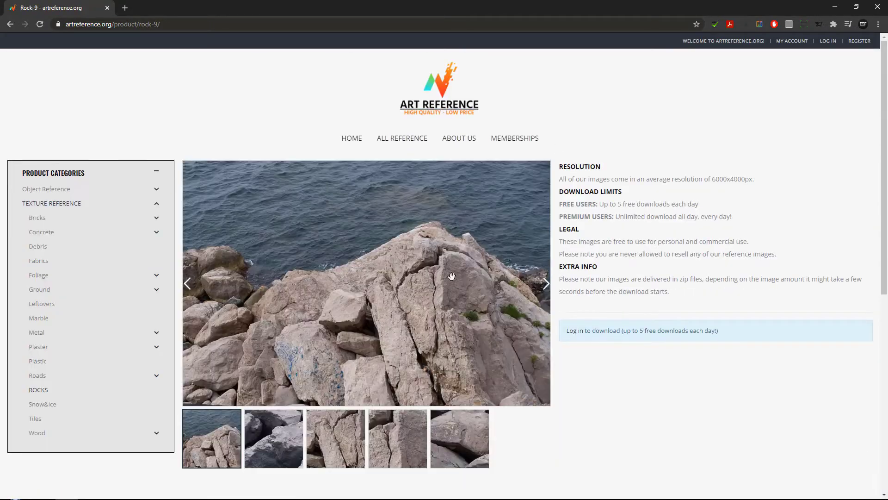
{"action": "scroll", "coordinate": [279, 424], "scroll_direction": "down", "scroll_amount": 1}
{"action": "left_click", "coordinate": [280, 413]}
{"action": "left_click", "coordinate": [356, 393]}
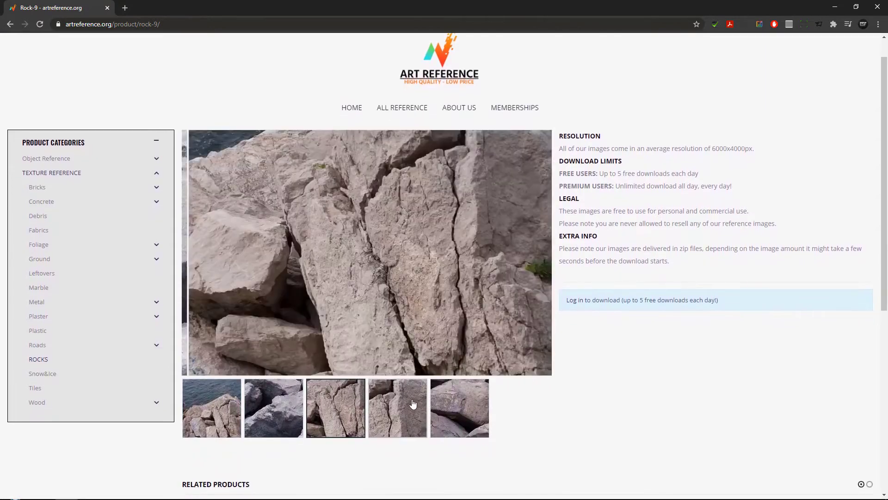
{"action": "left_click", "coordinate": [412, 405]}
{"action": "left_click", "coordinate": [452, 402]}
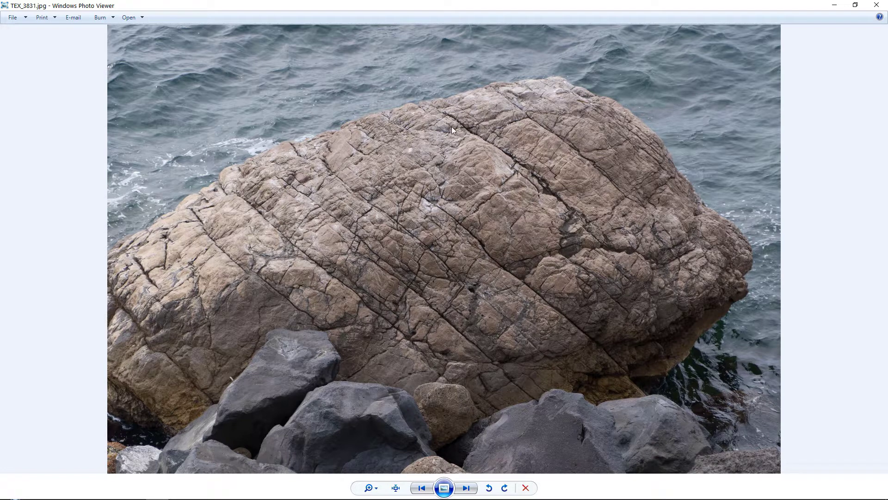
Switch back to Windows Photo Viewer, inspect TEX_3831.jpg at several magnifications and compare it with TEX_3832.jpg
{"action": "scroll", "coordinate": [472, 161], "scroll_direction": "up", "scroll_amount": 4}
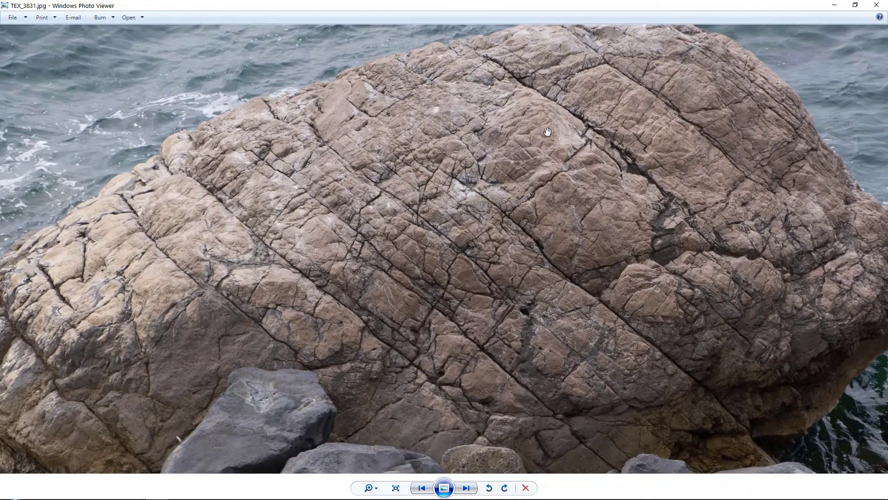
{"action": "scroll", "coordinate": [542, 178], "scroll_direction": "down", "scroll_amount": 4}
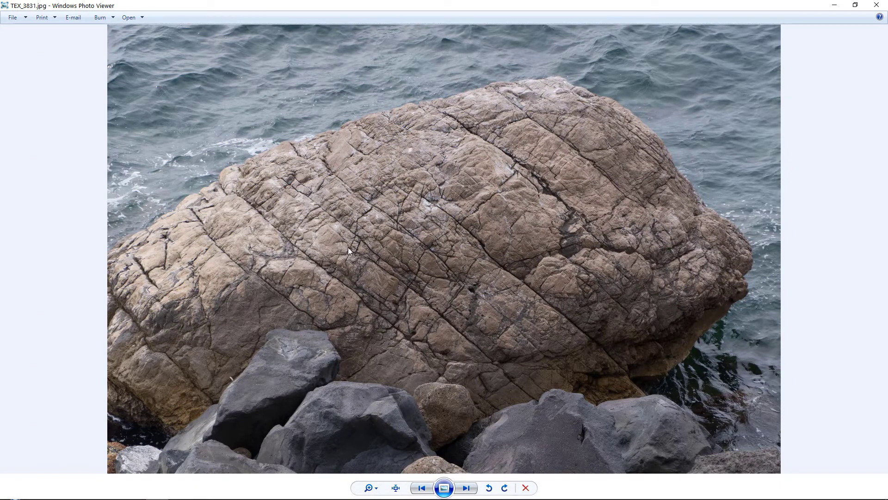
{"action": "scroll", "coordinate": [348, 249], "scroll_direction": "up", "scroll_amount": 3}
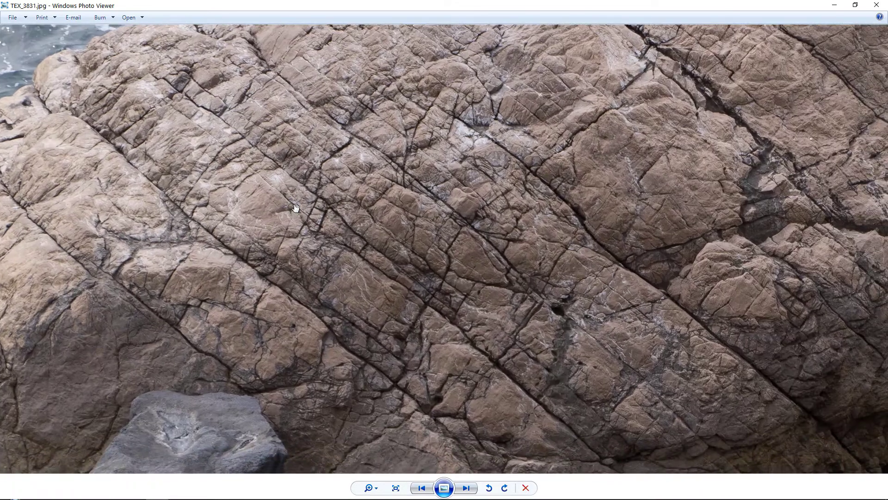
{"action": "scroll", "coordinate": [367, 291], "scroll_direction": "down", "scroll_amount": 3}
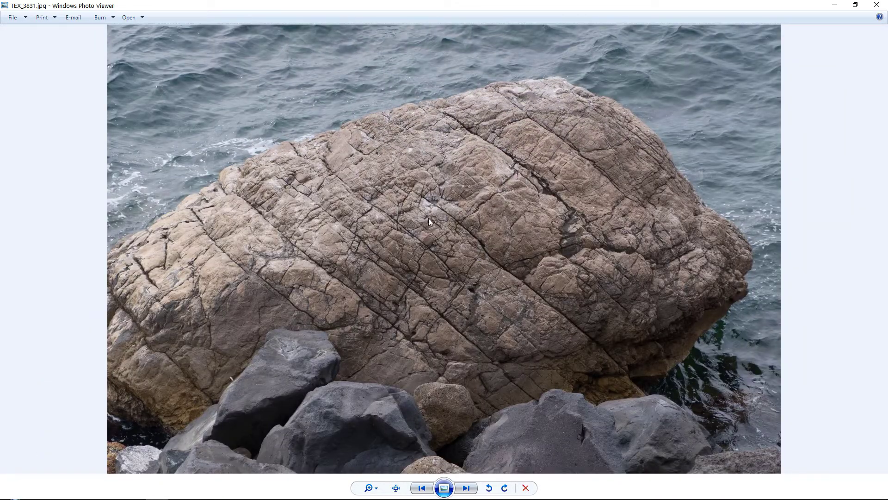
{"action": "key", "text": "Right"}
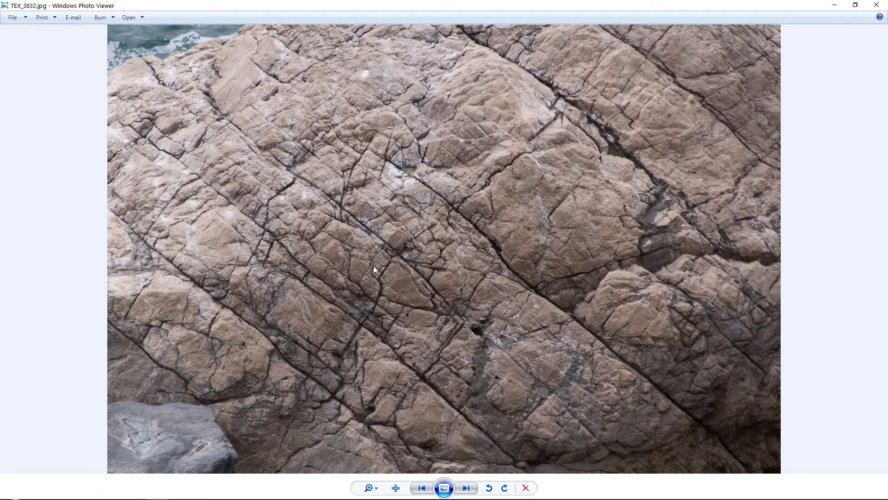
{"action": "key", "text": "Left"}
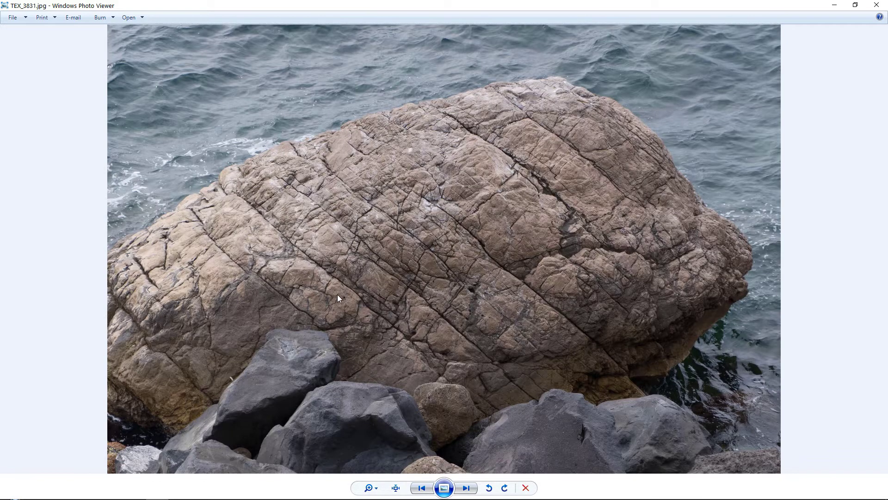
Examine the diagonal cracks and smaller fractures across the middle of the rock in TEX_3831.jpg
{"action": "scroll", "coordinate": [337, 295], "scroll_direction": "up", "scroll_amount": 3}
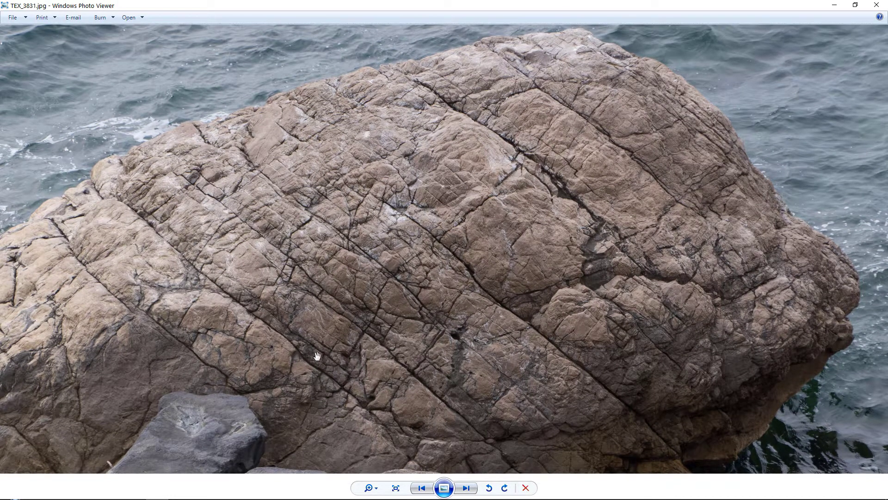
{"action": "scroll", "coordinate": [419, 197], "scroll_direction": "up", "scroll_amount": 3}
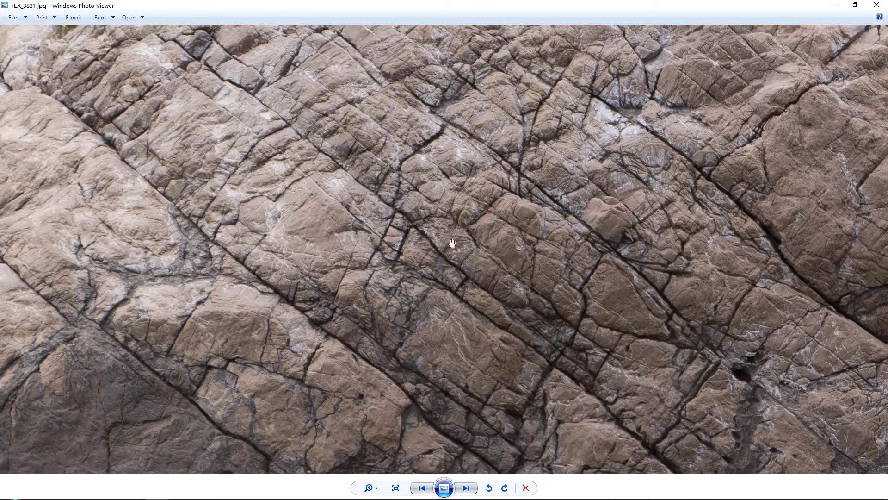
{"action": "left_click_drag", "start_coordinate": [456, 237], "coordinate": [402, 234]}
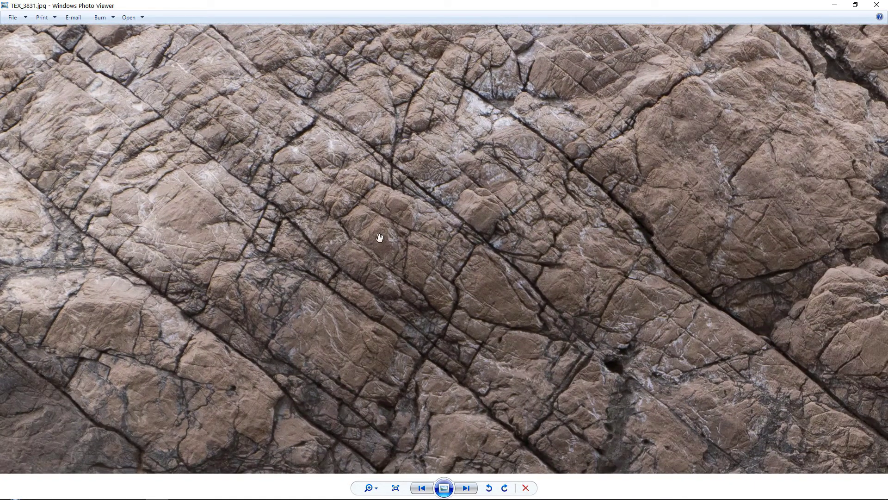
{"action": "left_click_drag", "start_coordinate": [478, 212], "coordinate": [418, 298]}
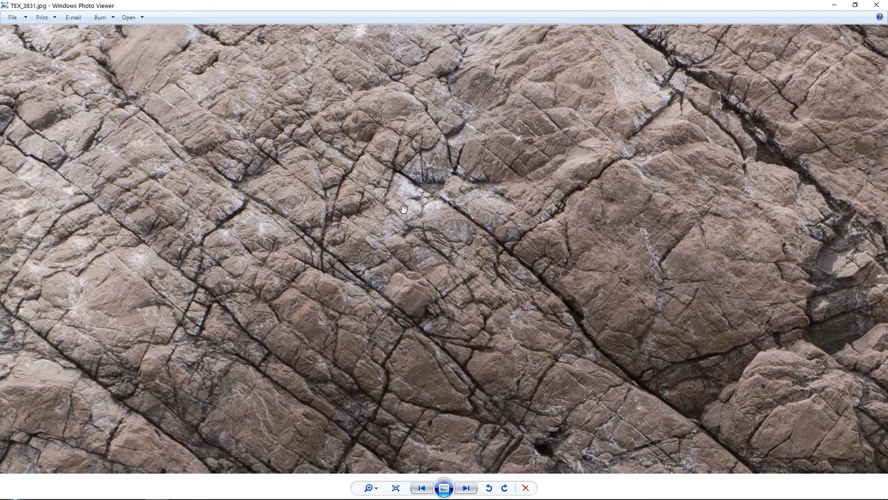
{"action": "scroll", "coordinate": [400, 217], "scroll_direction": "down", "scroll_amount": 6}
Examine the rock's darker lower-right side near the water, then return to the full image
{"action": "scroll", "coordinate": [671, 277], "scroll_direction": "up", "scroll_amount": 5}
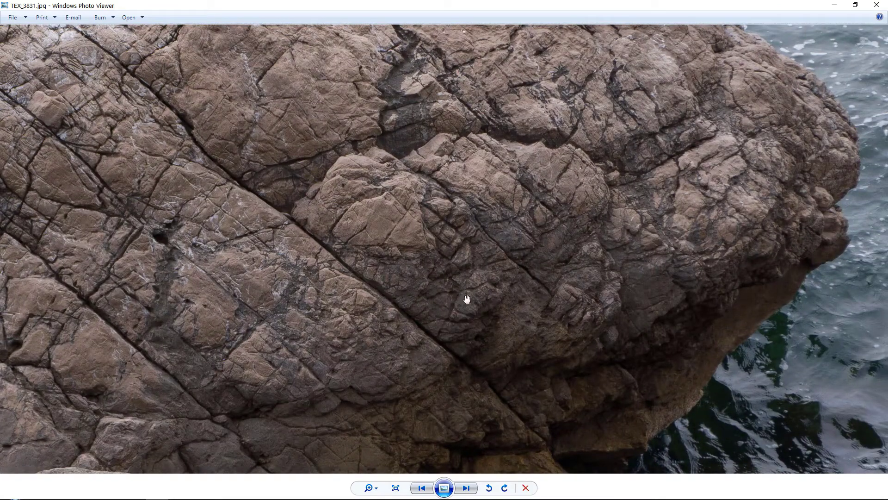
{"action": "left_click_drag", "start_coordinate": [633, 315], "coordinate": [593, 205]}
{"action": "scroll", "coordinate": [429, 256], "scroll_direction": "up", "scroll_amount": 4}
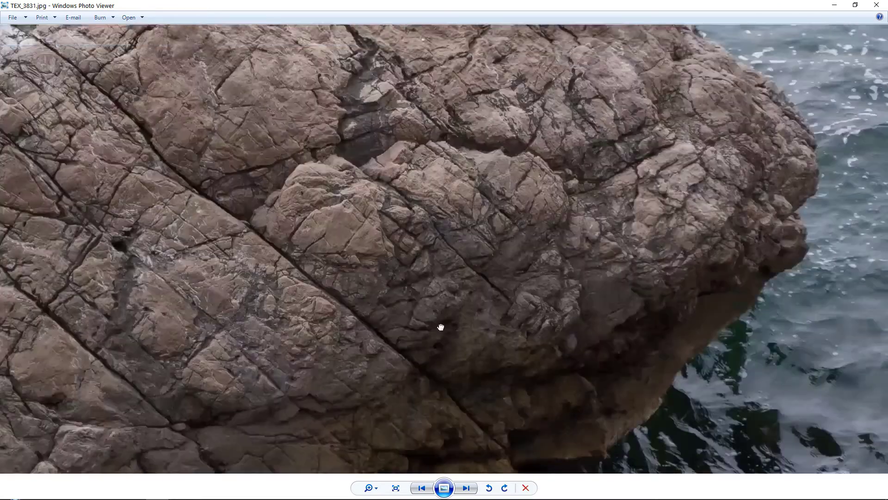
{"action": "scroll", "coordinate": [543, 297], "scroll_direction": "down", "scroll_amount": 9}
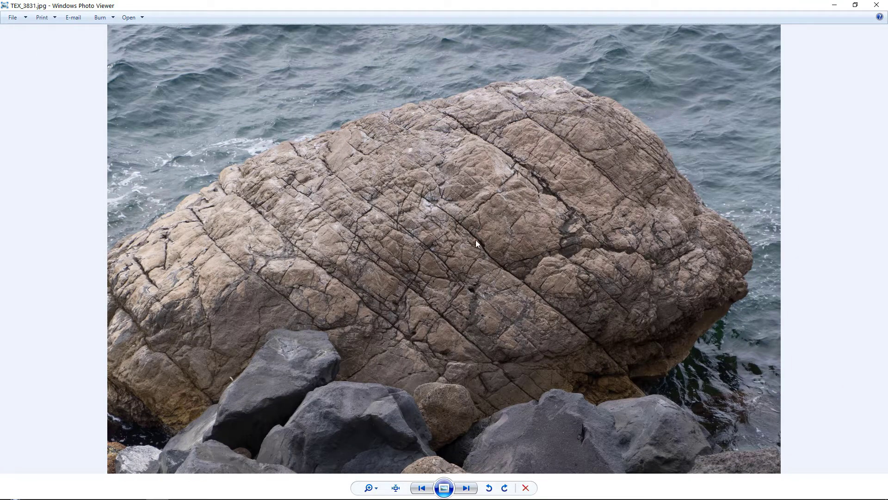
Inspect the rock's upper and central surface once more, then return to the full image
{"action": "scroll", "coordinate": [381, 211], "scroll_direction": "up", "scroll_amount": 3}
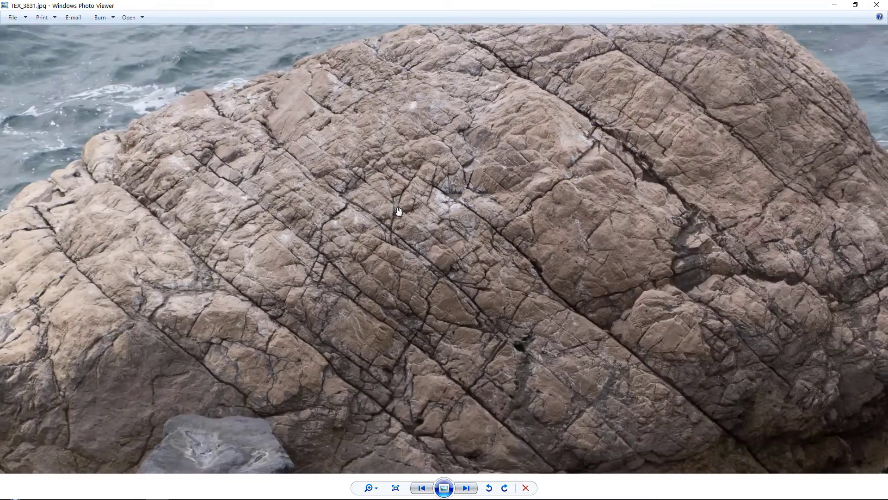
{"action": "left_click_drag", "start_coordinate": [494, 205], "coordinate": [426, 226]}
{"action": "scroll", "coordinate": [421, 253], "scroll_direction": "down", "scroll_amount": 5}
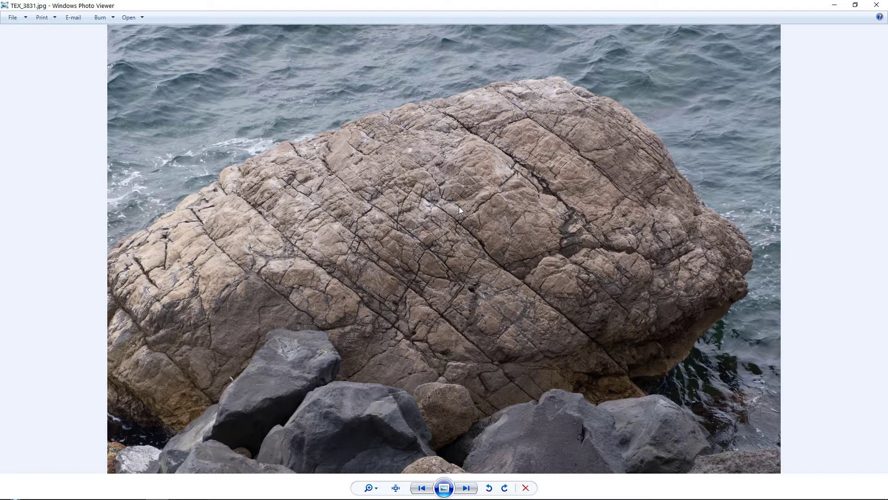
Compare the full rock in TEX_3831.jpg with the closer views in TEX_3832.jpg and TEX_3833.jpg, ending back on TEX_3831.jpg
{"action": "key", "text": "Right"}
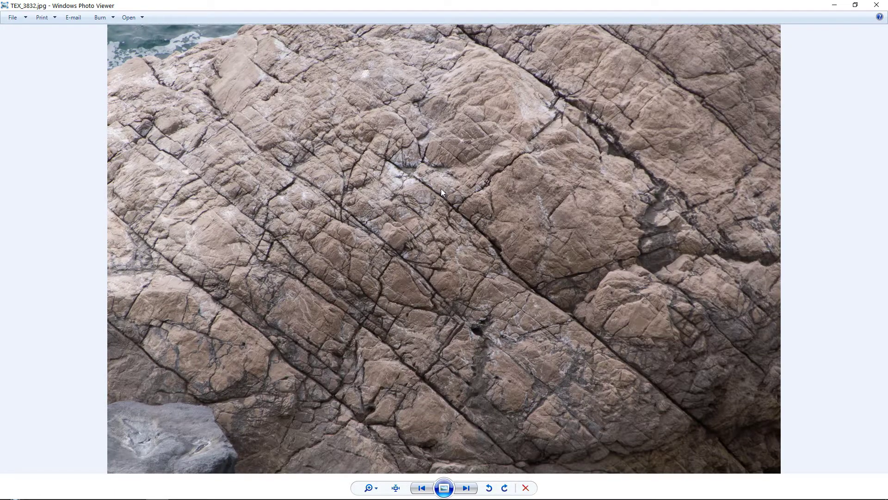
{"action": "key", "text": "Right"}
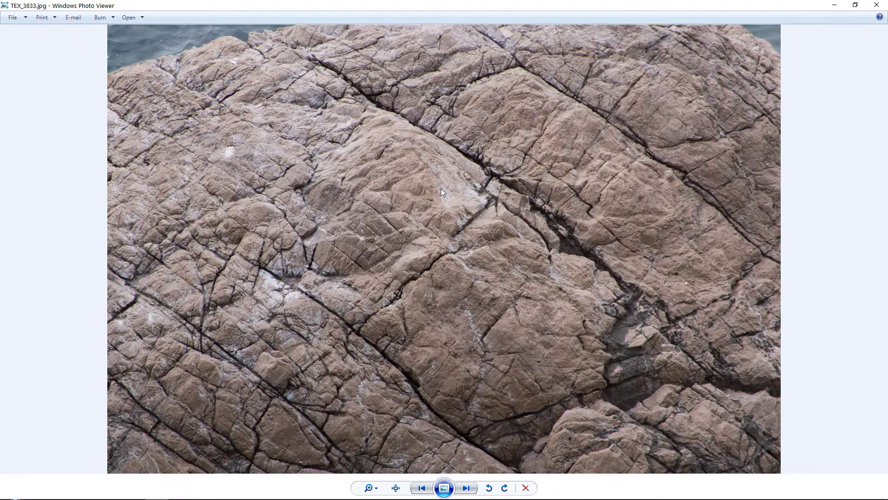
{"action": "scroll", "coordinate": [475, 286], "scroll_direction": "up", "scroll_amount": 4}
{"action": "key", "text": "Left"}
{"action": "key", "text": "Left"}
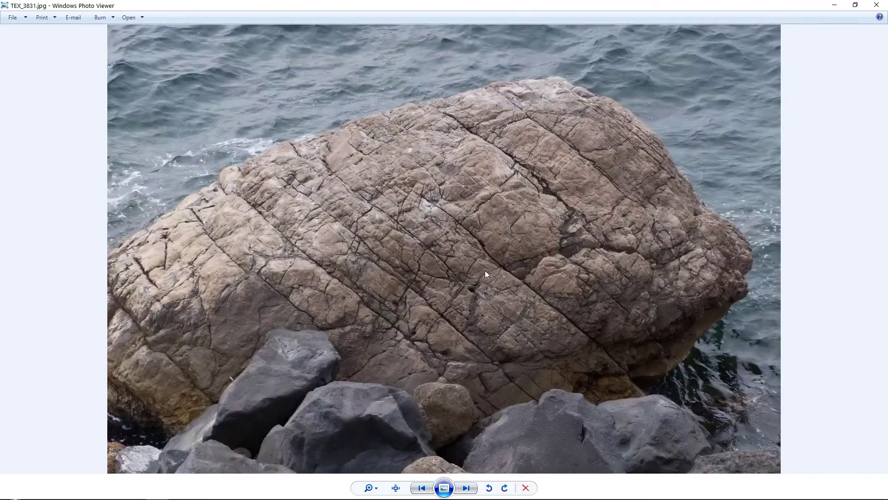
Examine the network of diagonal and crossing cracks in the central area of TEX_3832.jpg
{"action": "key", "text": "Right"}
{"action": "scroll", "coordinate": [433, 238], "scroll_direction": "up", "scroll_amount": 4}
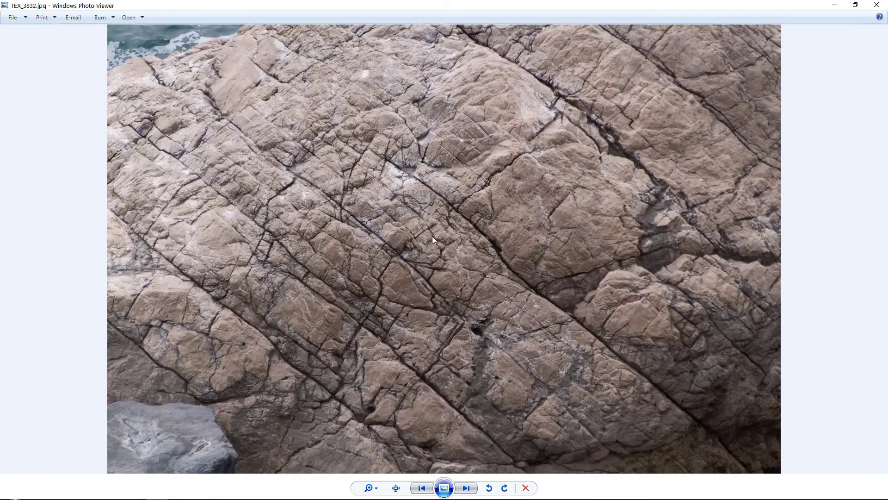
{"action": "scroll", "coordinate": [384, 312], "scroll_direction": "up", "scroll_amount": 3}
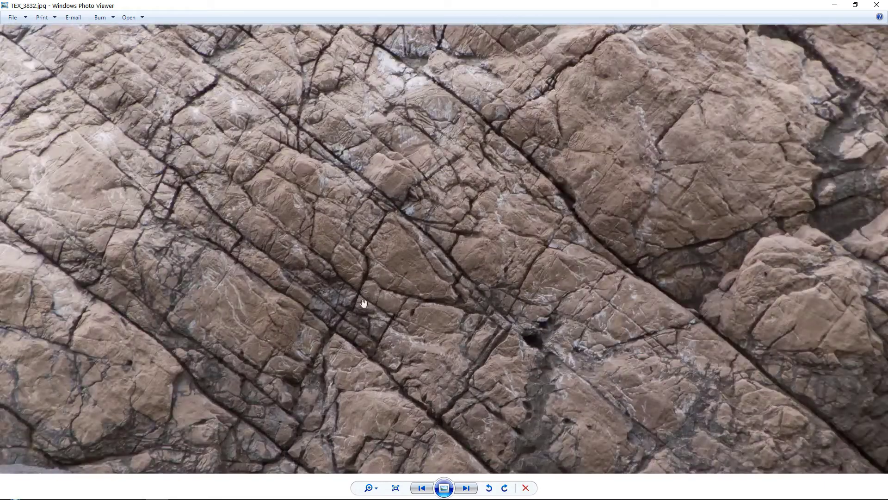
{"action": "scroll", "coordinate": [314, 194], "scroll_direction": "up", "scroll_amount": 3}
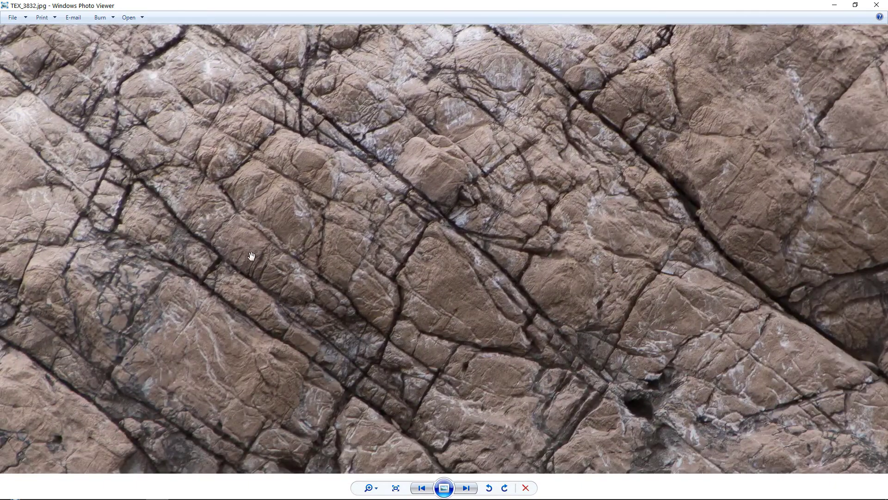
{"action": "left_click_drag", "start_coordinate": [236, 167], "coordinate": [263, 224]}
Examine the large rock plates, deep diagonal fractures and fine surface detail in TEX_3833.jpg, then return to the full image
{"action": "key", "text": "Right"}
{"action": "scroll", "coordinate": [527, 292], "scroll_direction": "up", "scroll_amount": 3}
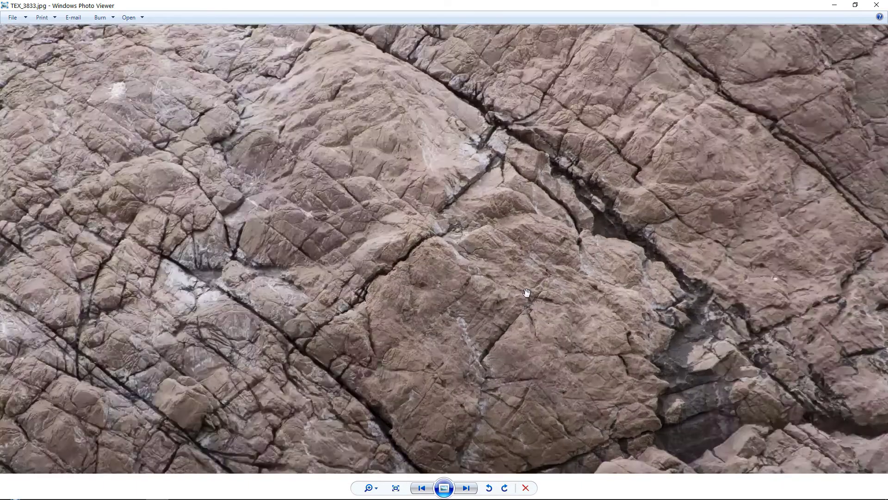
{"action": "scroll", "coordinate": [559, 301], "scroll_direction": "up", "scroll_amount": 3}
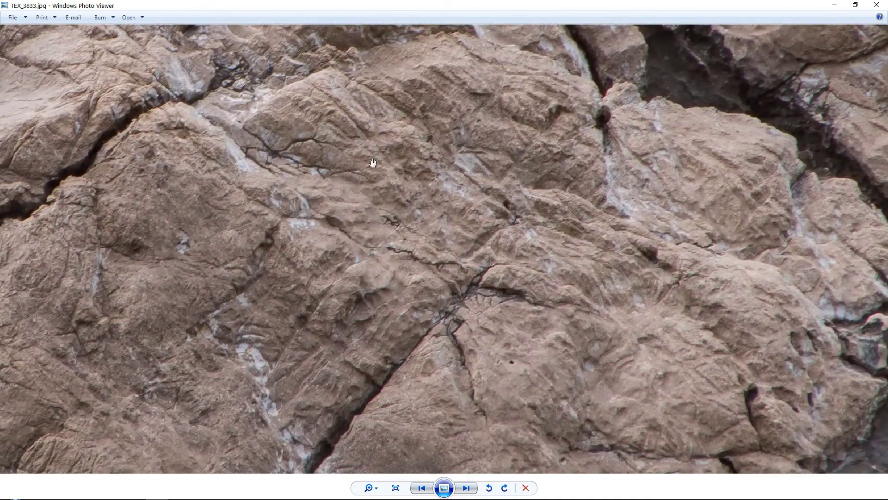
{"action": "scroll", "coordinate": [397, 274], "scroll_direction": "down", "scroll_amount": 4}
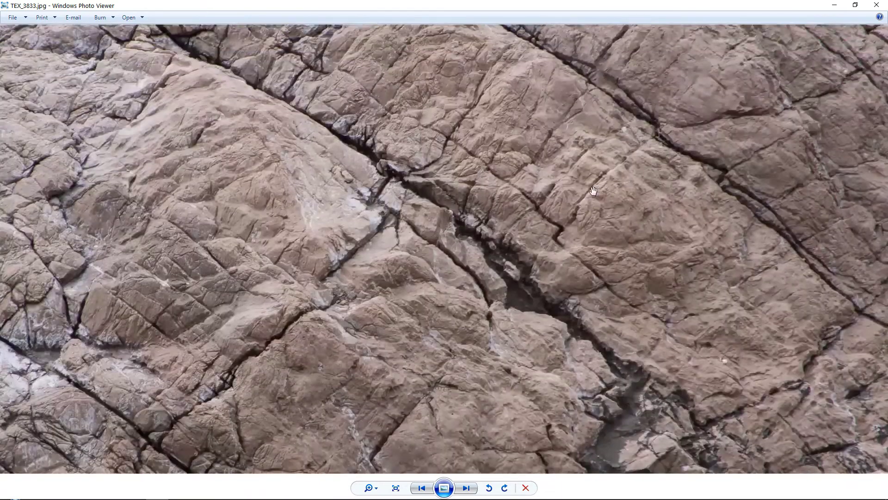
{"action": "scroll", "coordinate": [594, 191], "scroll_direction": "up", "scroll_amount": 3}
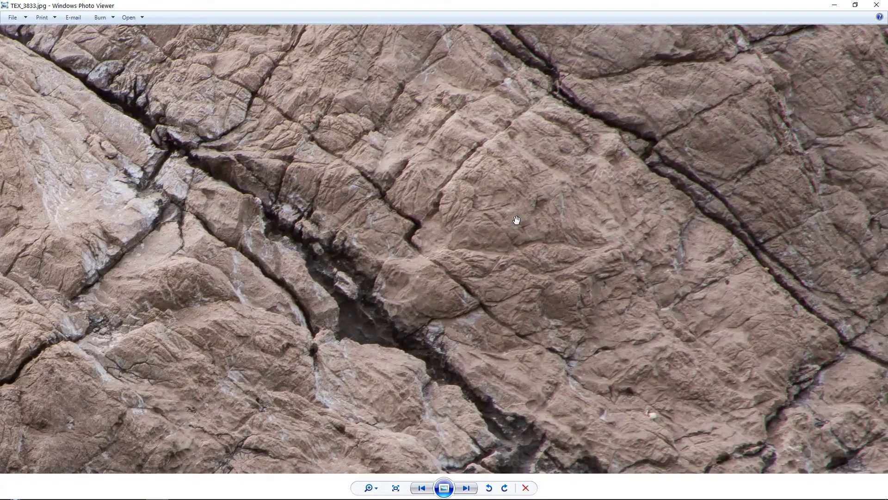
{"action": "left_click_drag", "start_coordinate": [462, 205], "coordinate": [565, 187]}
{"action": "scroll", "coordinate": [647, 279], "scroll_direction": "up", "scroll_amount": 2}
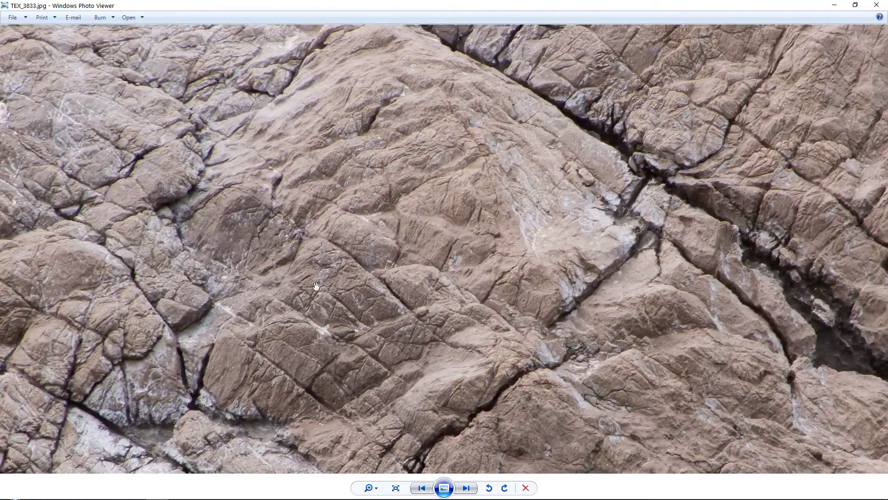
{"action": "scroll", "coordinate": [304, 255], "scroll_direction": "down", "scroll_amount": 5}
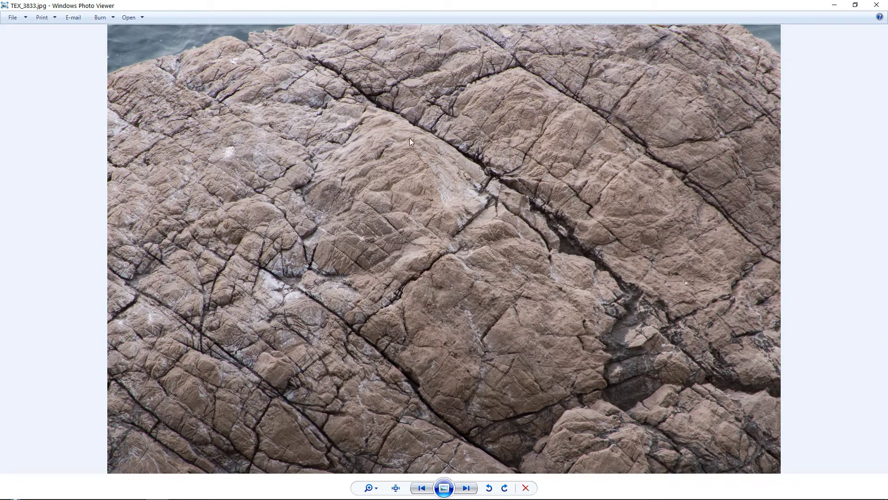
Inspect the upper rock plates and the finely cracked left side of TEX_3833.jpg at close range
{"action": "scroll", "coordinate": [410, 141], "scroll_direction": "up", "scroll_amount": 5}
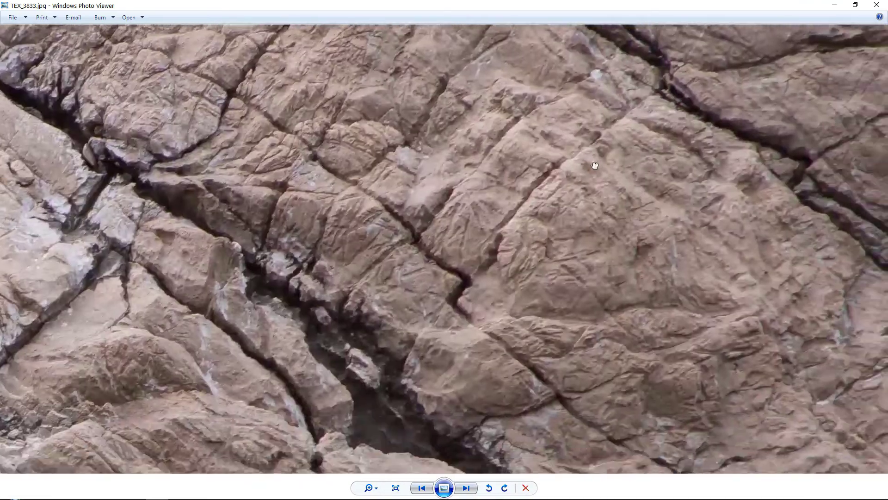
{"action": "mouse_move", "coordinate": [626, 224]}
{"action": "left_mouse_down"}
{"action": "mouse_move", "coordinate": [565, 254]}
{"action": "mouse_move", "coordinate": [489, 348]}
{"action": "mouse_move", "coordinate": [615, 216]}
{"action": "left_mouse_up"}
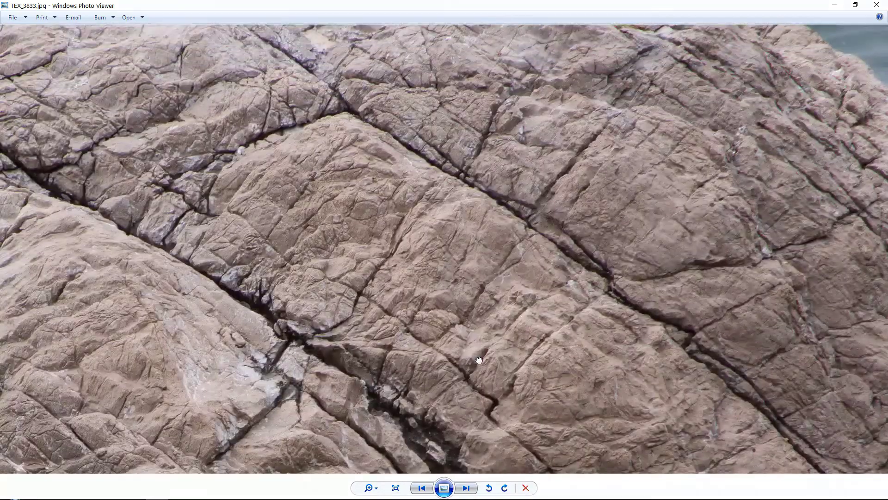
{"action": "left_click_drag", "start_coordinate": [369, 280], "coordinate": [448, 222]}
{"action": "left_click_drag", "start_coordinate": [243, 251], "coordinate": [373, 241]}
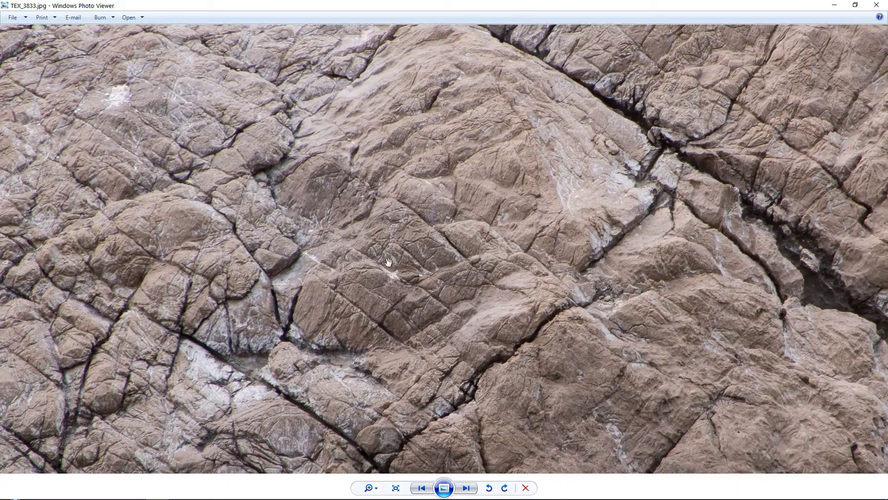
{"action": "scroll", "coordinate": [409, 212], "scroll_direction": "down", "scroll_amount": 1}
Examine the rock's rough outer edge against the water in TEX_3834.jpg
{"action": "scroll", "coordinate": [409, 354], "scroll_direction": "up", "scroll_amount": 4, "text": "ctrl"}
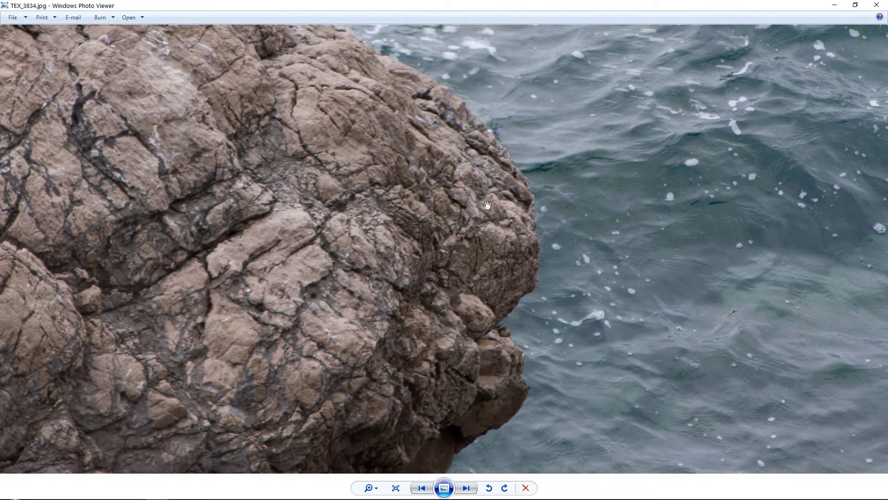
{"action": "scroll", "coordinate": [487, 205], "scroll_direction": "down", "scroll_amount": 3}
{"action": "key", "text": "Left"}
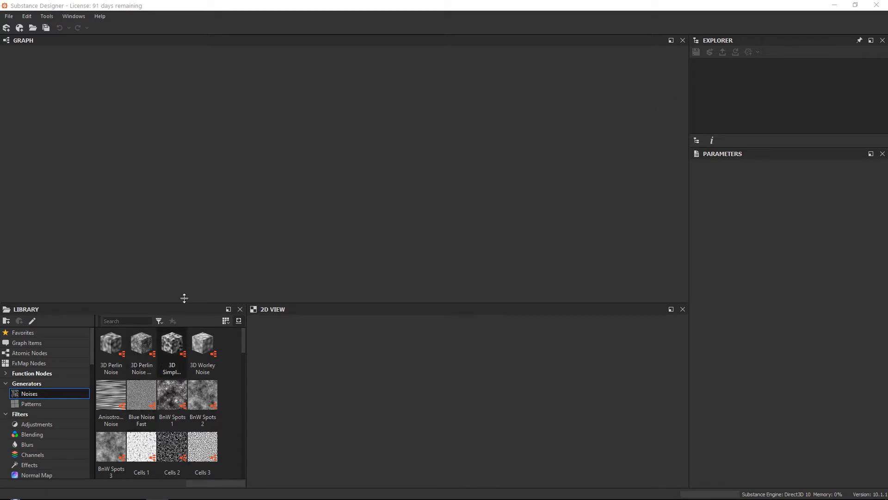
Switch to Substance Designer, enlarge the Library and Explorer panels, and leave the Library on the Noises category
{"action": "left_click_drag", "start_coordinate": [246, 327], "coordinate": [281, 327]}
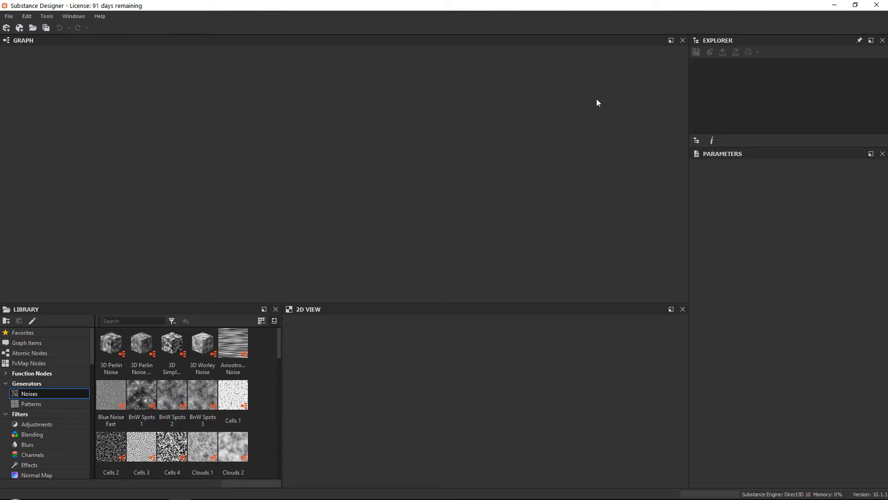
{"action": "left_click_drag", "start_coordinate": [739, 153], "coordinate": [735, 216]}
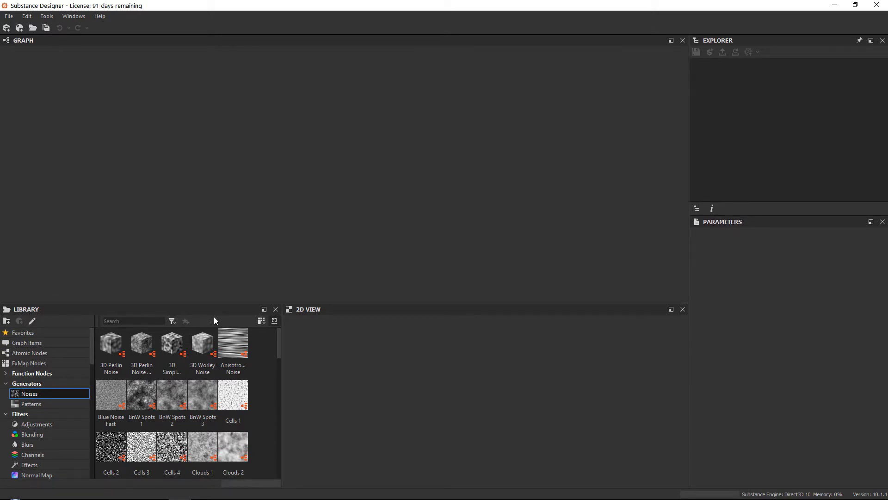
{"action": "left_click", "coordinate": [32, 403]}
{"action": "left_click", "coordinate": [40, 425]}
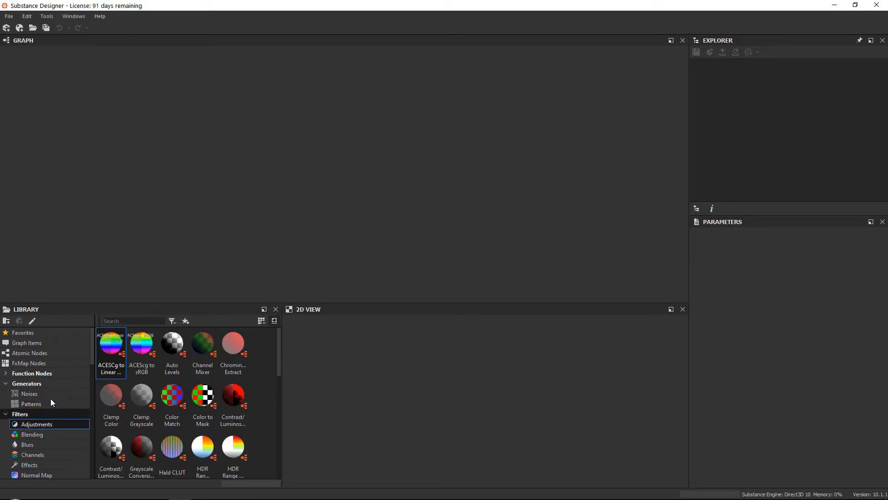
{"action": "left_click", "coordinate": [46, 394]}
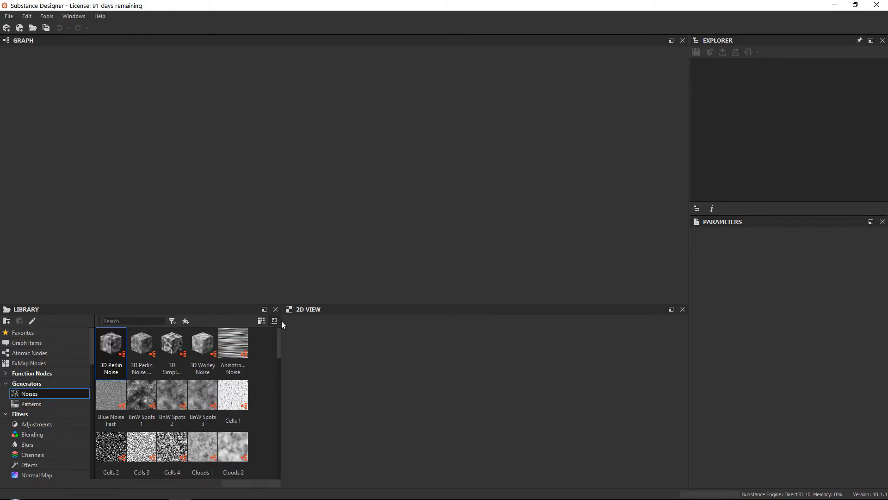
{"action": "left_click_drag", "start_coordinate": [282, 321], "coordinate": [378, 319]}
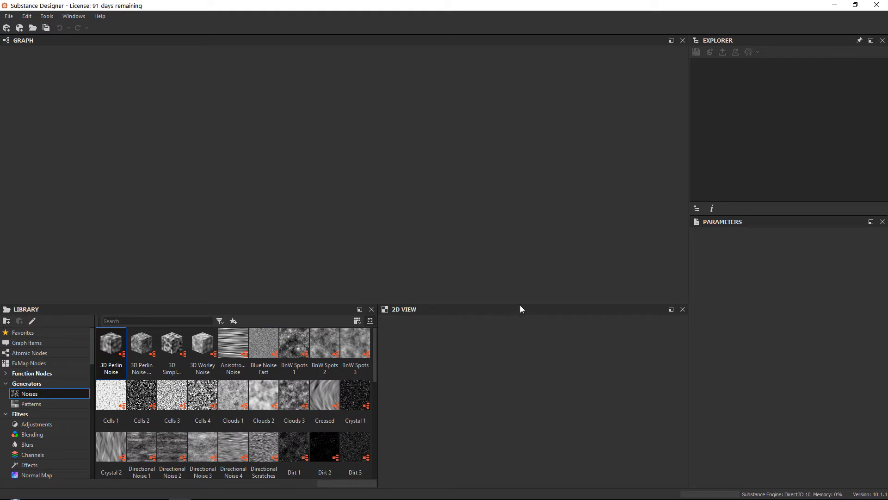
{"action": "left_click_drag", "start_coordinate": [520, 303], "coordinate": [520, 265]}
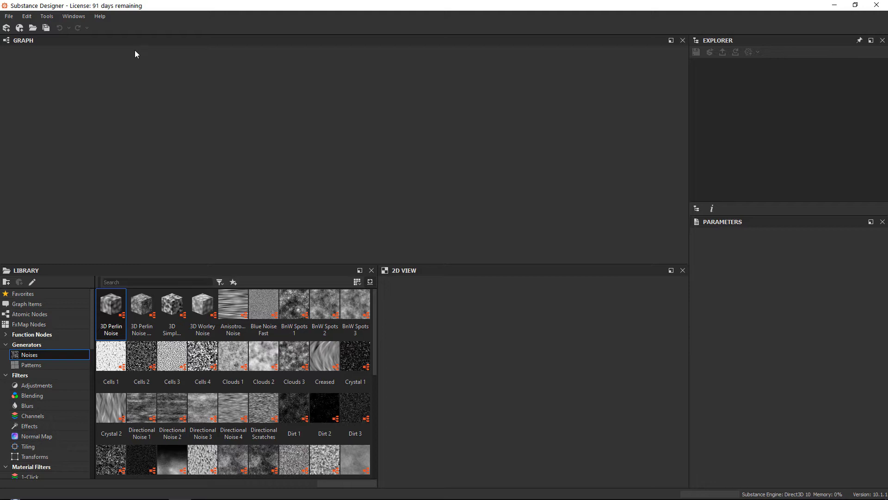
Start a new substance graph with the PBR (Metallic/Roughness) template and name it SeaSide_Rock
{"action": "left_click", "coordinate": [9, 17]}
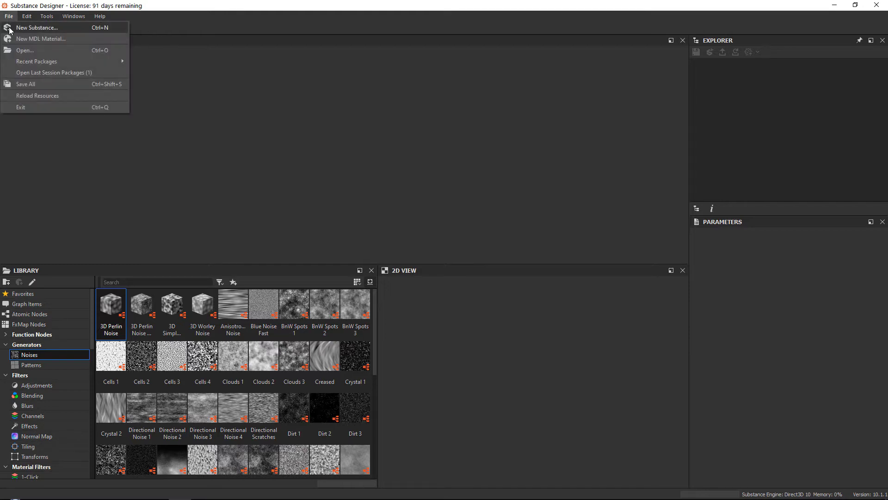
{"action": "left_click", "coordinate": [37, 28]}
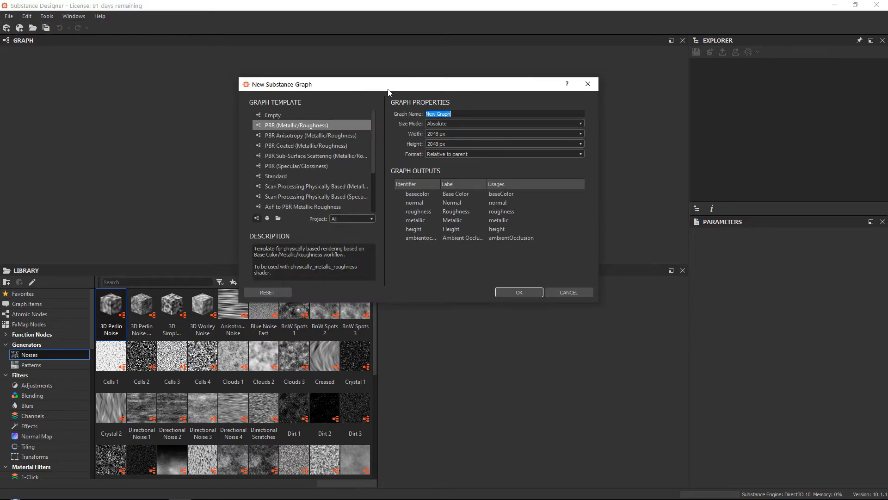
{"action": "left_click_drag", "start_coordinate": [387, 88], "coordinate": [450, 106]}
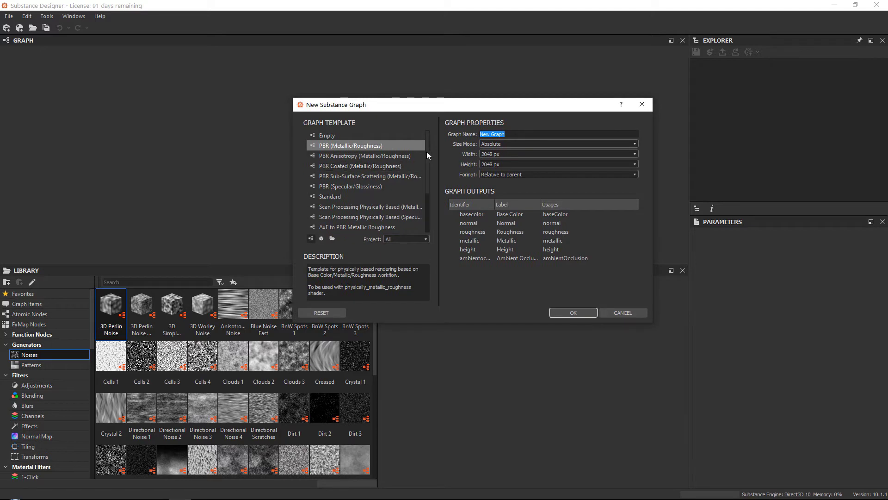
{"action": "mouse_move", "coordinate": [427, 151]}
{"action": "left_mouse_down"}
{"action": "mouse_move", "coordinate": [426, 182]}
{"action": "mouse_move", "coordinate": [427, 152]}
{"action": "left_mouse_up"}
{"action": "left_click_drag", "start_coordinate": [525, 135], "coordinate": [362, 132]}
{"action": "type", "text": "SeaSide_Rock"}
{"action": "left_click_drag", "start_coordinate": [503, 99], "coordinate": [443, 86]}
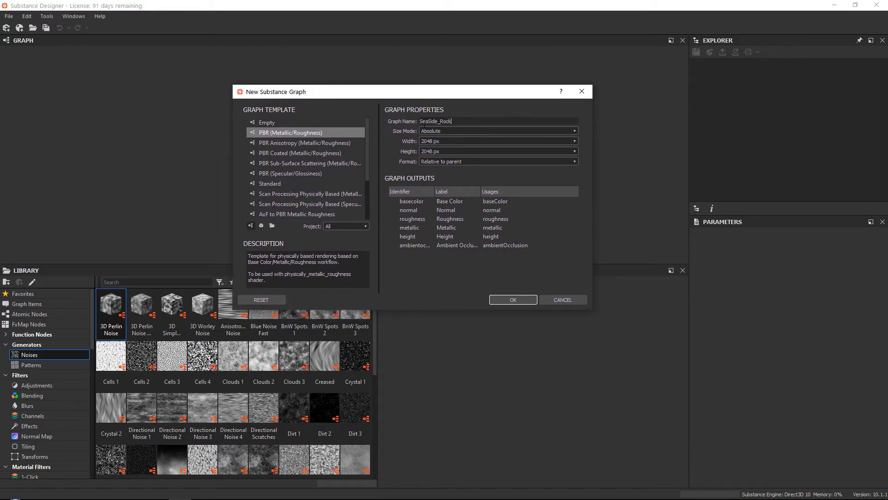
Create the graph with Absolute size mode, 2048 px width and height, and the Relative to parent format
{"action": "left_click", "coordinate": [445, 141]}
{"action": "left_click", "coordinate": [449, 133]}
{"action": "left_click", "coordinate": [449, 132]}
{"action": "left_click", "coordinate": [447, 132]}
{"action": "left_click", "coordinate": [447, 133]}
{"action": "key", "text": "Tab"}
{"action": "key", "text": "Tab"}
{"action": "left_click", "coordinate": [498, 161]}
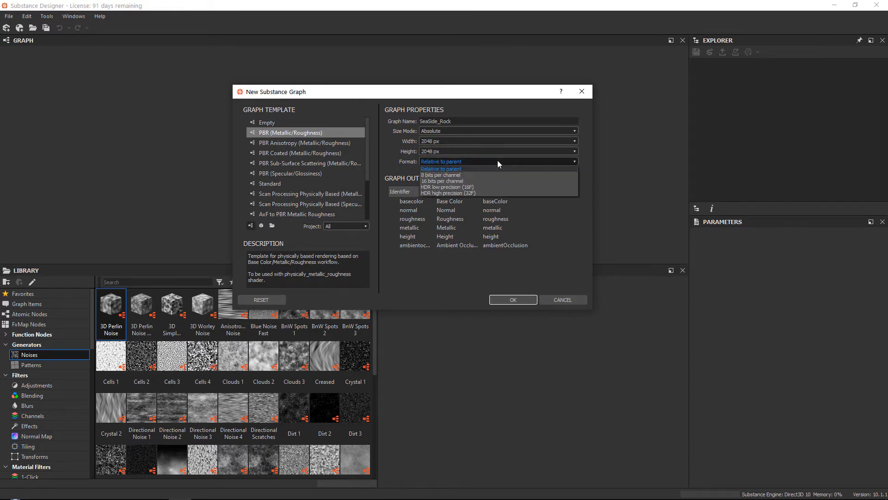
{"action": "left_click", "coordinate": [498, 161]}
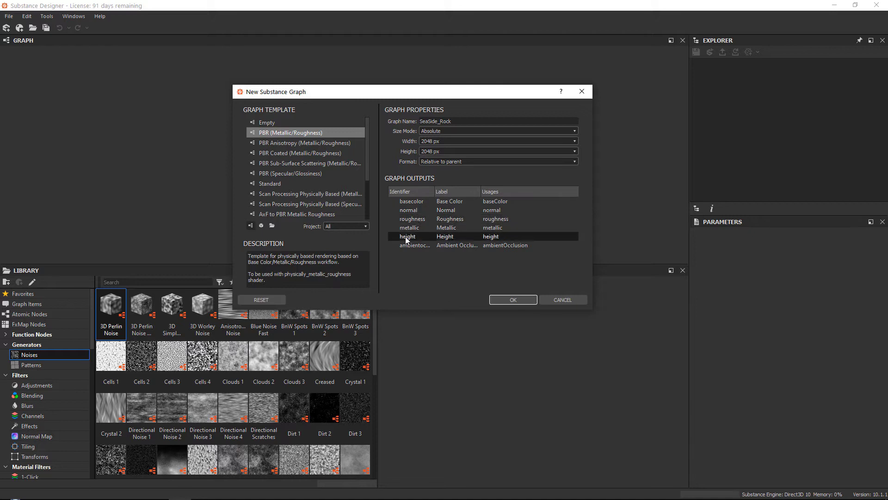
{"action": "left_click", "coordinate": [521, 300]}
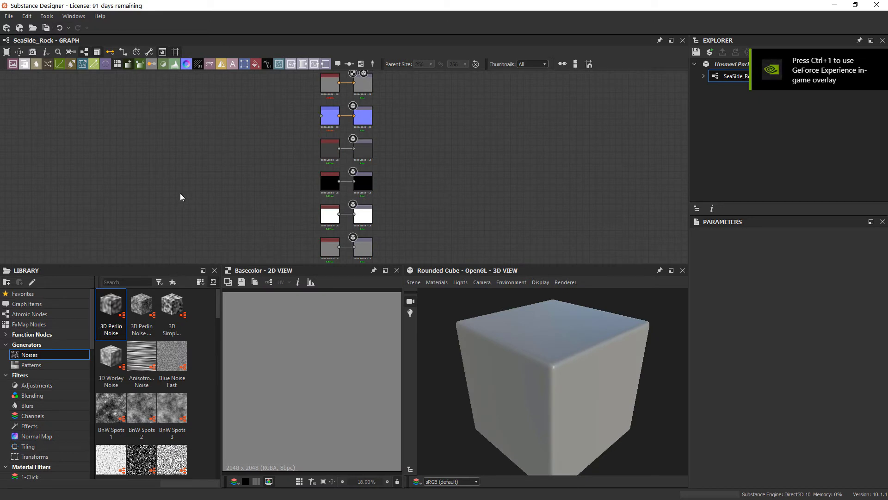
Select the template's default nodes in the graph and examine them, looking closely at the Base Color and Normal pairs
{"action": "middle_click_drag", "start_coordinate": [461, 192], "coordinate": [587, 166]}
{"action": "scroll", "coordinate": [590, 184], "scroll_direction": "down", "scroll_amount": 1}
{"action": "scroll", "coordinate": [590, 184], "scroll_direction": "down", "scroll_amount": 1}
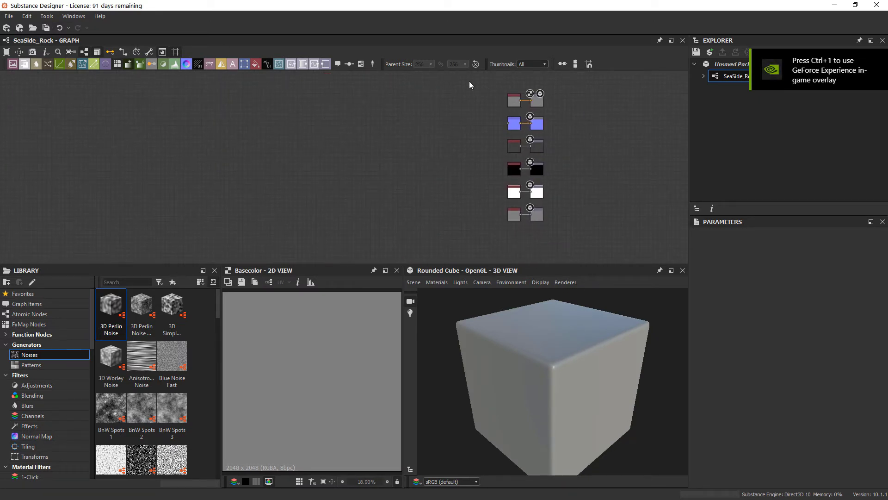
{"action": "left_click_drag", "start_coordinate": [469, 82], "coordinate": [564, 258]}
{"action": "left_click_drag", "start_coordinate": [483, 85], "coordinate": [572, 238]}
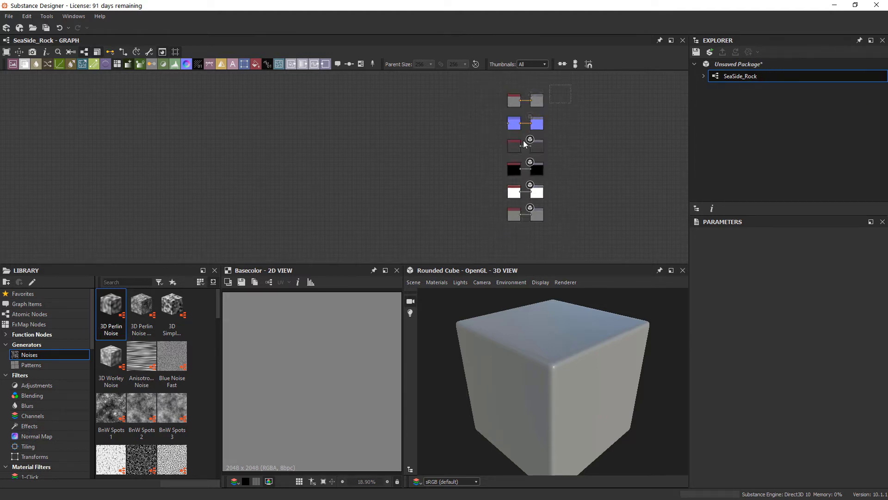
{"action": "scroll", "coordinate": [525, 95], "scroll_direction": "up", "scroll_amount": 3}
{"action": "scroll", "coordinate": [513, 92], "scroll_direction": "up", "scroll_amount": 3}
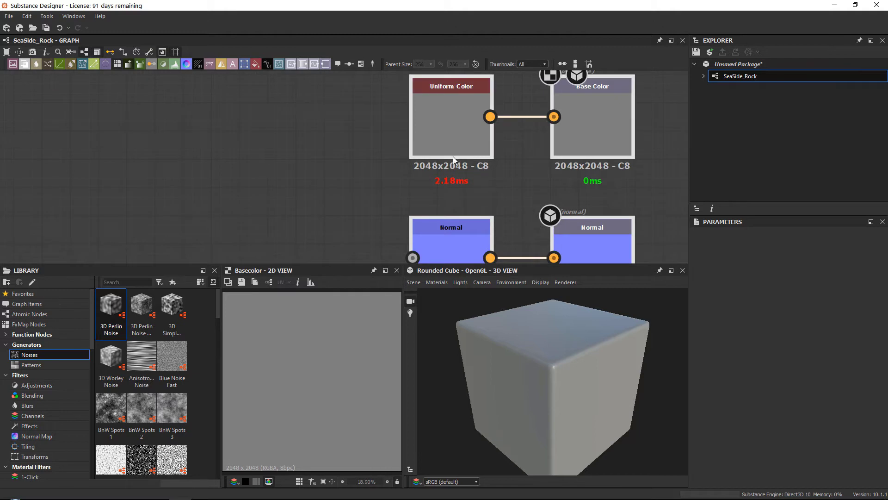
{"action": "scroll", "coordinate": [437, 137], "scroll_direction": "down", "scroll_amount": 4}
{"action": "scroll", "coordinate": [434, 132], "scroll_direction": "down", "scroll_amount": 2}
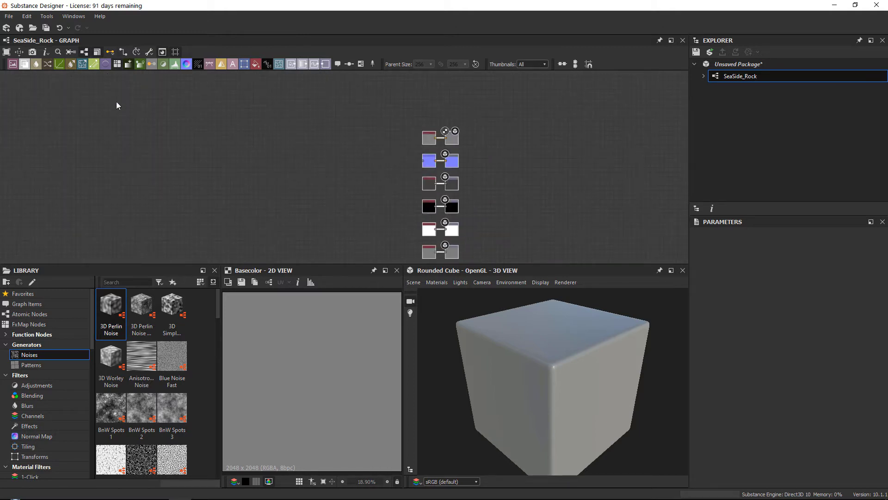
{"action": "middle_click_drag", "start_coordinate": [344, 164], "coordinate": [336, 149]}
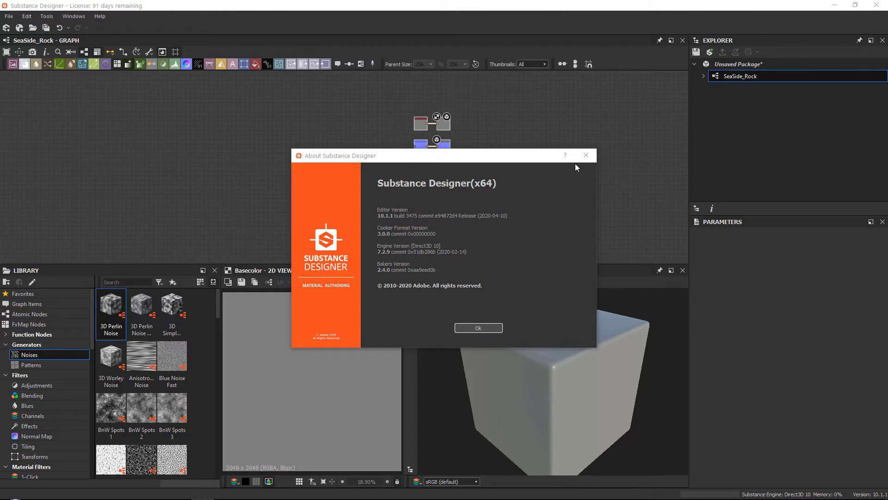
Close the About window, check the default cube in the 3D View, and close the 3D View panel
{"action": "left_click", "coordinate": [586, 155]}
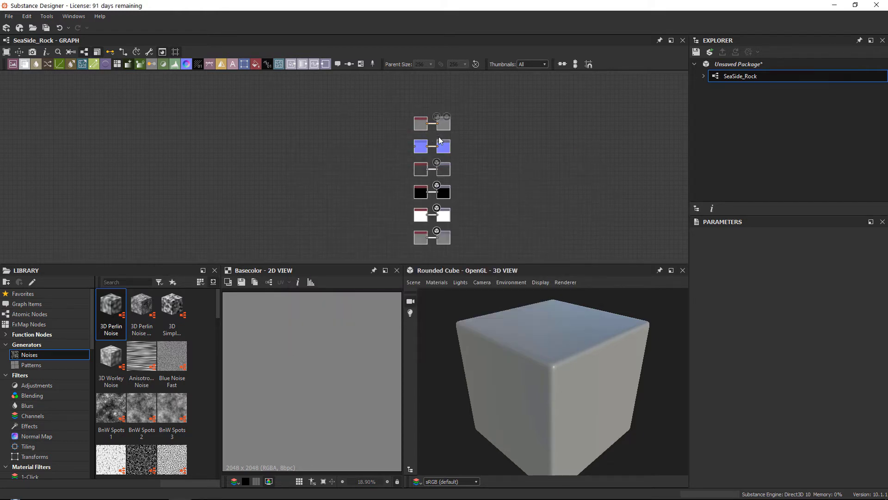
{"action": "middle_click_drag", "start_coordinate": [547, 143], "coordinate": [573, 137]}
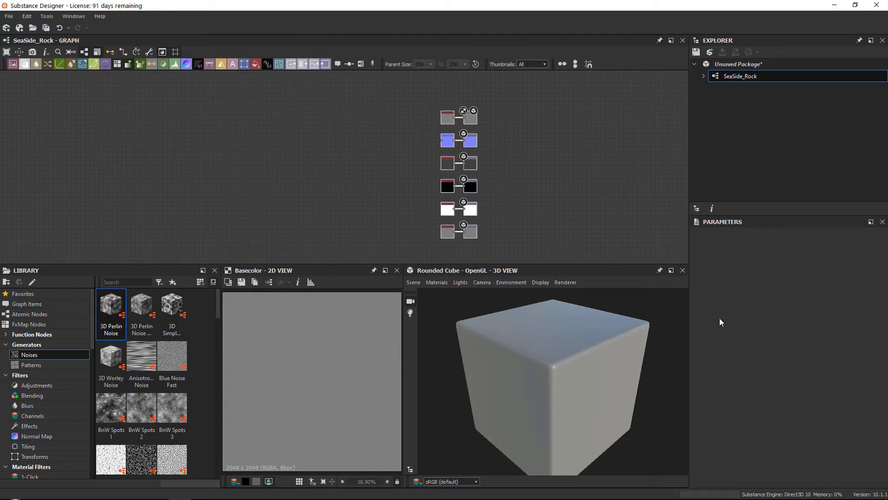
{"action": "left_click_drag", "start_coordinate": [646, 409], "coordinate": [535, 371]}
{"action": "scroll", "coordinate": [535, 370], "scroll_direction": "down", "scroll_amount": 3}
{"action": "scroll", "coordinate": [531, 364], "scroll_direction": "up", "scroll_amount": 5}
{"action": "scroll", "coordinate": [531, 365], "scroll_direction": "down", "scroll_amount": 4}
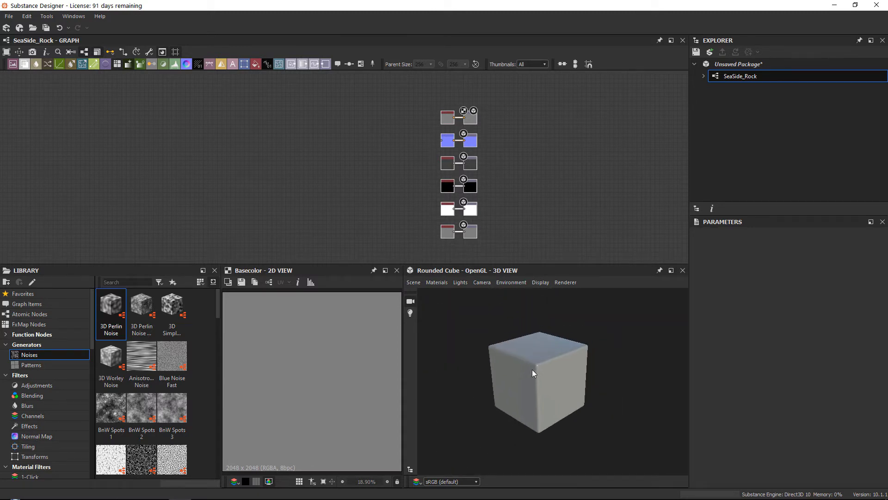
{"action": "middle_click_drag", "start_coordinate": [532, 369], "coordinate": [561, 373]}
{"action": "scroll", "coordinate": [561, 373], "scroll_direction": "up", "scroll_amount": 3}
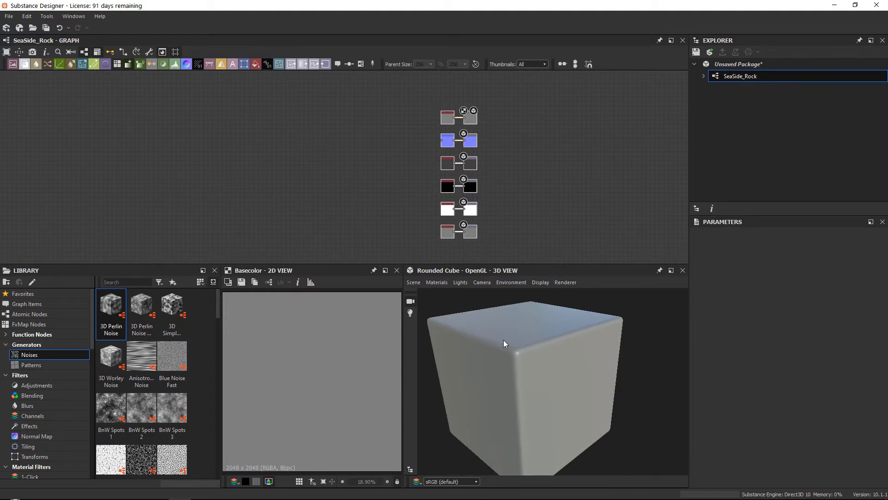
{"action": "left_click", "coordinate": [683, 271]}
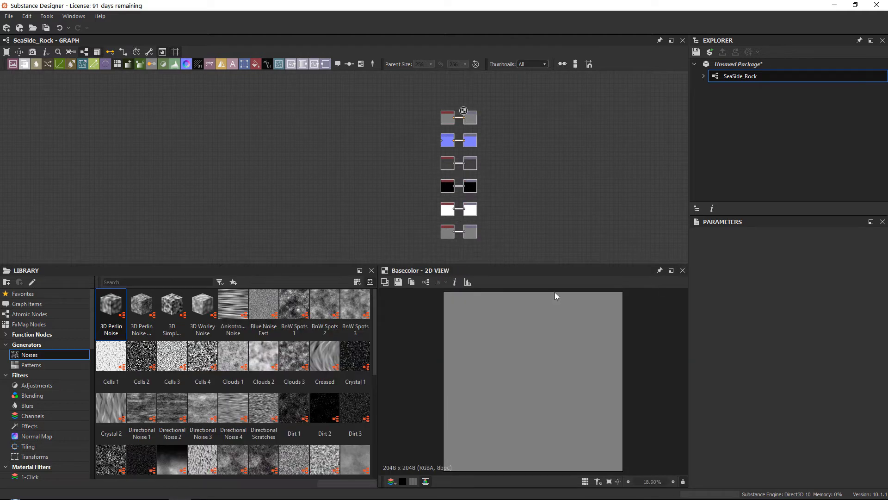
Select the template's default nodes and examine the list of atomic nodes that can be added to the graph
{"action": "middle_click_drag", "start_coordinate": [375, 162], "coordinate": [414, 158]}
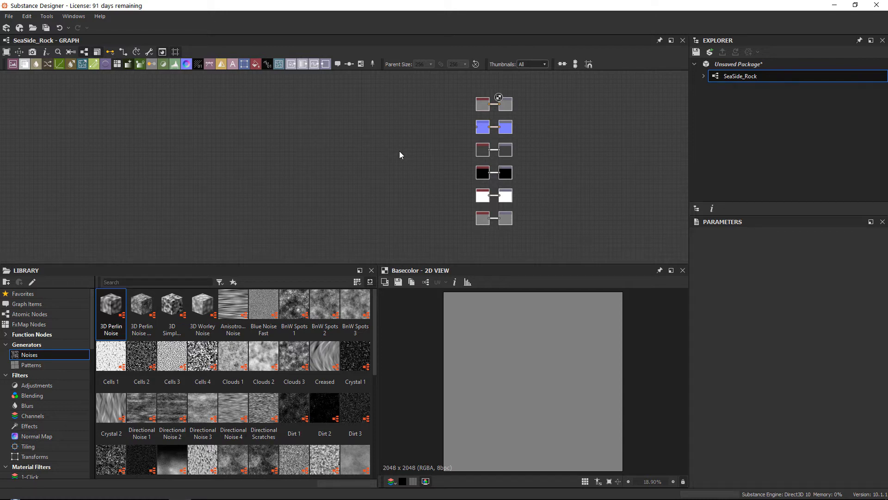
{"action": "left_click_drag", "start_coordinate": [446, 80], "coordinate": [558, 241]}
{"action": "middle_click_drag", "start_coordinate": [298, 114], "coordinate": [304, 125]}
{"action": "right_click", "coordinate": [334, 113]}
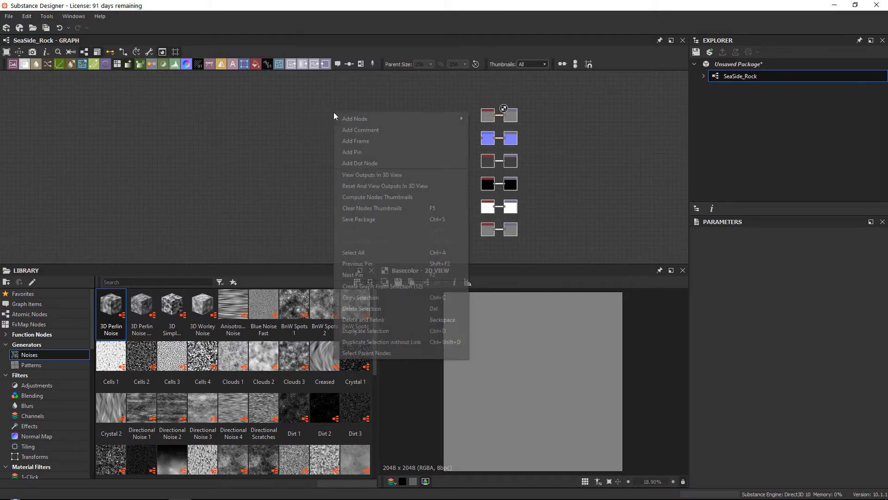
{"action": "mouse_move", "coordinate": [383, 118]}
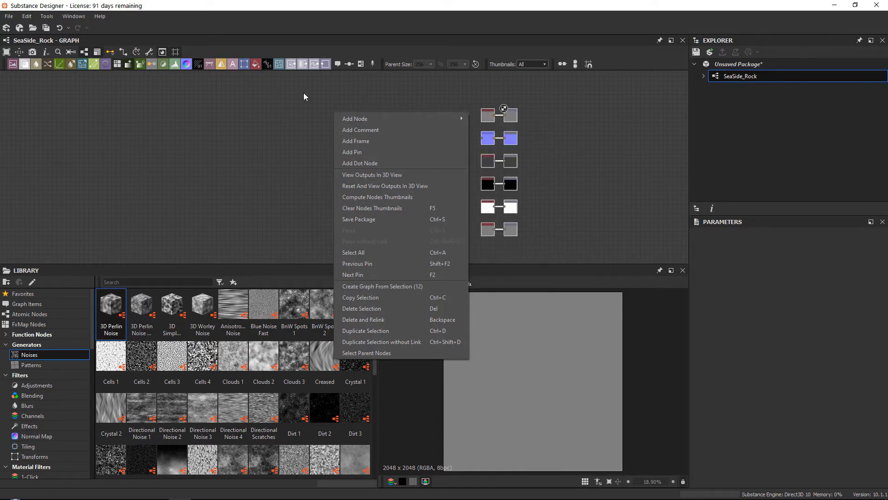
{"action": "right_click", "coordinate": [257, 108]}
{"action": "mouse_move", "coordinate": [291, 118]}
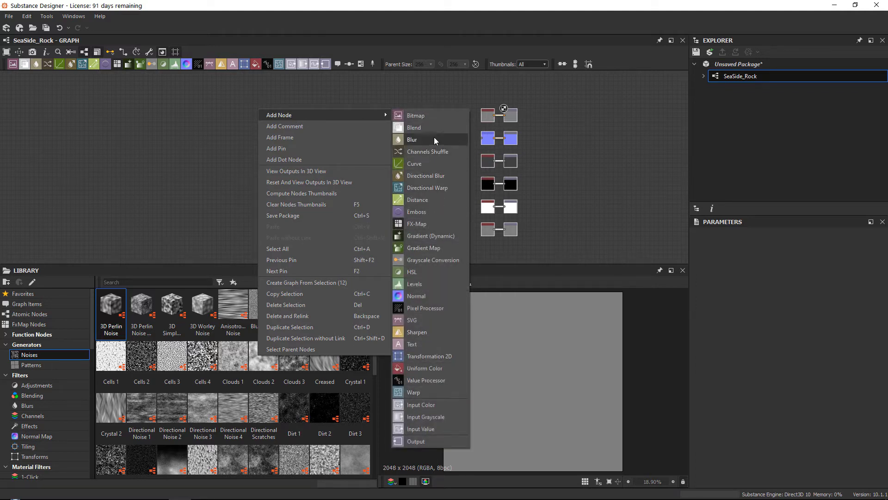
{"action": "key", "text": "alt+Tab"}
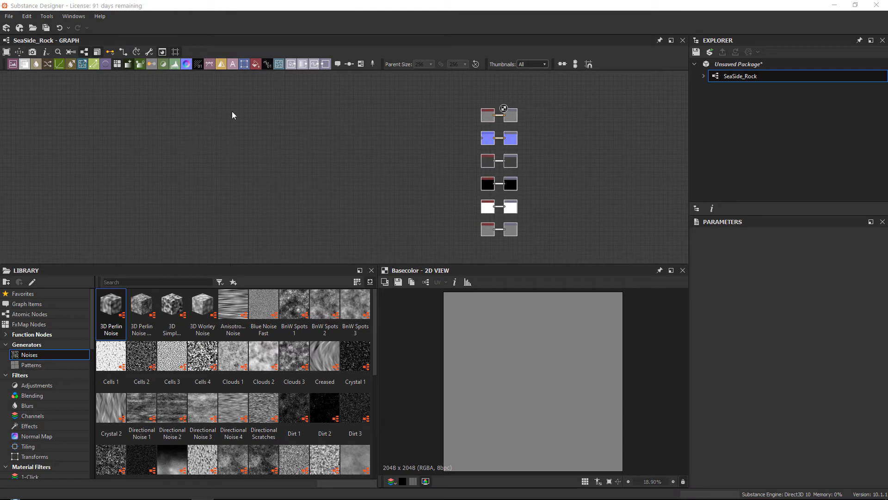
{"action": "middle_click_drag", "start_coordinate": [353, 126], "coordinate": [390, 127]}
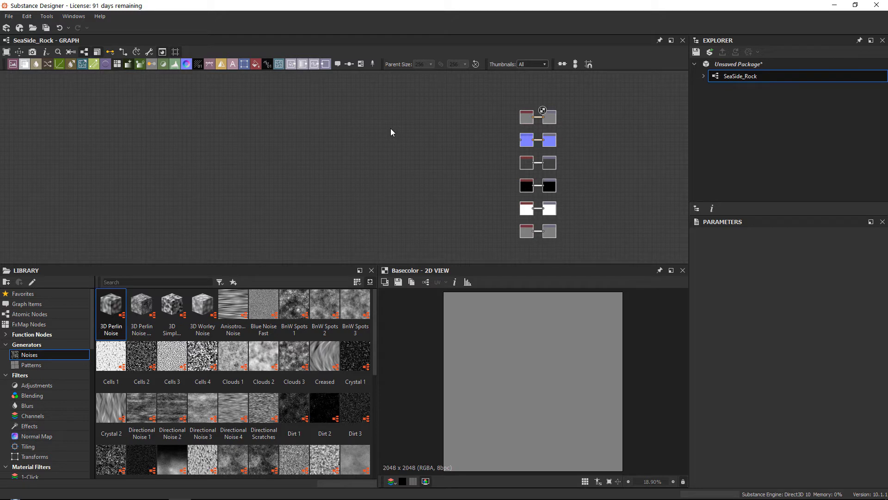
{"action": "scroll", "coordinate": [457, 154], "scroll_direction": "up", "scroll_amount": 3}
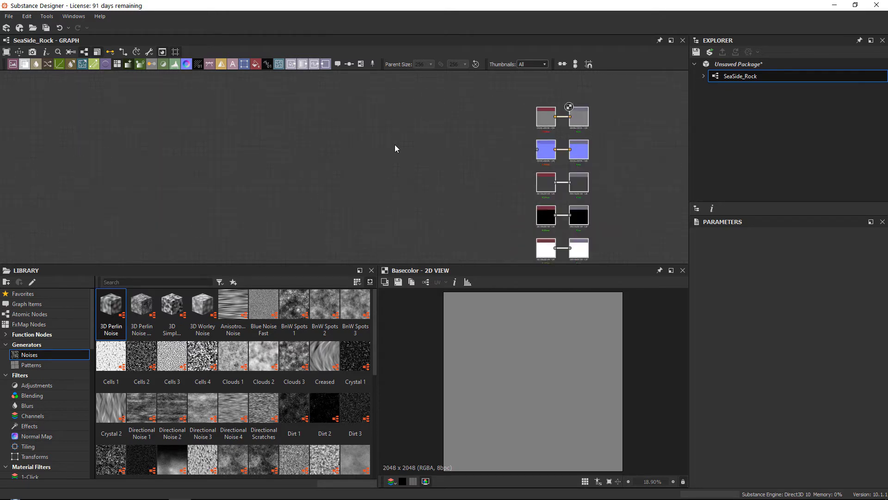
{"action": "right_click", "coordinate": [415, 117]}
{"action": "mouse_move", "coordinate": [545, 125]}
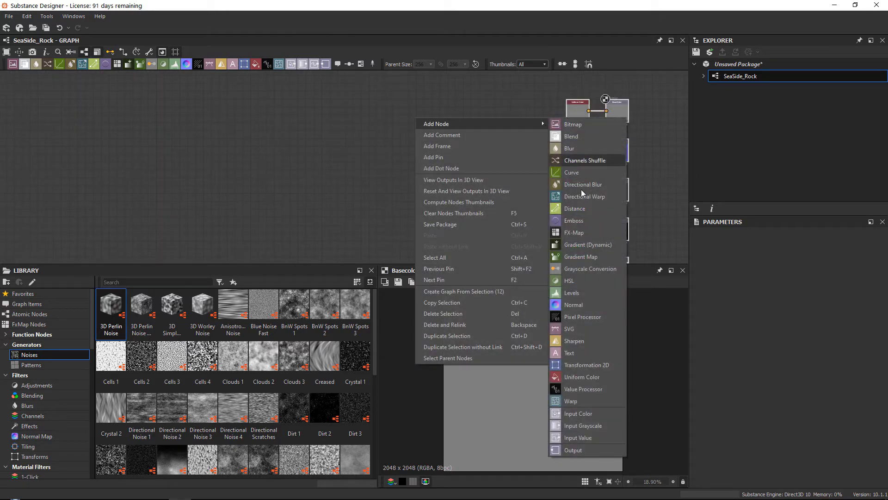
{"action": "left_click", "coordinate": [401, 109]}
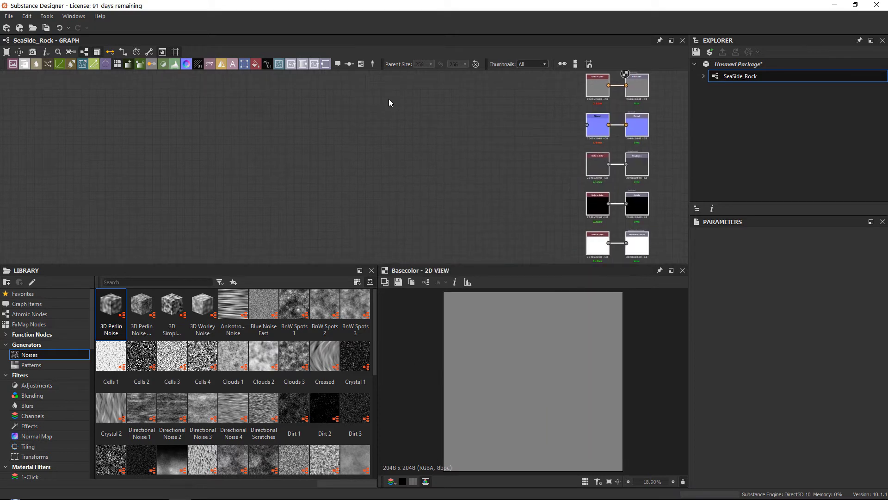
Search the graph's node finder for "tra", look through the matching and default nodes, and close it without adding any
{"action": "key", "text": "space"}
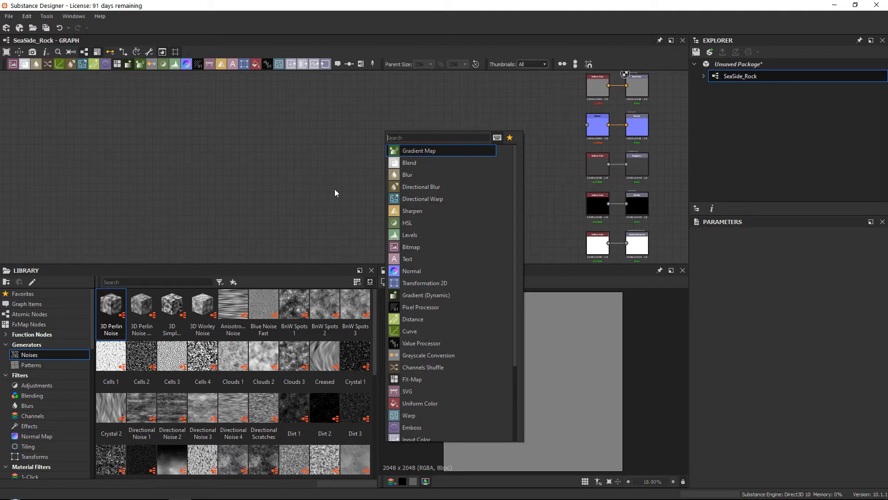
{"action": "type", "text": "tra"}
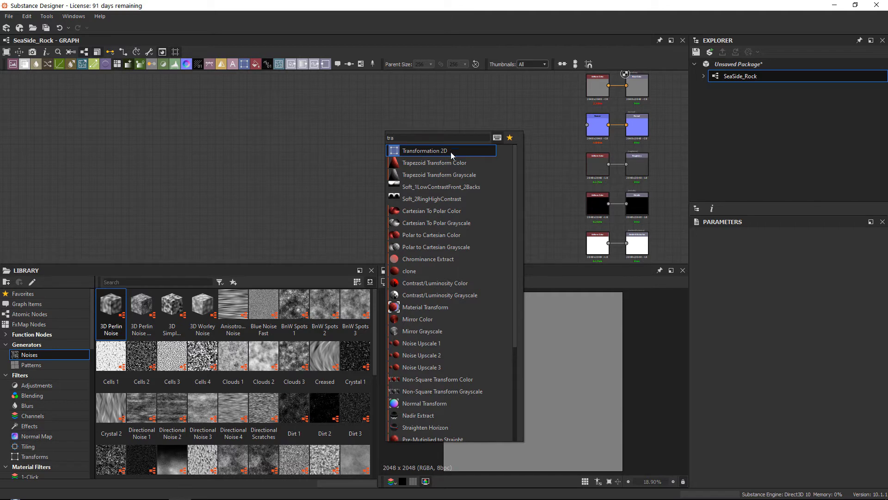
{"action": "scroll", "coordinate": [449, 331], "scroll_direction": "down", "scroll_amount": 4}
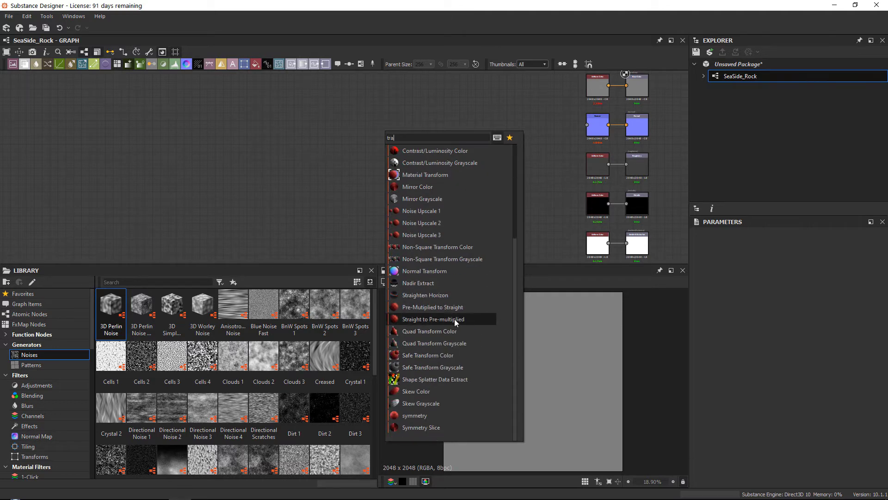
{"action": "scroll", "coordinate": [452, 324], "scroll_direction": "up", "scroll_amount": 4}
{"action": "left_click", "coordinate": [332, 165]}
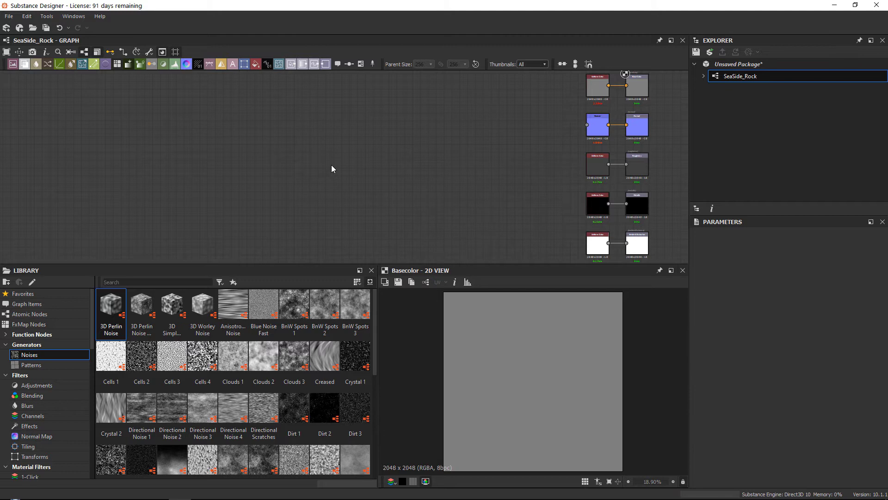
{"action": "scroll", "coordinate": [332, 165], "scroll_direction": "down", "scroll_amount": 2}
{"action": "middle_click_drag", "start_coordinate": [340, 164], "coordinate": [366, 151]}
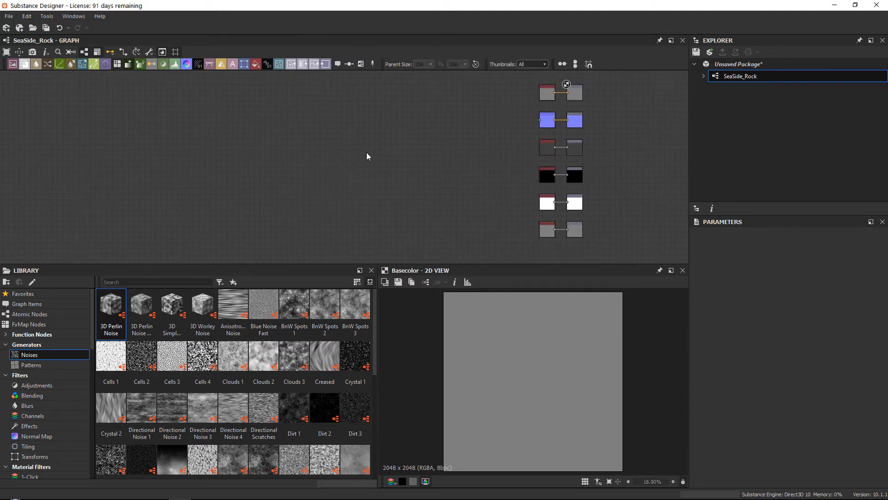
{"action": "scroll", "coordinate": [374, 157], "scroll_direction": "up", "scroll_amount": 2}
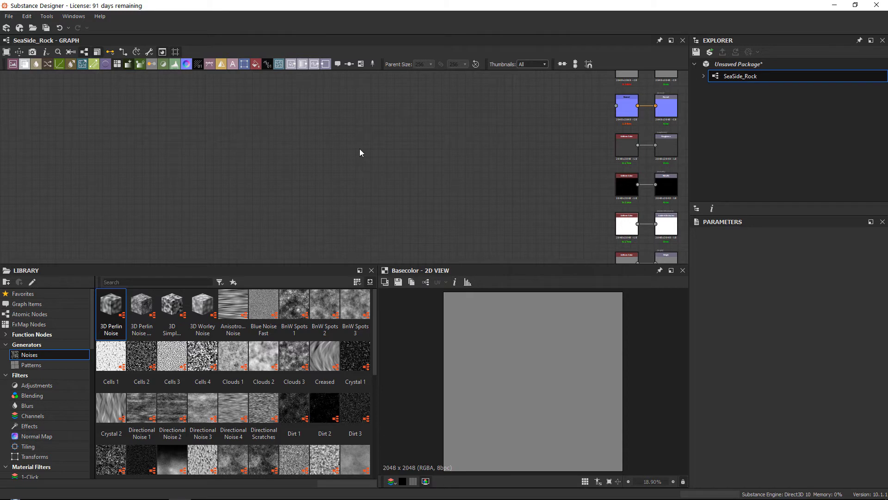
{"action": "key", "text": "space"}
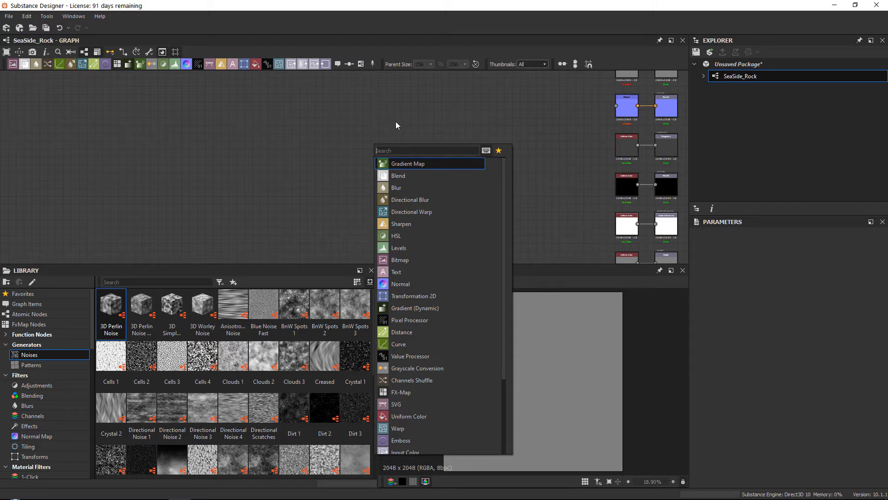
{"action": "key", "text": "Escape"}
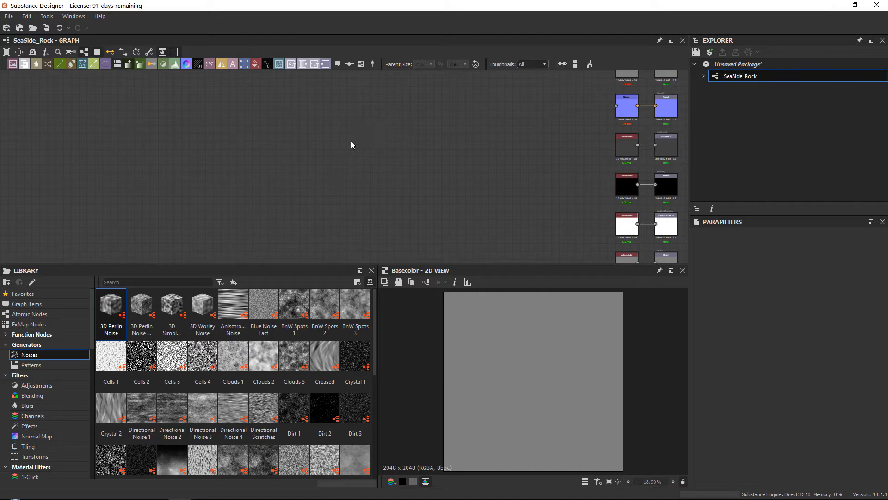
Look at the Library's Patterns and Noises categories and skim the remaining category list
{"action": "left_click", "coordinate": [49, 367]}
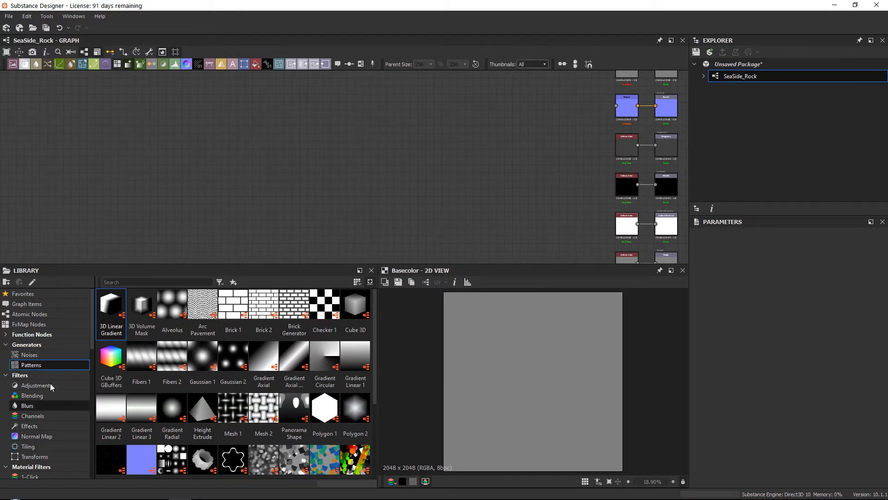
{"action": "left_click", "coordinate": [47, 356]}
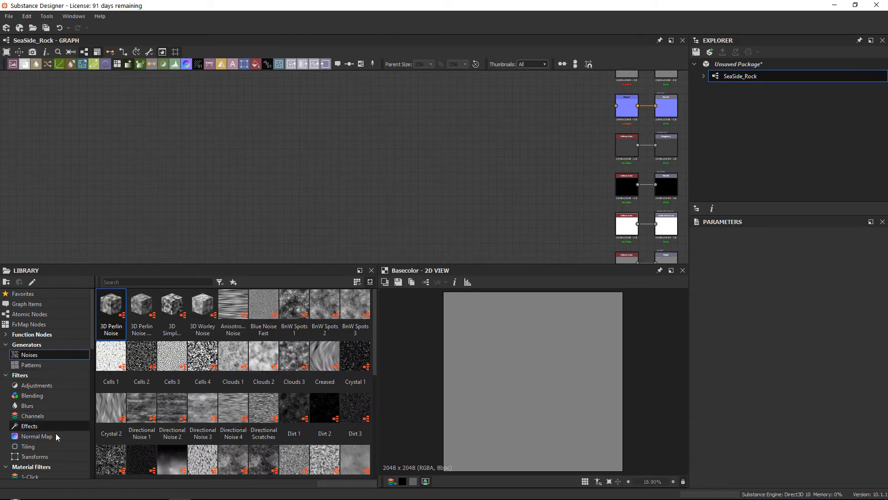
{"action": "scroll", "coordinate": [70, 388], "scroll_direction": "down", "scroll_amount": 10}
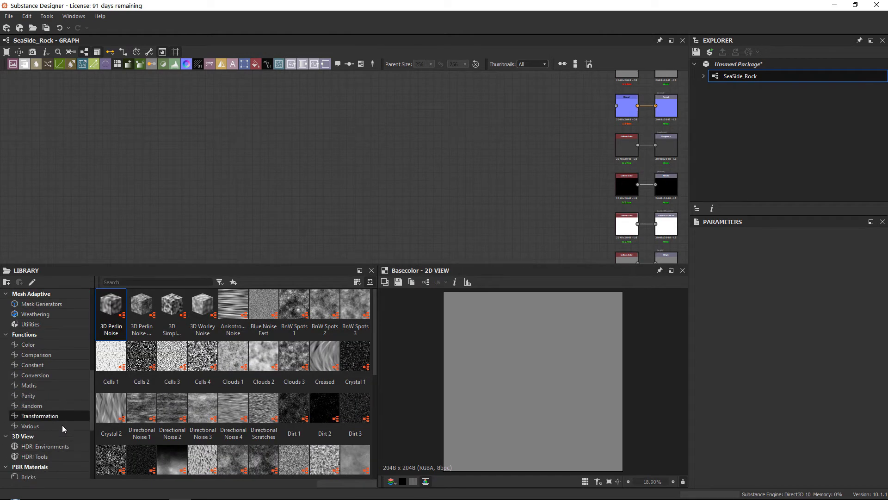
{"action": "scroll", "coordinate": [62, 424], "scroll_direction": "up", "scroll_amount": 10}
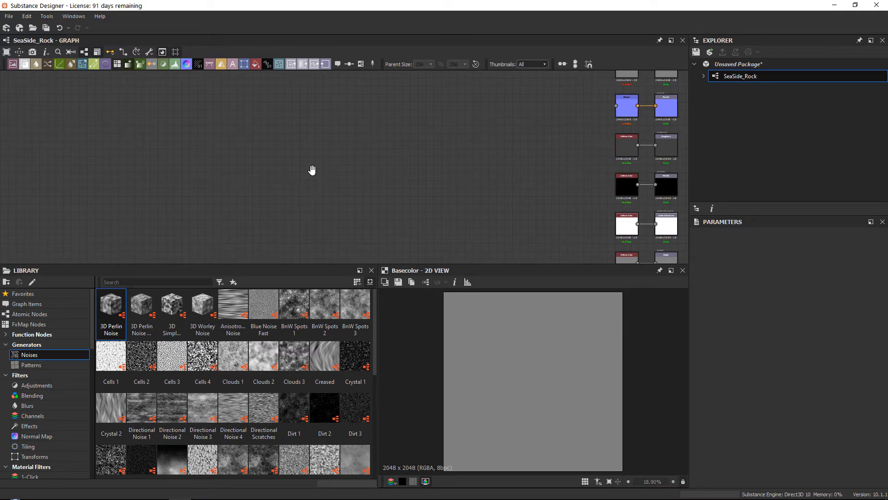
{"action": "scroll", "coordinate": [312, 170], "scroll_direction": "down", "scroll_amount": 2}
{"action": "middle_click_drag", "start_coordinate": [312, 170], "coordinate": [390, 149]}
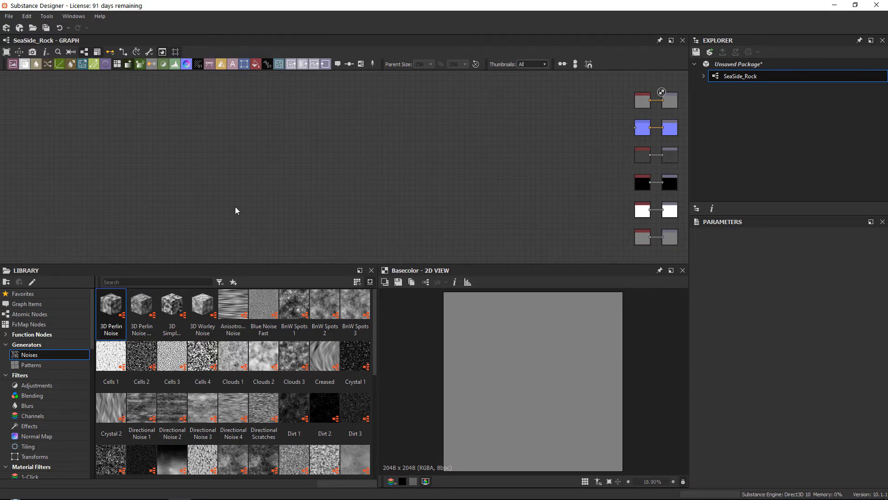
{"action": "middle_click_drag", "start_coordinate": [248, 163], "coordinate": [280, 152]}
{"action": "scroll", "coordinate": [315, 133], "scroll_direction": "down", "scroll_amount": 2}
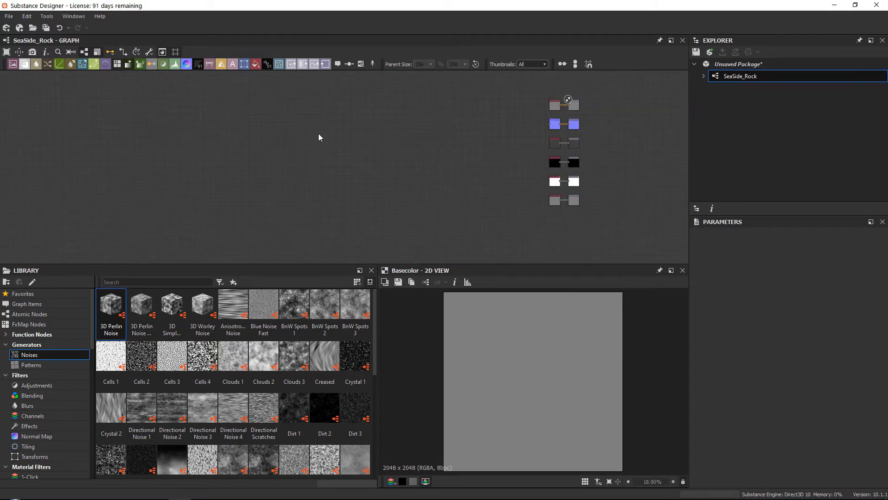
{"action": "middle_click_drag", "start_coordinate": [339, 130], "coordinate": [442, 130]}
{"action": "scroll", "coordinate": [419, 118], "scroll_direction": "up", "scroll_amount": 2}
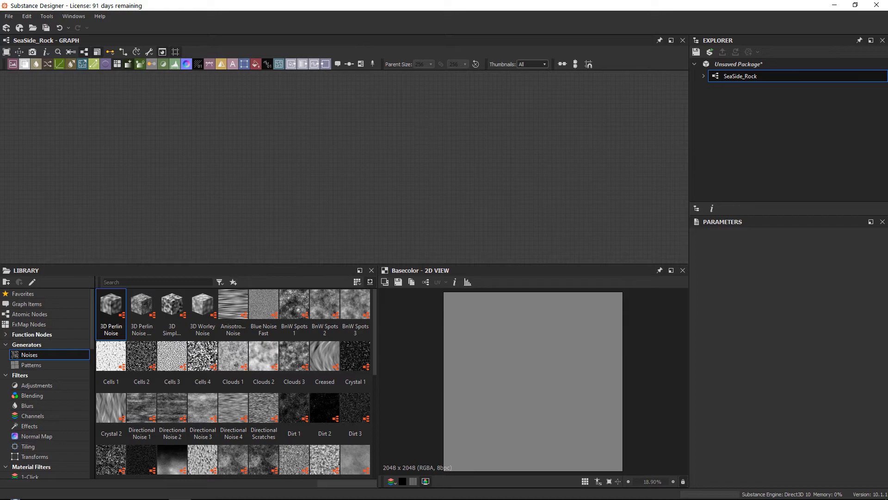
Bring the TEX_3831.jpg reference photo on screen in Windows Photo Viewer, study the rock's crack pattern, and move the photo away again
{"action": "key", "text": "alt+Tab"}
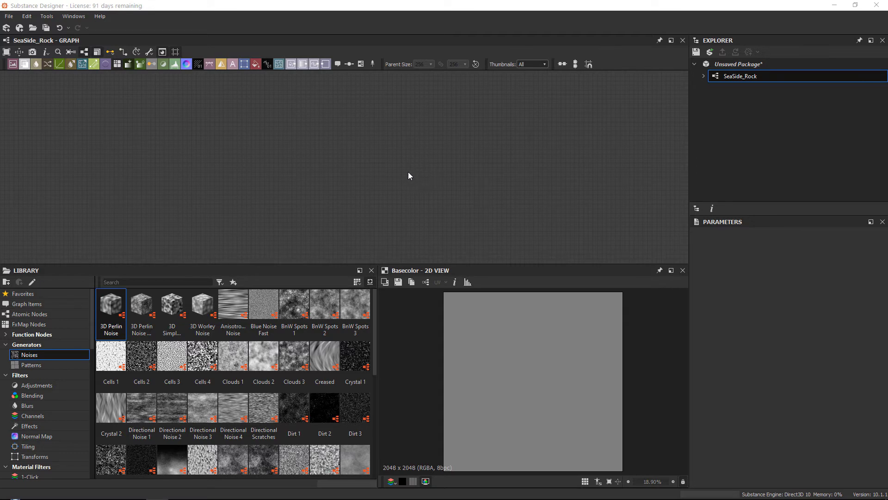
{"action": "left_click_drag", "start_coordinate": [887, 93], "coordinate": [390, 1]}
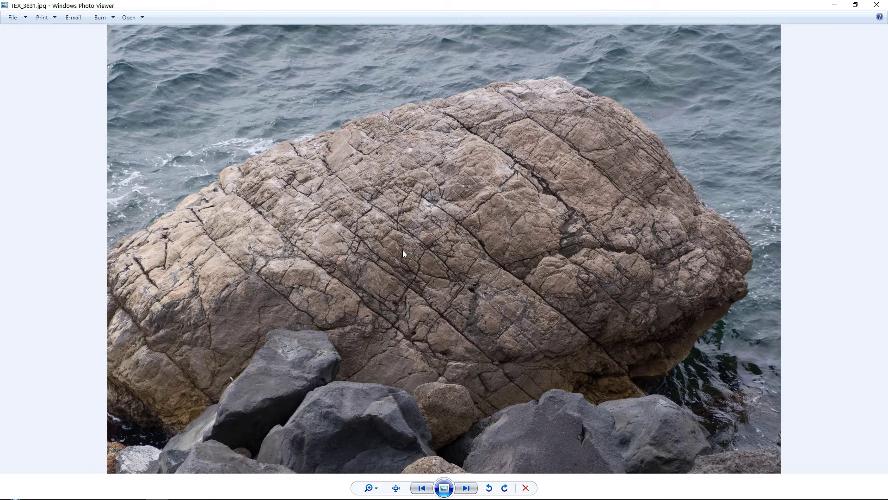
{"action": "left_click_drag", "start_coordinate": [527, 2], "coordinate": [887, 139]}
Add a Tile Sampler node from the Library's Patterns category to an empty area of the SeaSide_Rock graph and show its output and parameters
{"action": "middle_click_drag", "start_coordinate": [430, 139], "coordinate": [418, 137]}
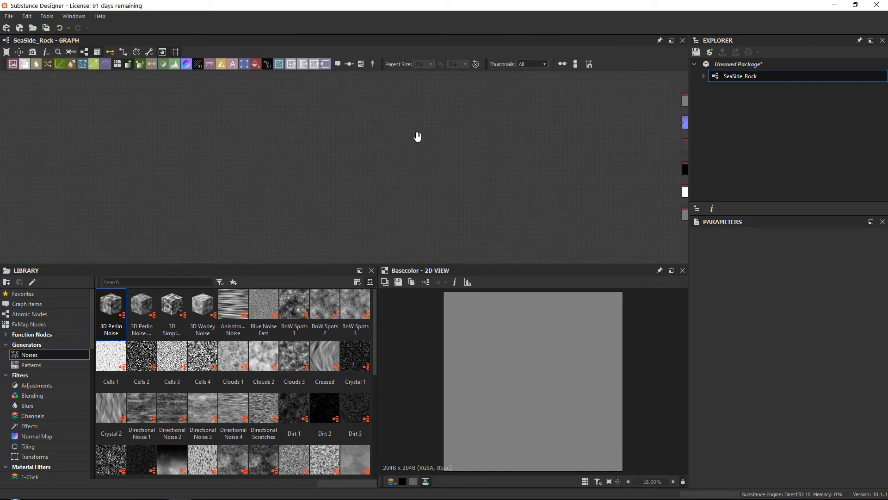
{"action": "scroll", "coordinate": [387, 147], "scroll_direction": "up", "scroll_amount": 1}
{"action": "scroll", "coordinate": [396, 144], "scroll_direction": "up", "scroll_amount": 2}
{"action": "middle_click_drag", "start_coordinate": [424, 158], "coordinate": [424, 156]}
{"action": "left_click", "coordinate": [43, 363]}
{"action": "scroll", "coordinate": [203, 382], "scroll_direction": "down", "scroll_amount": 2}
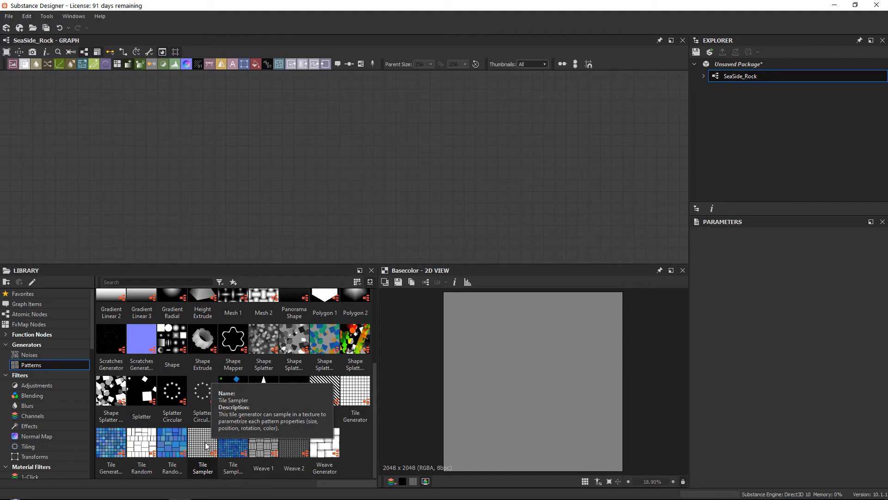
{"action": "left_click_drag", "start_coordinate": [206, 445], "coordinate": [397, 168]}
{"action": "double_click", "coordinate": [397, 167]}
{"action": "scroll", "coordinate": [397, 168], "scroll_direction": "up", "scroll_amount": 3}
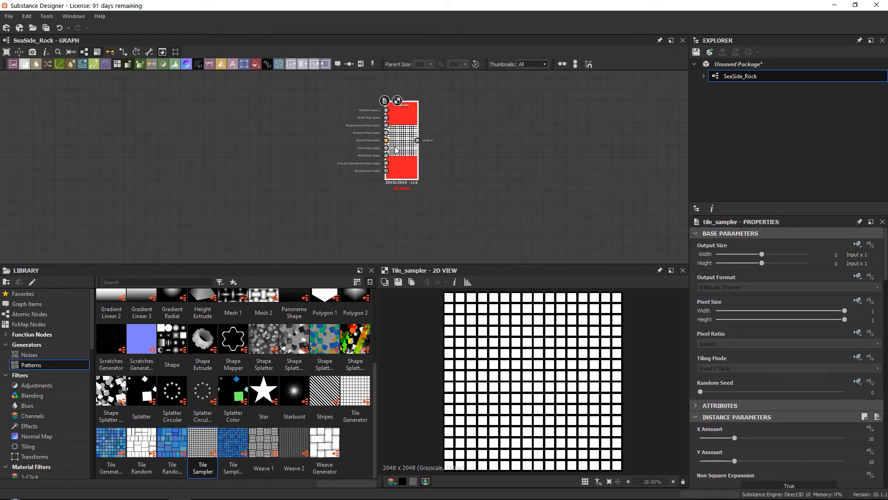
{"action": "scroll", "coordinate": [393, 145], "scroll_direction": "up", "scroll_amount": 2}
{"action": "scroll", "coordinate": [395, 156], "scroll_direction": "up", "scroll_amount": 1}
{"action": "middle_click_drag", "start_coordinate": [393, 156], "coordinate": [380, 189]}
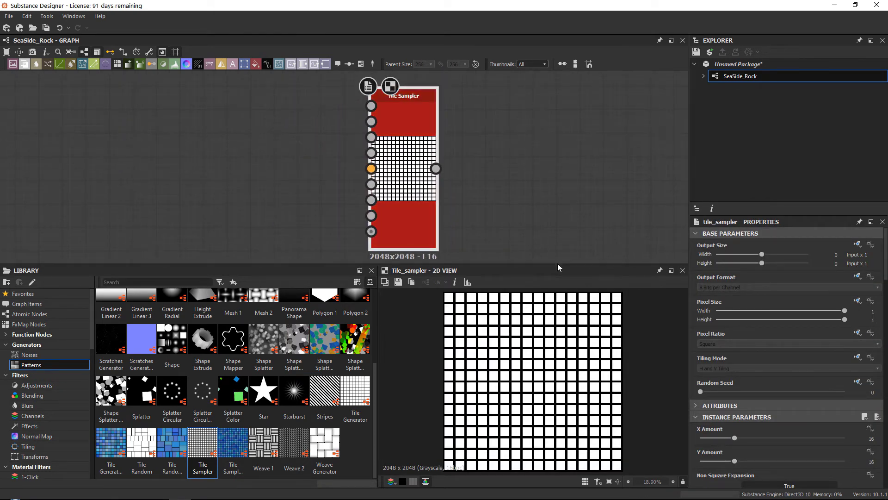
Enlarge the 2D view and the Tile Sampler's properties area, keeping the node in view in the graph
{"action": "left_click_drag", "start_coordinate": [558, 265], "coordinate": [558, 241]}
{"action": "scroll", "coordinate": [571, 311], "scroll_direction": "up", "scroll_amount": 3}
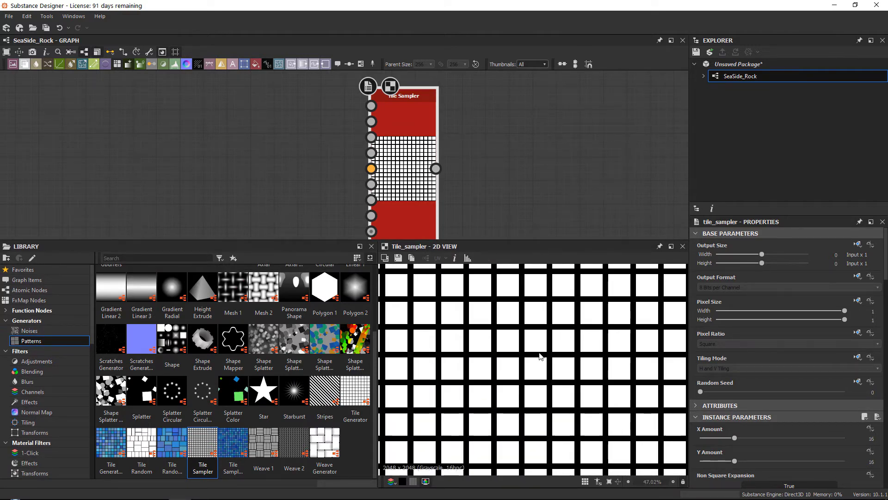
{"action": "scroll", "coordinate": [516, 327], "scroll_direction": "down", "scroll_amount": 2}
{"action": "middle_click_drag", "start_coordinate": [452, 212], "coordinate": [469, 173]}
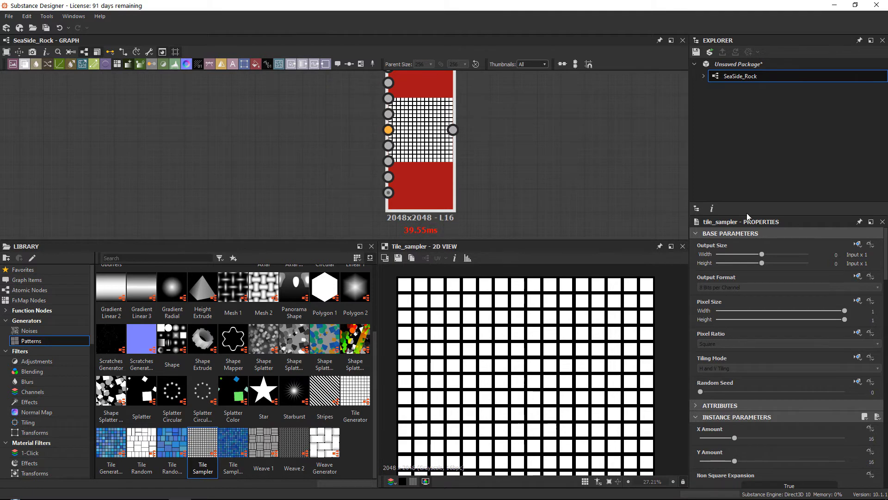
{"action": "left_click_drag", "start_coordinate": [748, 216], "coordinate": [737, 106]}
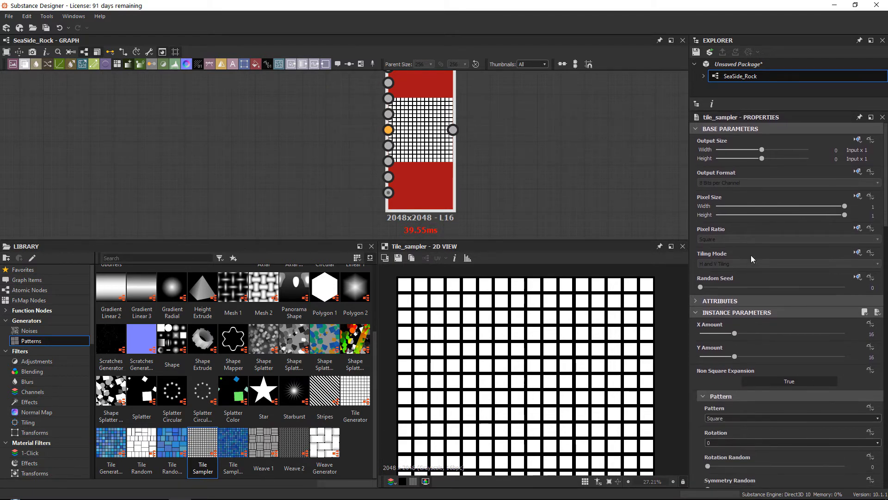
Change the Tile Sampler's Pattern to Paraboloid and inspect the resulting shapes in the 2D view
{"action": "scroll", "coordinate": [763, 274], "scroll_direction": "down", "scroll_amount": 2}
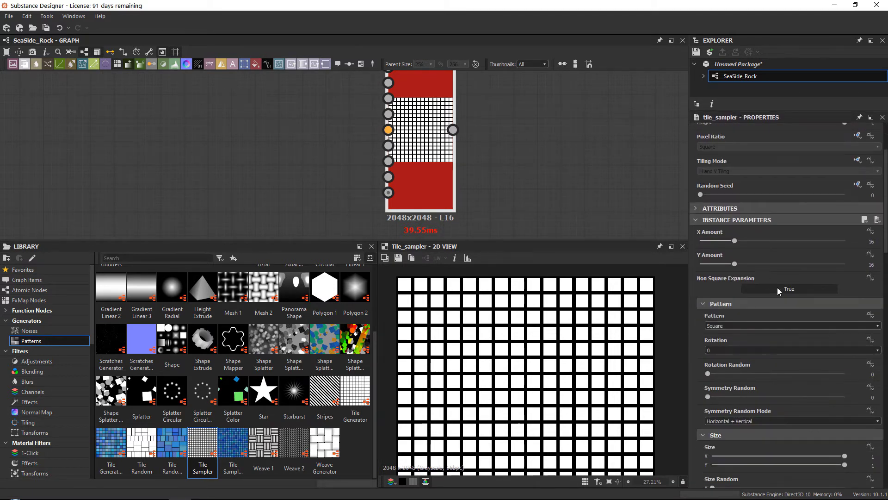
{"action": "scroll", "coordinate": [729, 337], "scroll_direction": "down", "scroll_amount": 1}
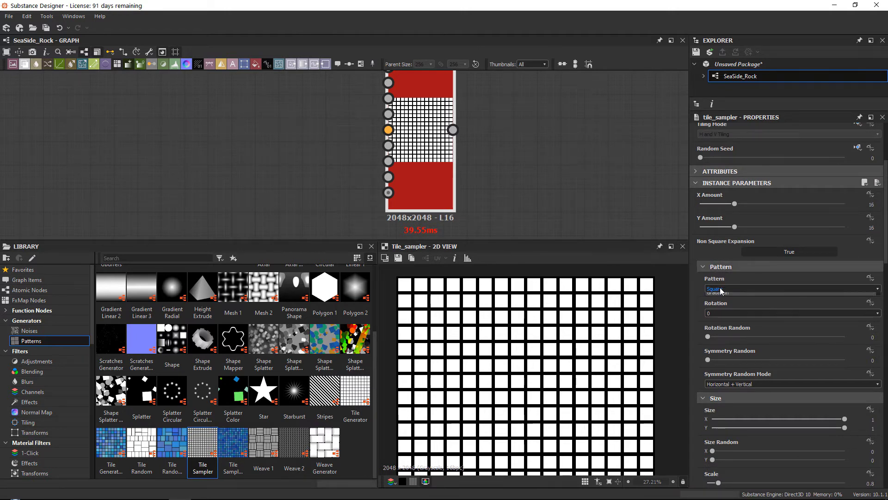
{"action": "left_click", "coordinate": [720, 289]}
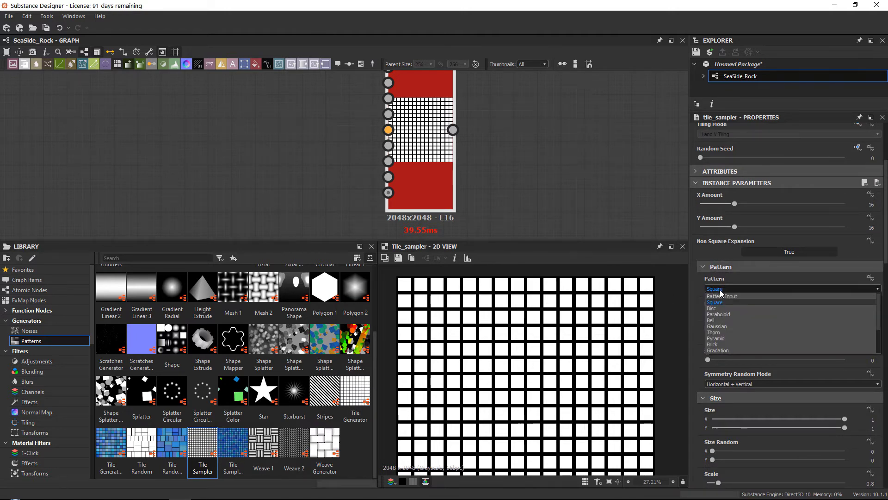
{"action": "left_click", "coordinate": [737, 315]}
{"action": "scroll", "coordinate": [593, 302], "scroll_direction": "up", "scroll_amount": 5}
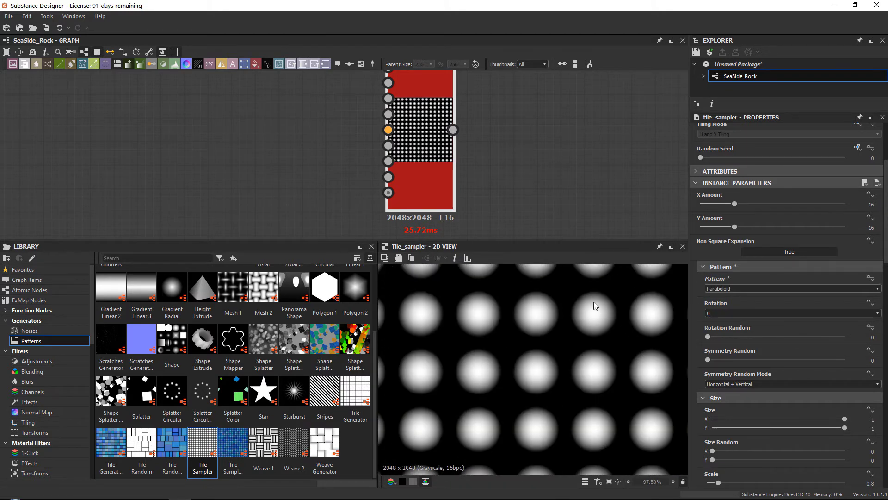
{"action": "scroll", "coordinate": [590, 317], "scroll_direction": "down", "scroll_amount": 6}
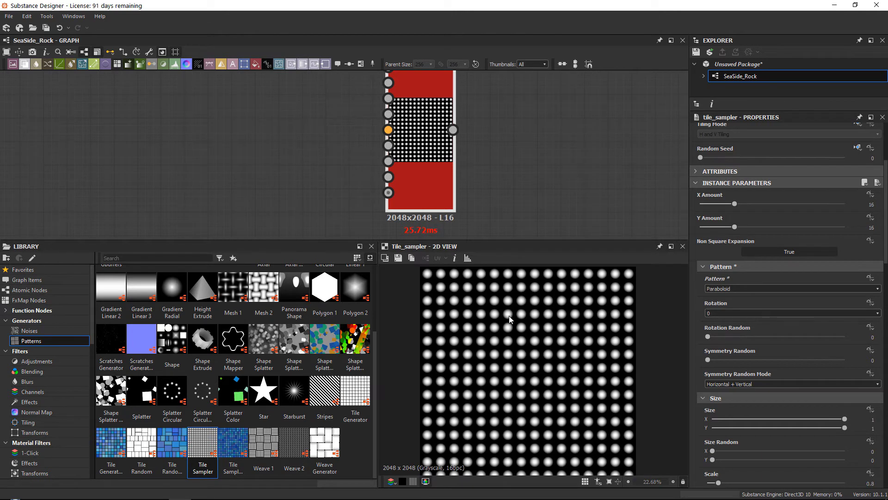
{"action": "scroll", "coordinate": [559, 342], "scroll_direction": "down", "scroll_amount": 1}
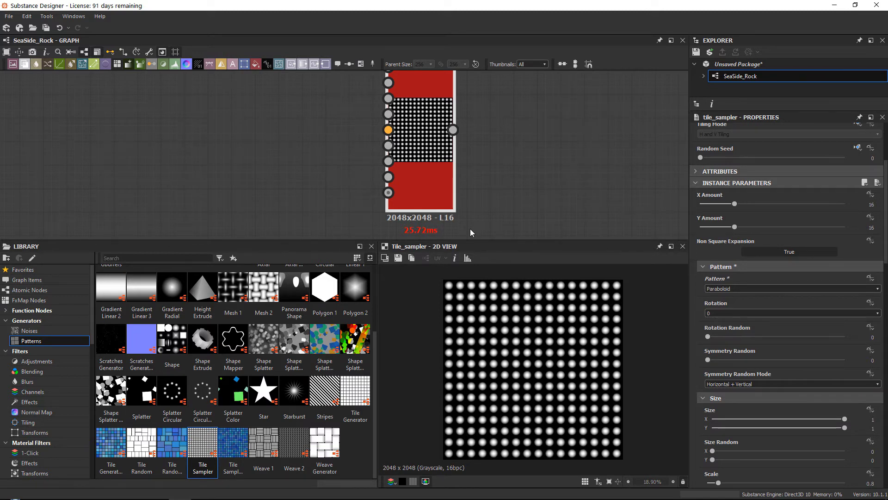
Set the Tile Sampler's X Amount and Y Amount to 10
{"action": "left_click", "coordinate": [867, 204]}
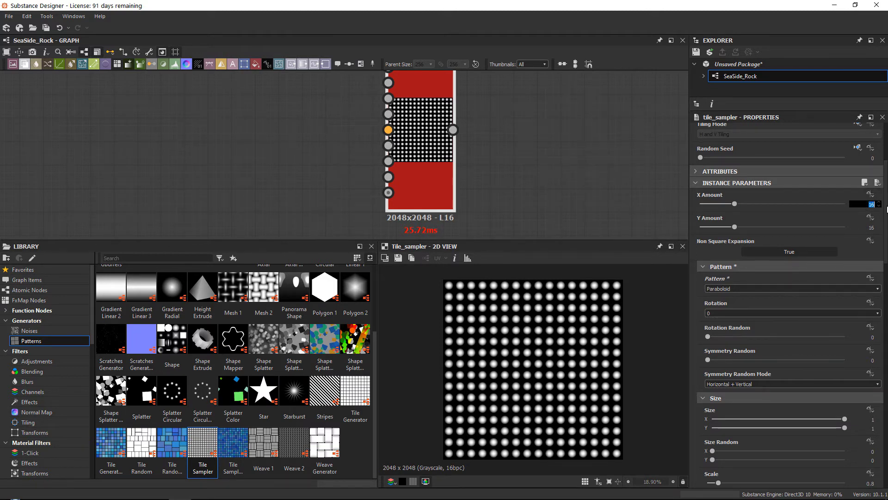
{"action": "type", "text": "10"}
{"action": "key", "text": "Tab"}
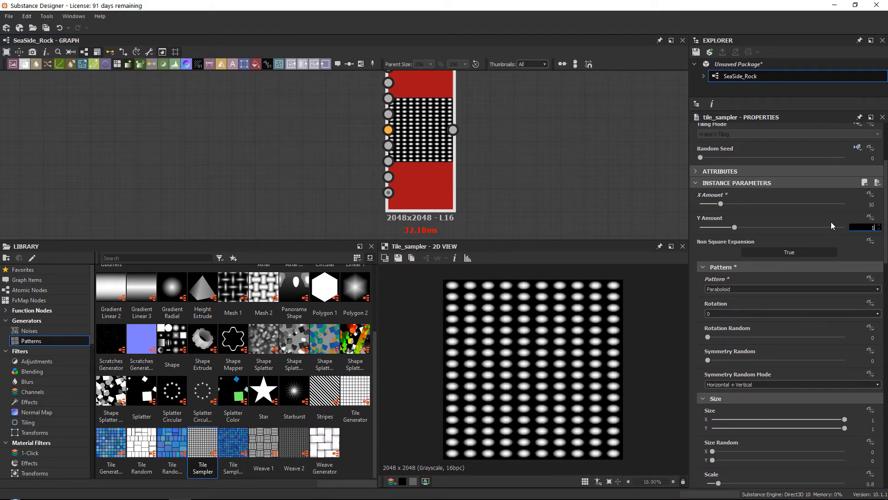
{"action": "type", "text": "10"}
{"action": "key", "text": "Return"}
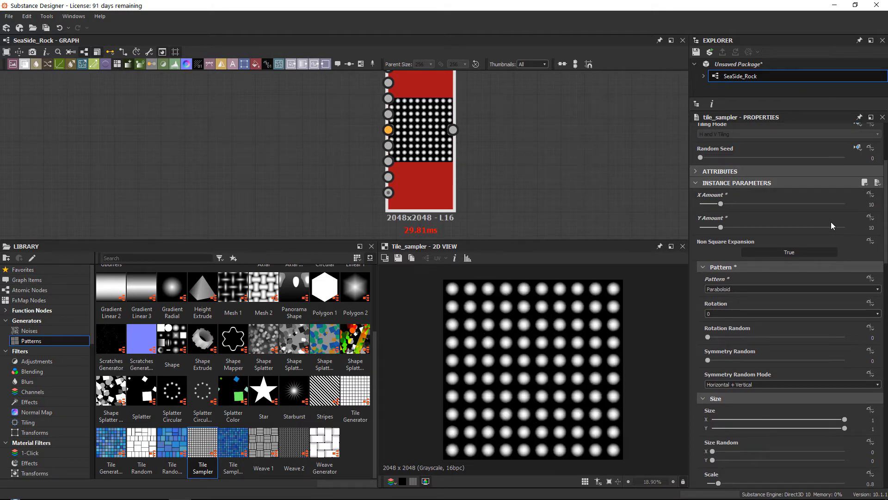
Reduce the Tile Sampler's X Amount and Y Amount to 6 each
{"action": "left_click", "coordinate": [855, 203]}
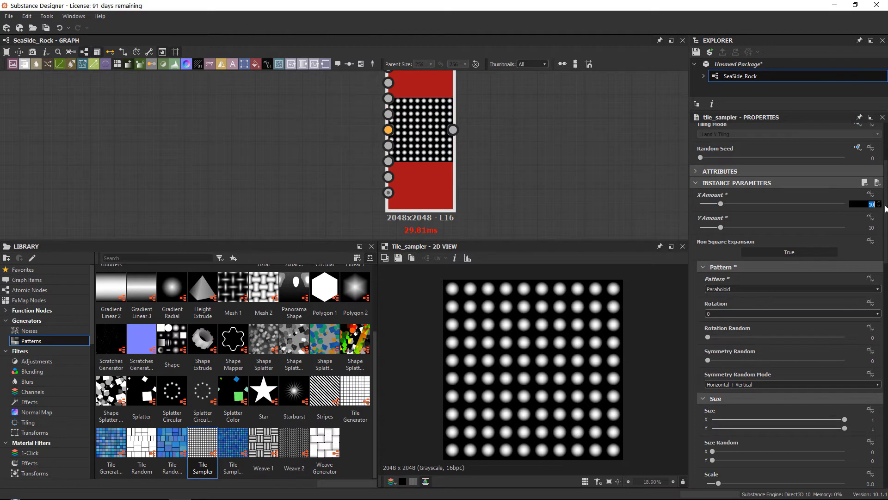
{"action": "type", "text": "6"}
{"action": "key", "text": "Tab"}
{"action": "type", "text": "6"}
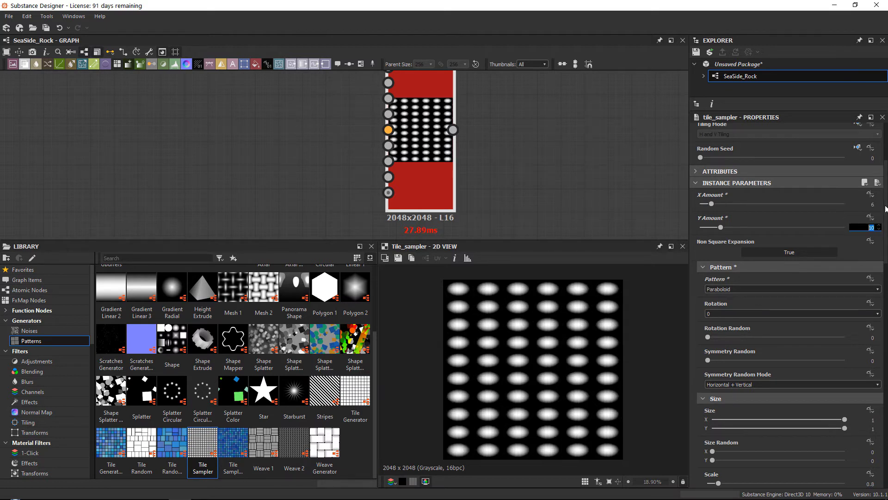
{"action": "key", "text": "Return"}
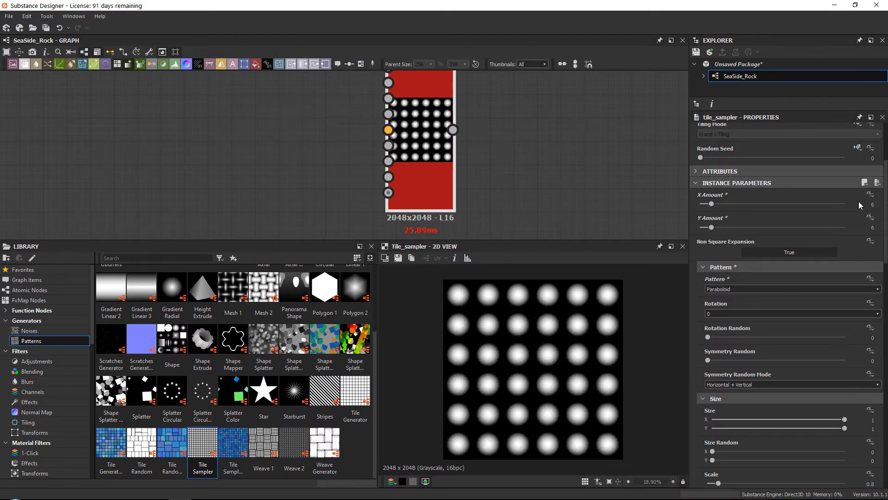
Set the Tile Sampler's Y Amount to 8 and examine the stretched shapes in the 2D view
{"action": "left_click", "coordinate": [867, 225]}
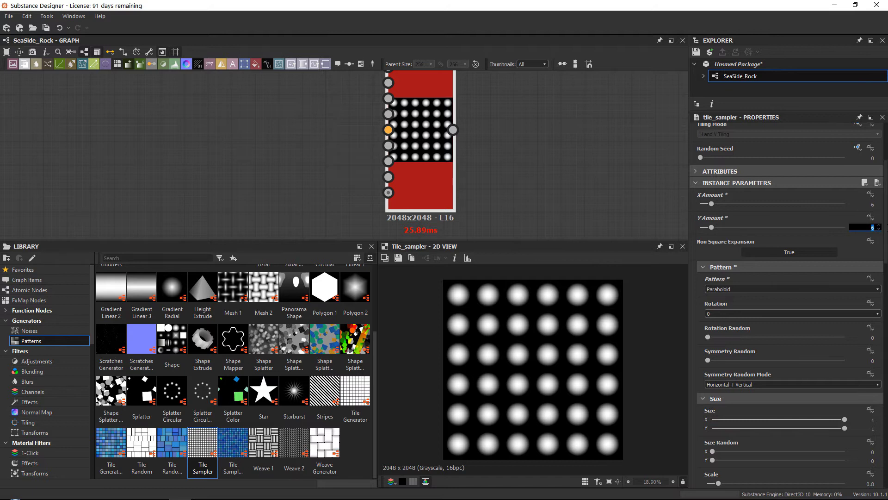
{"action": "type", "text": "8"}
{"action": "key", "text": "Return"}
{"action": "scroll", "coordinate": [568, 334], "scroll_direction": "up", "scroll_amount": 5}
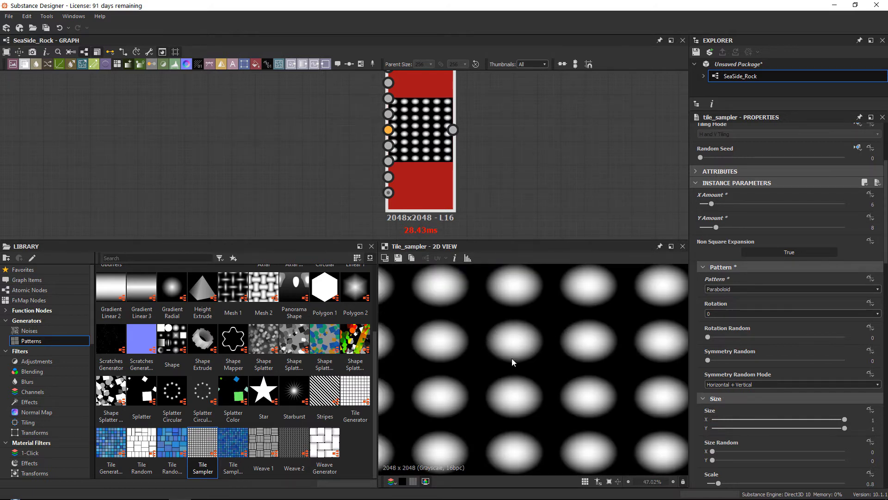
{"action": "scroll", "coordinate": [515, 330], "scroll_direction": "down", "scroll_amount": 6}
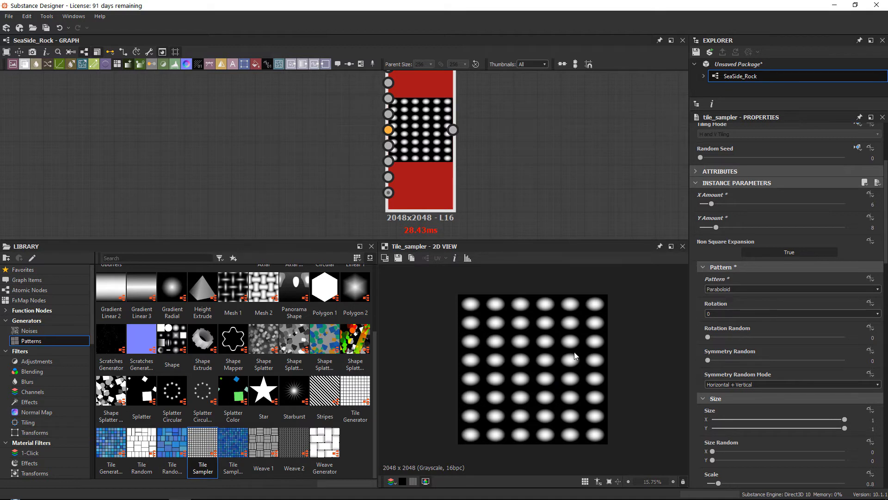
Increase the Tile Sampler's Scale to about 5.05 so the paraboloids overlap
{"action": "scroll", "coordinate": [741, 399], "scroll_direction": "down", "scroll_amount": 2}
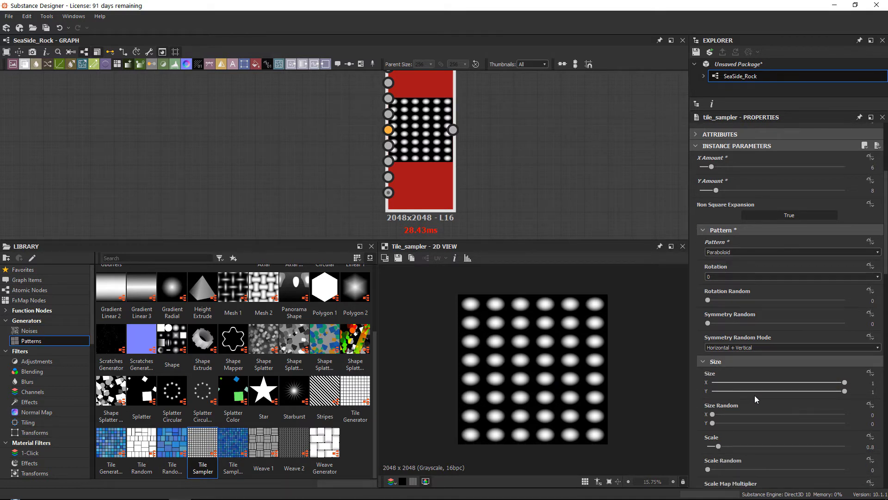
{"action": "scroll", "coordinate": [764, 392], "scroll_direction": "down", "scroll_amount": 3}
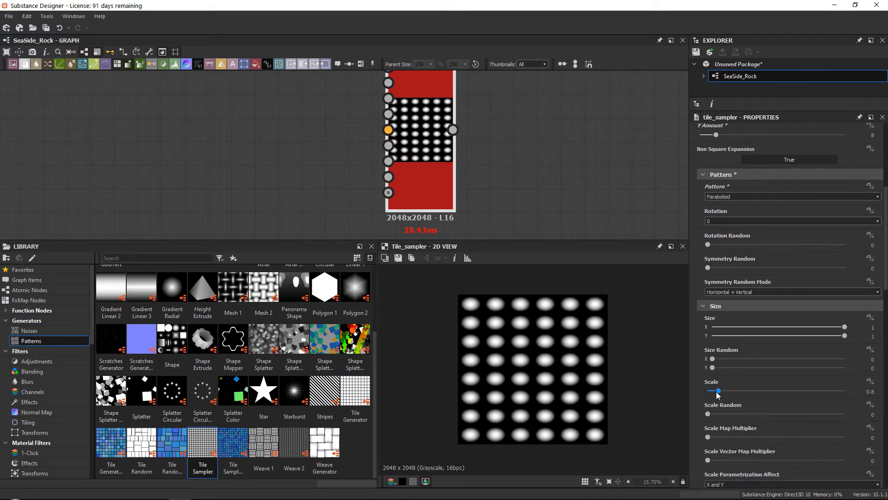
{"action": "left_click_drag", "start_coordinate": [718, 391], "coordinate": [776, 382]}
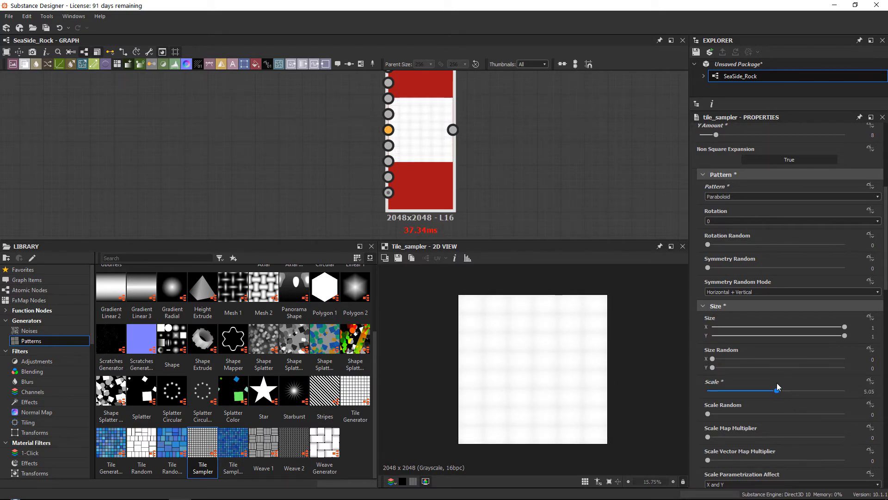
Scatter the overlapping paraboloids by setting the Tile Sampler's Position Random to about 1.62 and Offset to 1
{"action": "scroll", "coordinate": [743, 342], "scroll_direction": "down", "scroll_amount": 2}
{"action": "scroll", "coordinate": [744, 343], "scroll_direction": "down", "scroll_amount": 2}
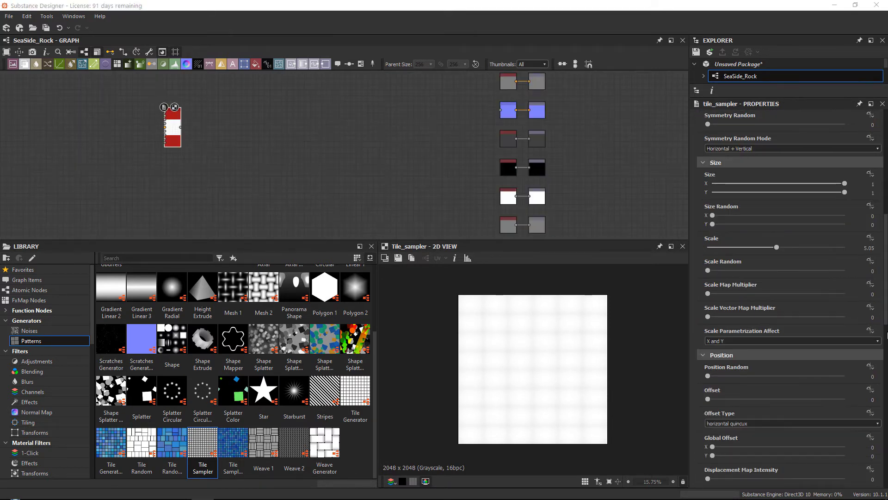
{"action": "scroll", "coordinate": [703, 283], "scroll_direction": "down", "scroll_amount": 15}
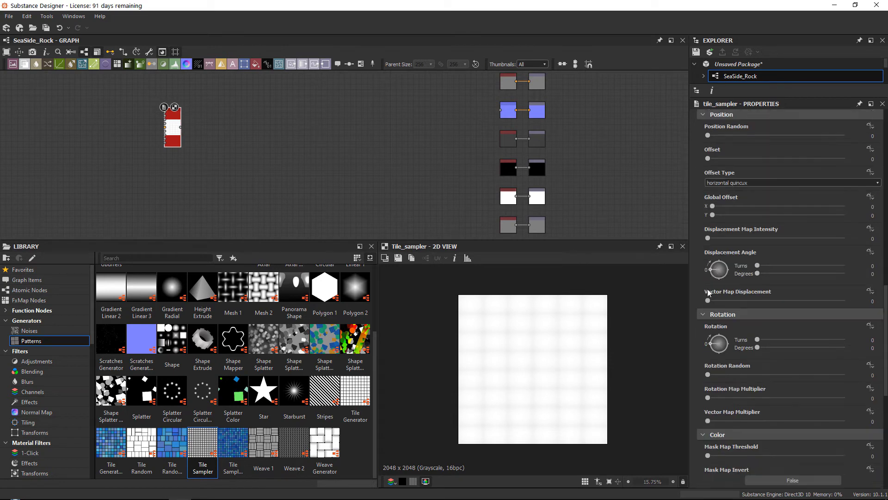
{"action": "scroll", "coordinate": [764, 363], "scroll_direction": "down", "scroll_amount": 1}
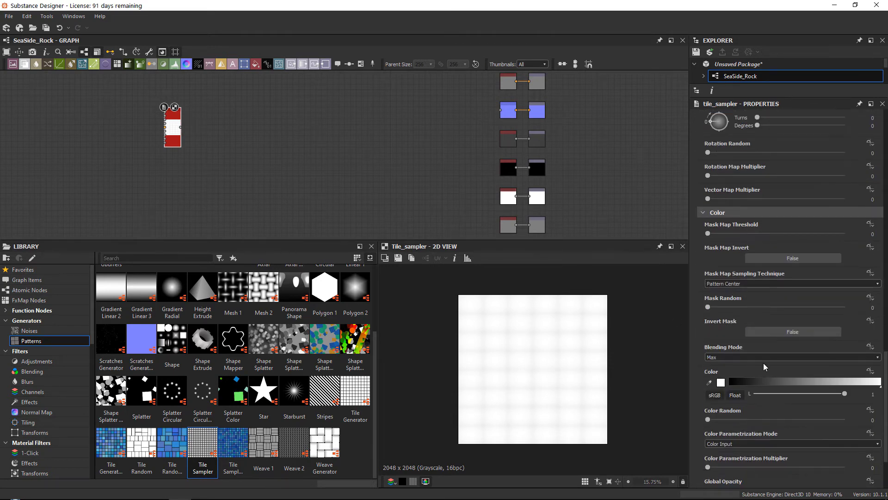
{"action": "scroll", "coordinate": [523, 341], "scroll_direction": "up", "scroll_amount": 2}
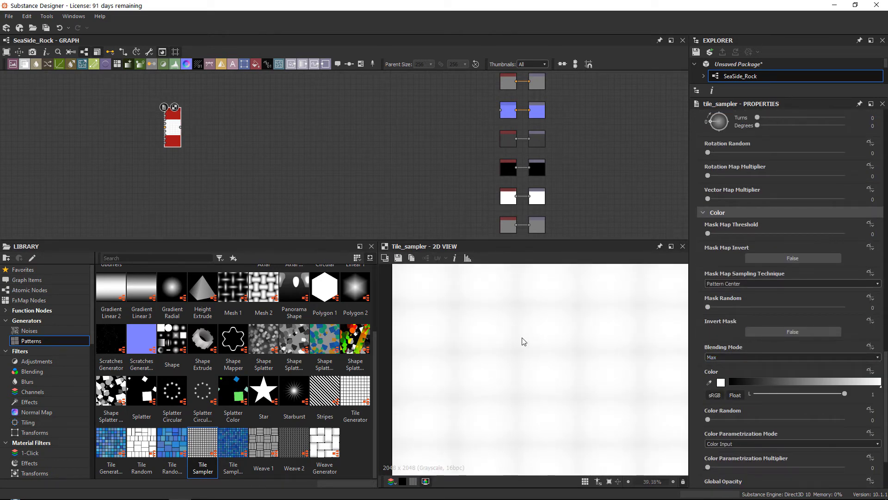
{"action": "scroll", "coordinate": [741, 337], "scroll_direction": "up", "scroll_amount": 10}
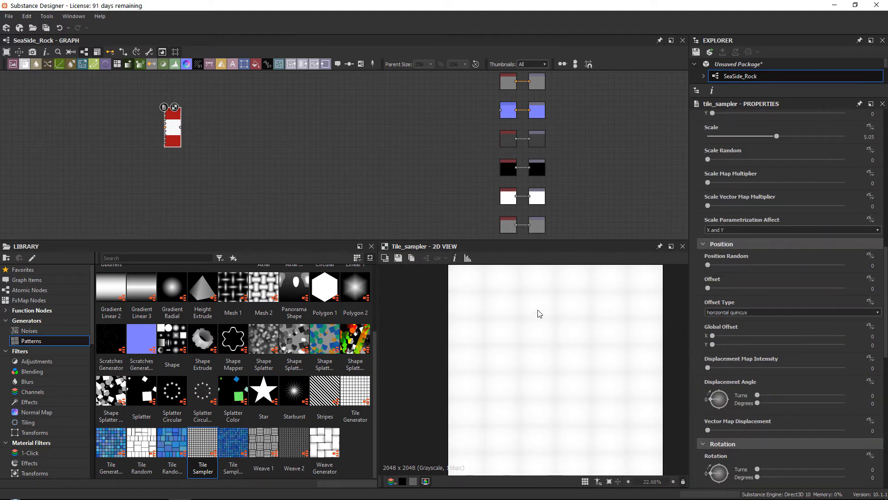
{"action": "middle_click_drag", "start_coordinate": [121, 128], "coordinate": [244, 152]}
{"action": "scroll", "coordinate": [244, 152], "scroll_direction": "up", "scroll_amount": 4}
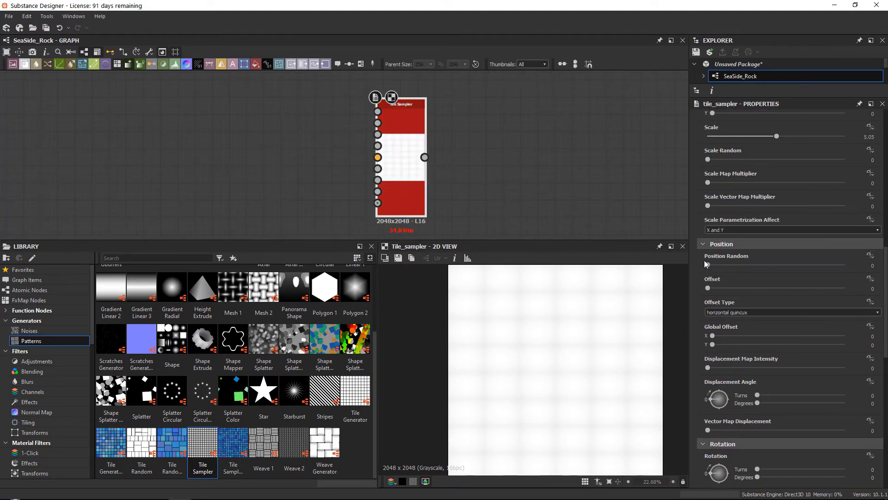
{"action": "left_click_drag", "start_coordinate": [712, 267], "coordinate": [748, 264]}
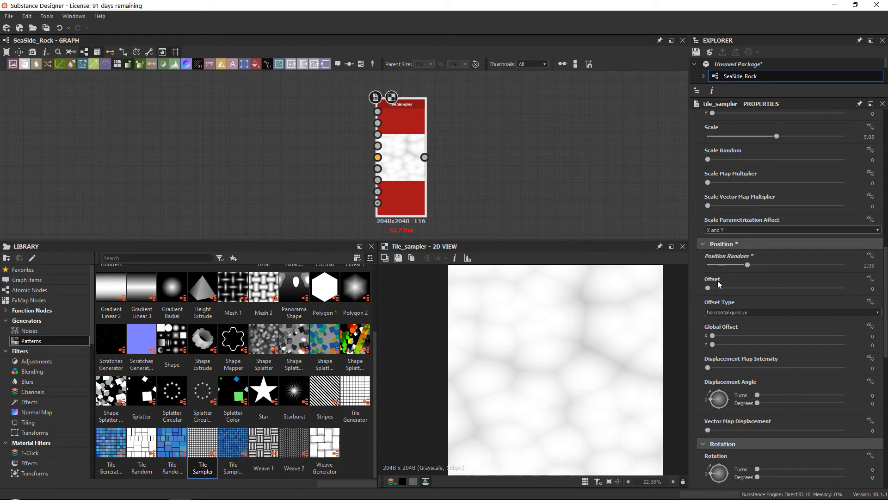
{"action": "left_click_drag", "start_coordinate": [708, 287], "coordinate": [844, 288]}
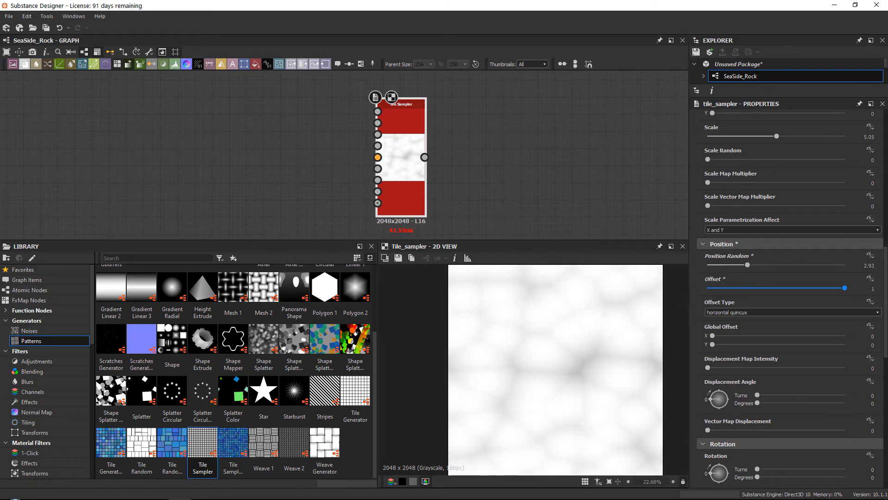
{"action": "left_click_drag", "start_coordinate": [747, 265], "coordinate": [727, 276]}
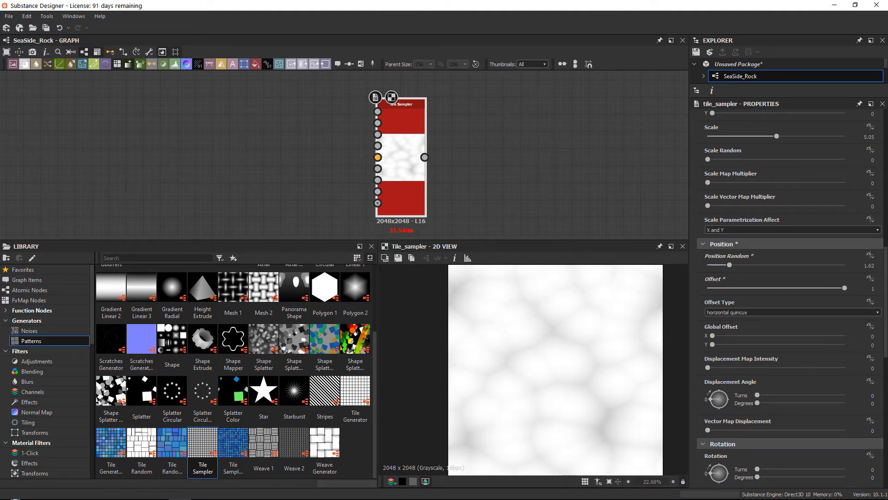
Raise the Tile Sampler's Color Parametrization Multiplier to about 0.47
{"action": "scroll", "coordinate": [805, 347], "scroll_direction": "down", "scroll_amount": 8}
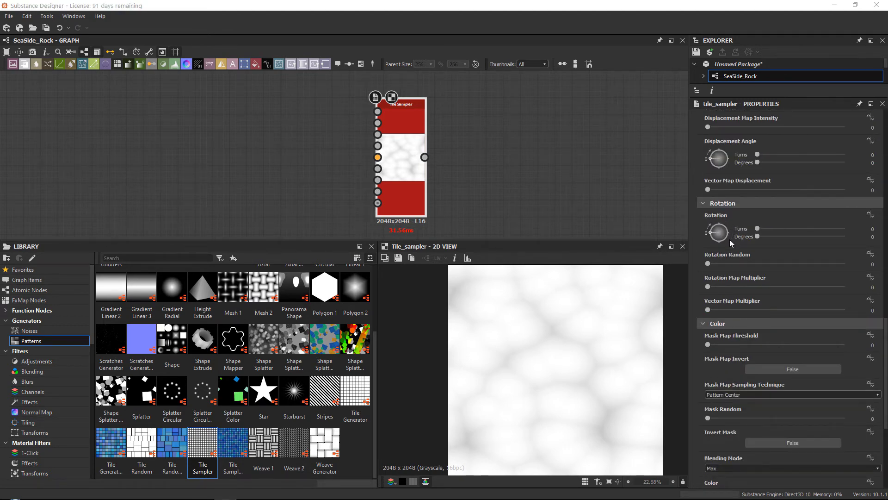
{"action": "scroll", "coordinate": [726, 296], "scroll_direction": "down", "scroll_amount": 4}
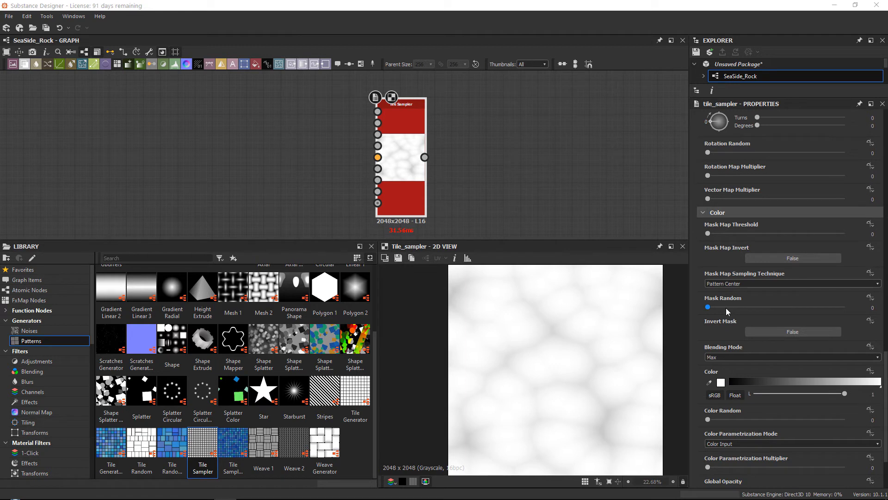
{"action": "scroll", "coordinate": [726, 307], "scroll_direction": "down", "scroll_amount": 3}
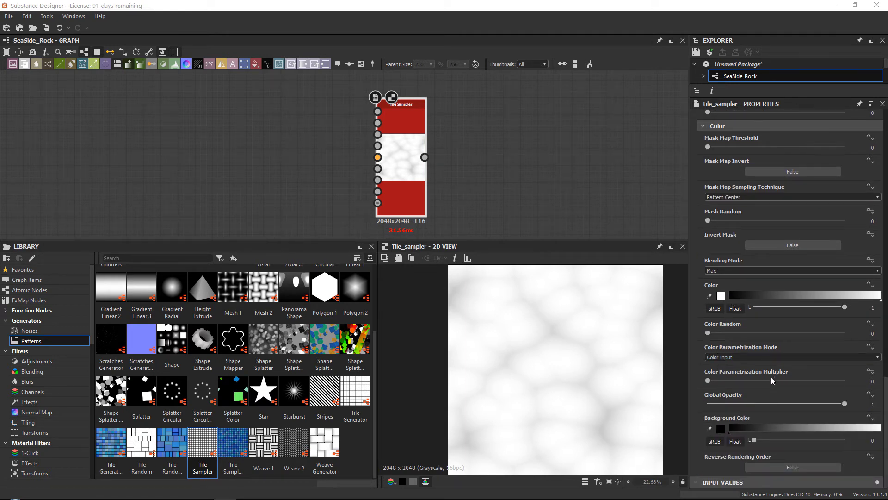
{"action": "mouse_move", "coordinate": [712, 380]}
{"action": "left_mouse_down"}
{"action": "mouse_move", "coordinate": [806, 382]}
{"action": "mouse_move", "coordinate": [718, 381]}
{"action": "left_mouse_up"}
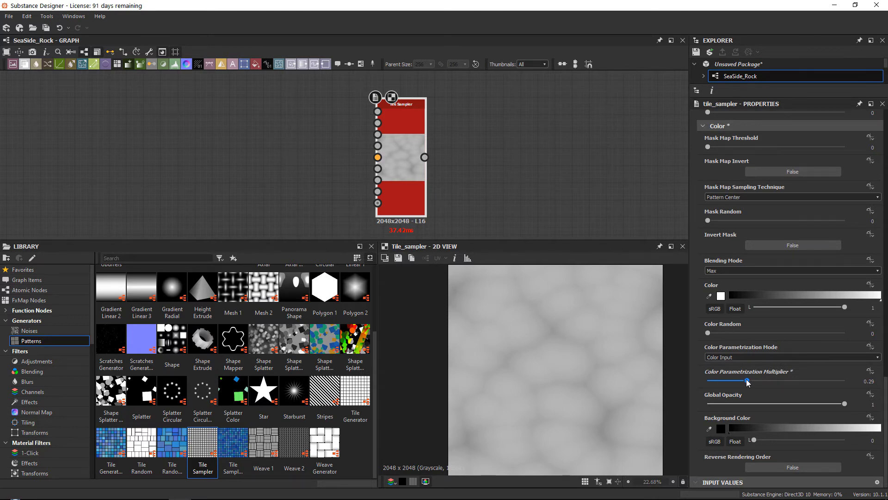
{"action": "left_click_drag", "start_coordinate": [747, 380], "coordinate": [772, 380]}
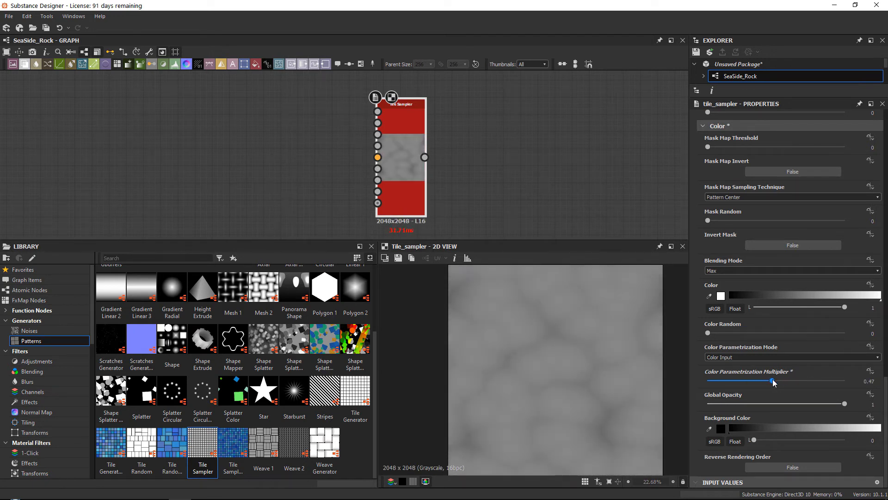
Add a Perlin Noise node from the noise generators to the graph, on the input side of the Tile Sampler
{"action": "middle_click_drag", "start_coordinate": [440, 182], "coordinate": [588, 196]}
{"action": "middle_click_drag", "start_coordinate": [555, 165], "coordinate": [546, 155]}
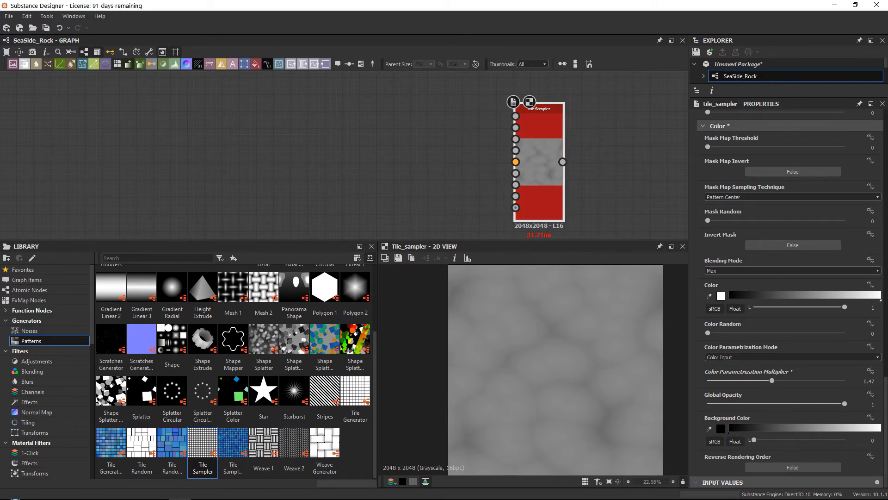
{"action": "middle_click_drag", "start_coordinate": [546, 145], "coordinate": [512, 137]}
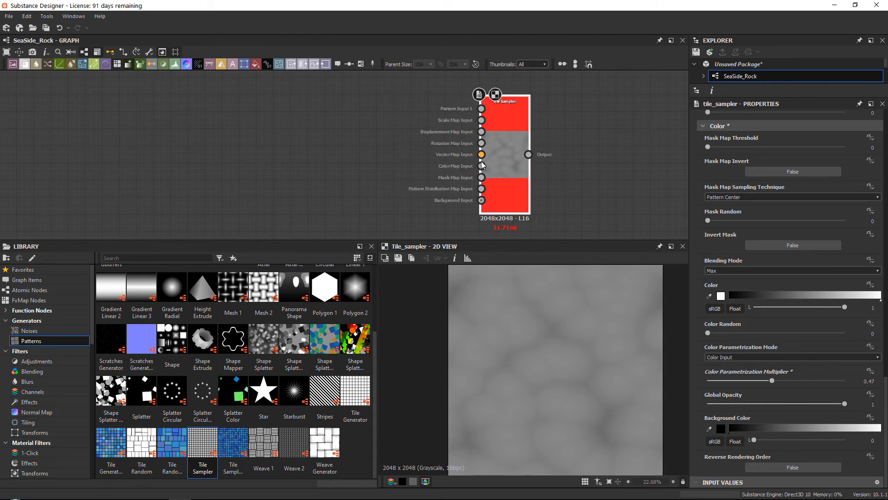
{"action": "scroll", "coordinate": [483, 165], "scroll_direction": "up", "scroll_amount": 3}
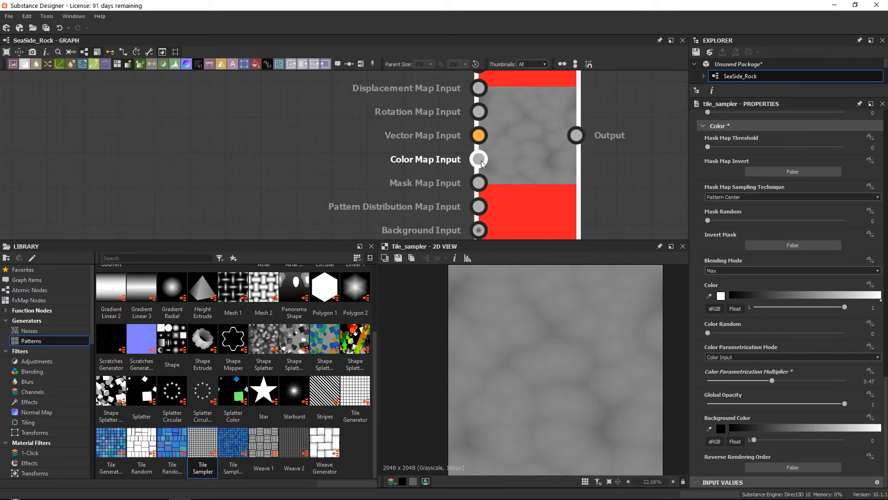
{"action": "scroll", "coordinate": [482, 164], "scroll_direction": "down", "scroll_amount": 3}
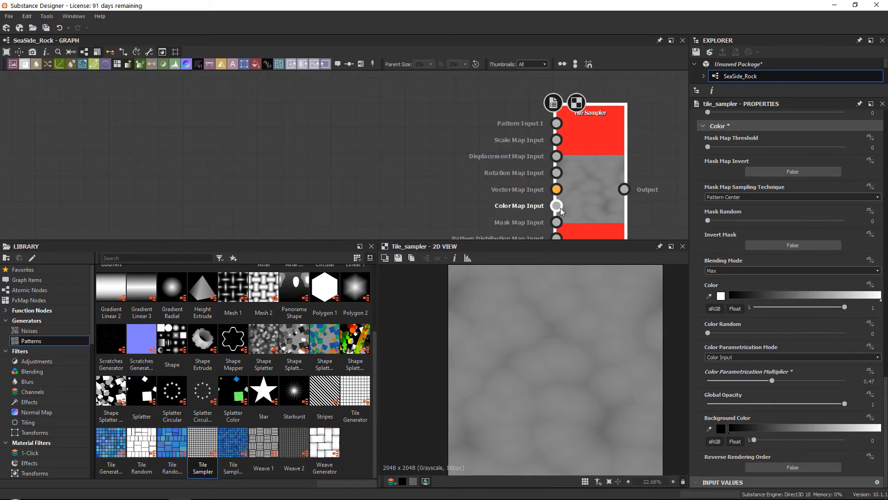
{"action": "left_click", "coordinate": [32, 331]}
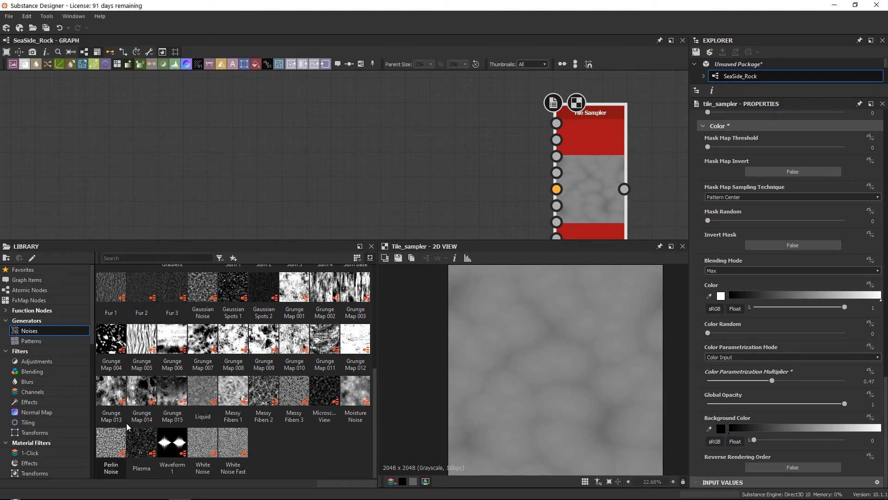
{"action": "scroll", "coordinate": [291, 152], "scroll_direction": "down", "scroll_amount": 2}
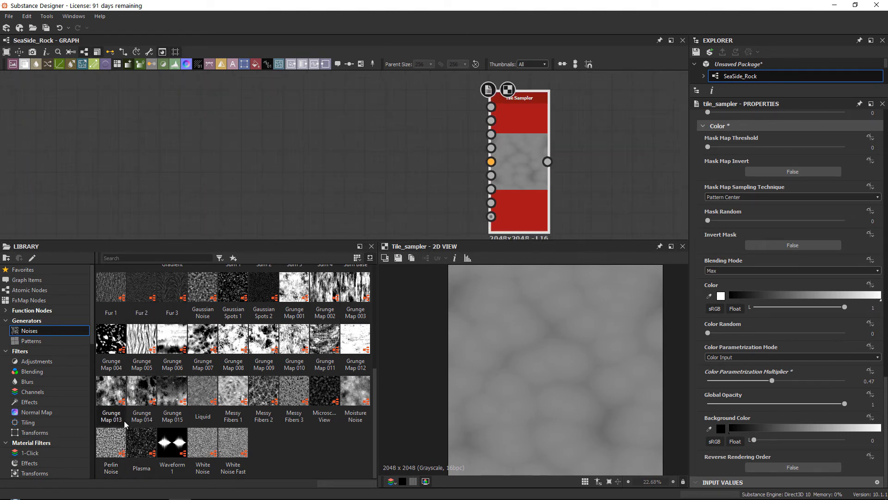
{"action": "left_click_drag", "start_coordinate": [120, 445], "coordinate": [260, 162]}
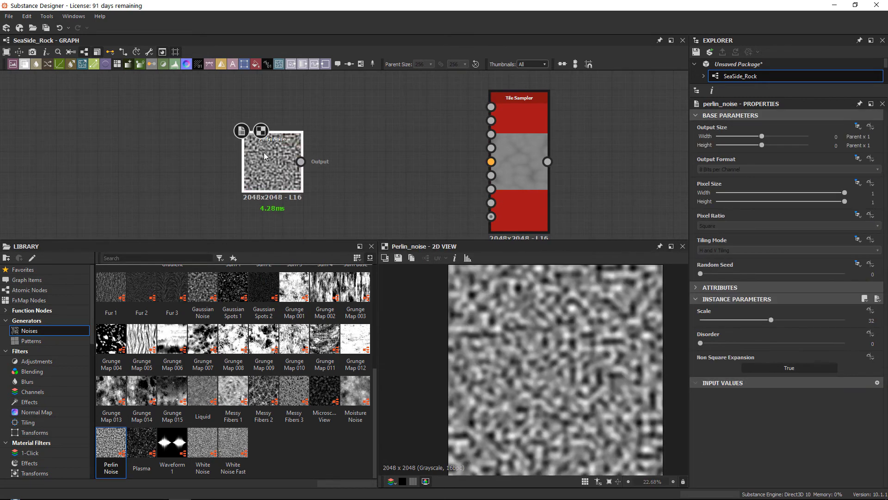
Compare the Tile Sampler and Perlin Noise outputs in the 2D view, leaving the Perlin Noise displayed
{"action": "left_click", "coordinate": [510, 140]}
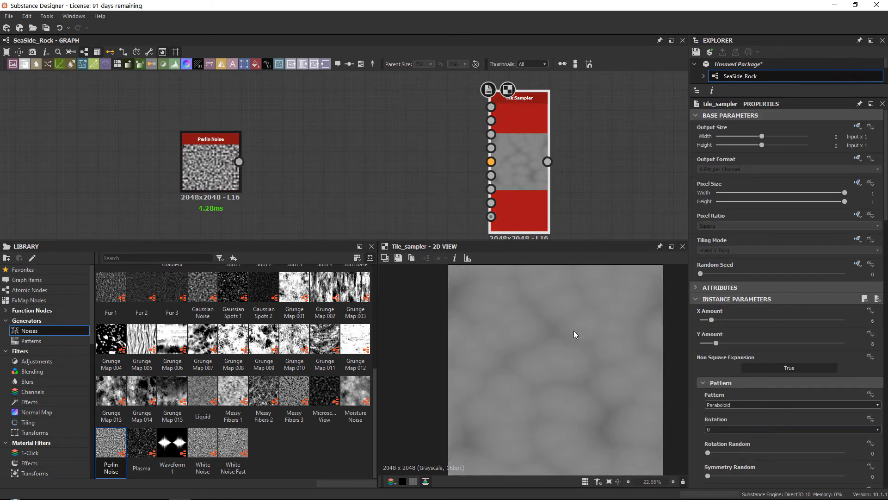
{"action": "left_click", "coordinate": [203, 160]}
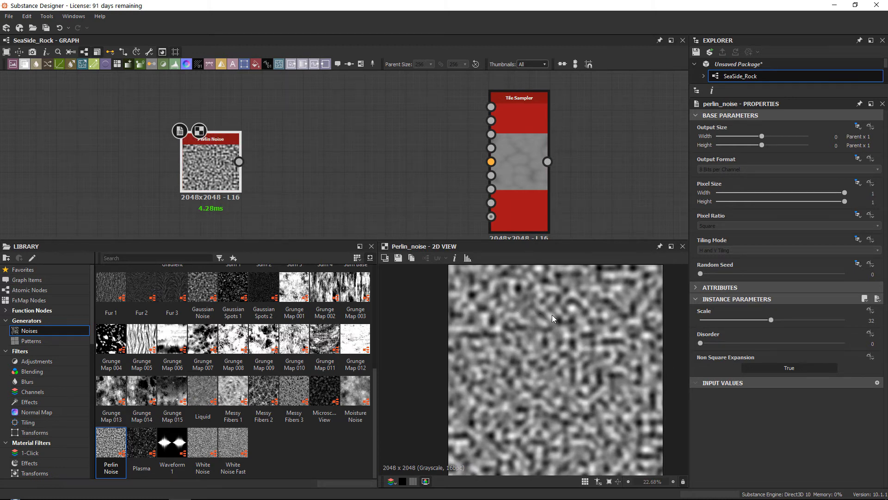
{"action": "left_click", "coordinate": [528, 142]}
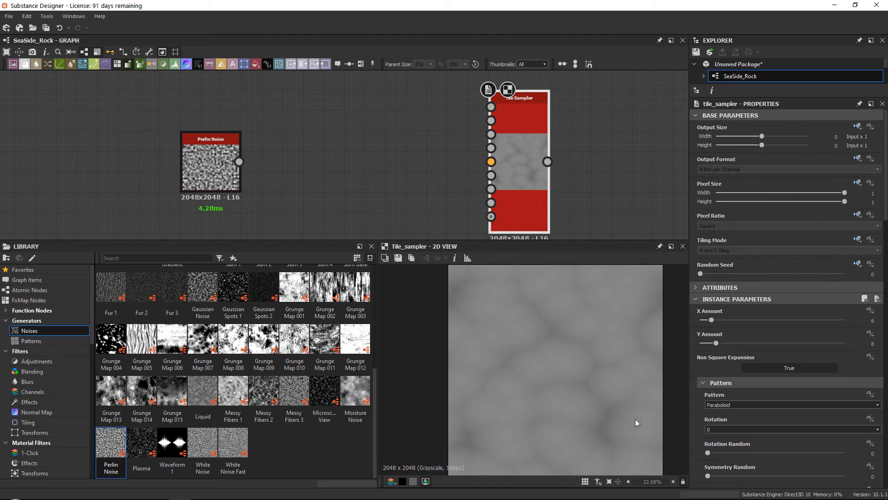
{"action": "left_click", "coordinate": [212, 159]}
{"action": "left_click_drag", "start_coordinate": [212, 159], "coordinate": [173, 157]}
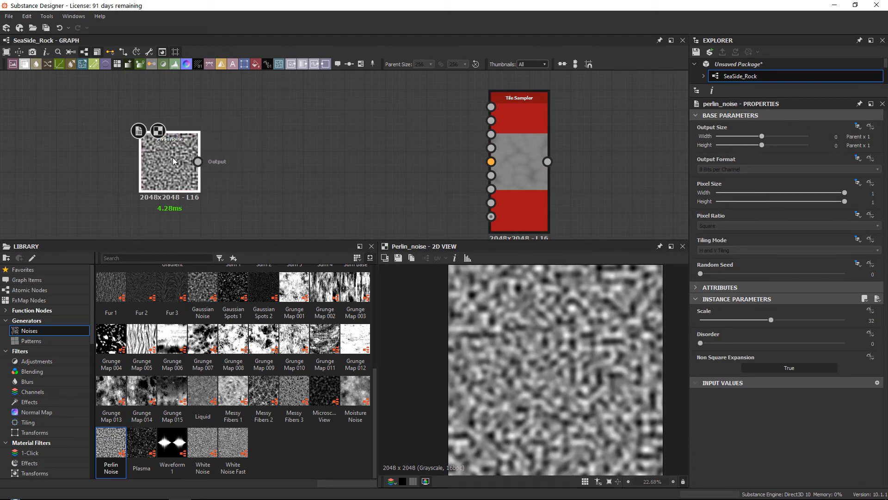
Set the Perlin Noise's Scale to 4 and its Random Seed to 2
{"action": "middle_click_drag", "start_coordinate": [236, 162], "coordinate": [293, 164]}
{"action": "scroll", "coordinate": [468, 303], "scroll_direction": "down", "scroll_amount": 1}
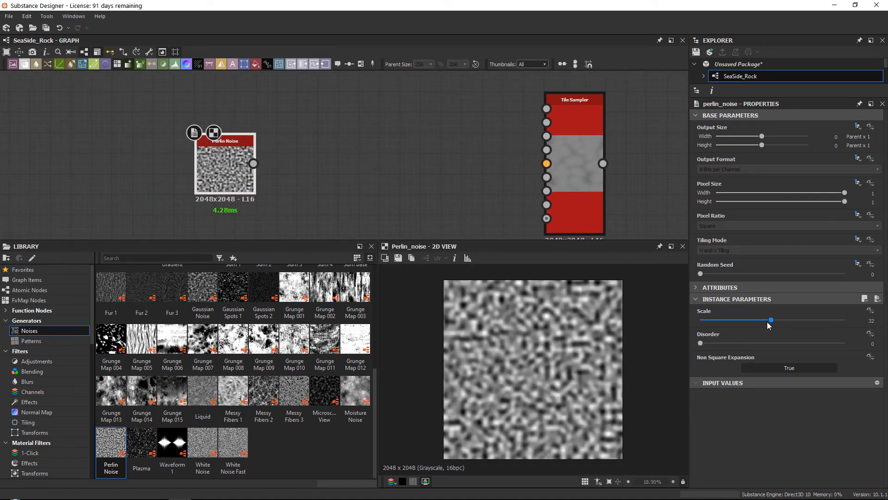
{"action": "left_click_drag", "start_coordinate": [770, 325], "coordinate": [708, 327]}
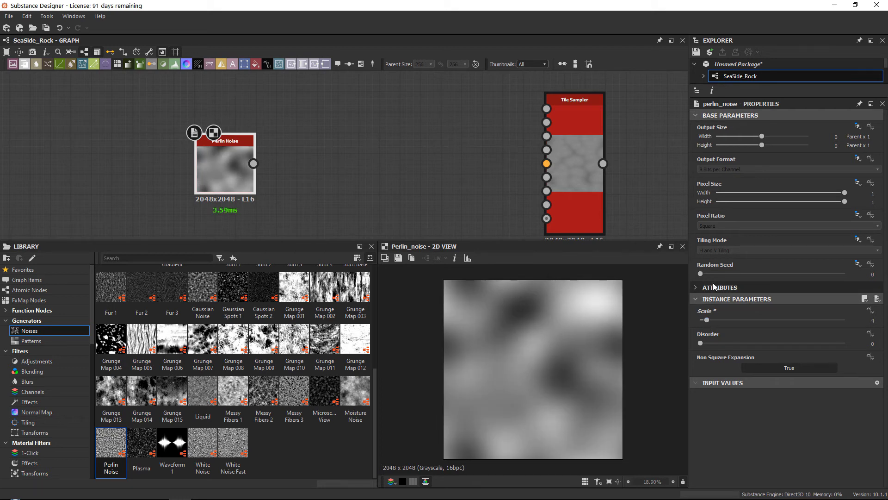
{"action": "left_click_drag", "start_coordinate": [700, 275], "coordinate": [742, 274]}
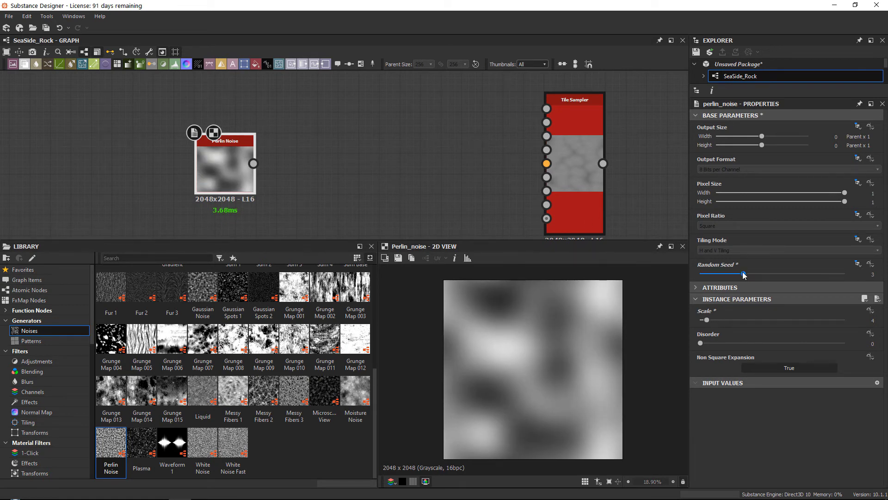
{"action": "left_click_drag", "start_coordinate": [743, 274], "coordinate": [724, 269]}
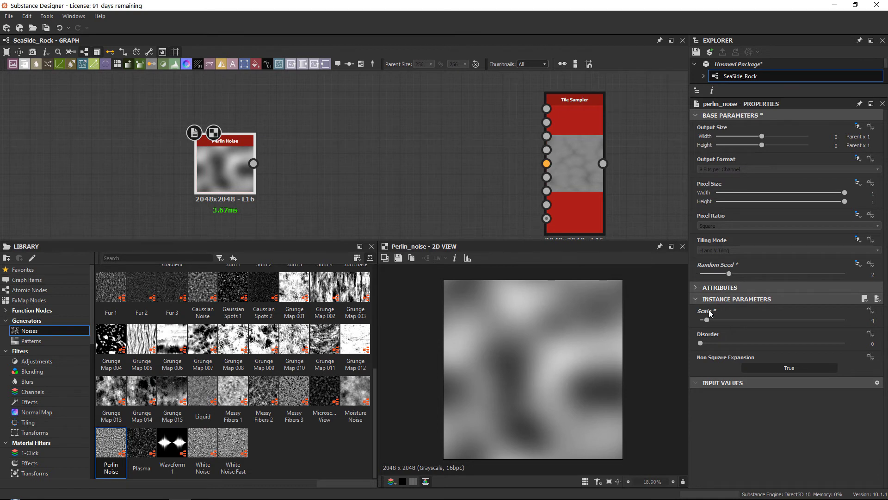
{"action": "left_click_drag", "start_coordinate": [707, 321], "coordinate": [707, 321]}
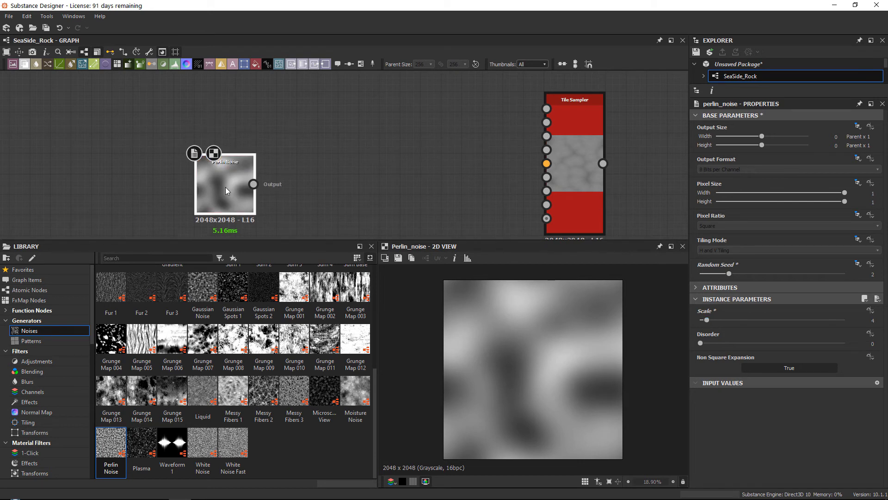
Inspect the enlarged noise in the 2D view and add an Auto Levels node after the Perlin Noise
{"action": "left_click_drag", "start_coordinate": [224, 176], "coordinate": [207, 166]}
{"action": "scroll", "coordinate": [511, 352], "scroll_direction": "up", "scroll_amount": 5}
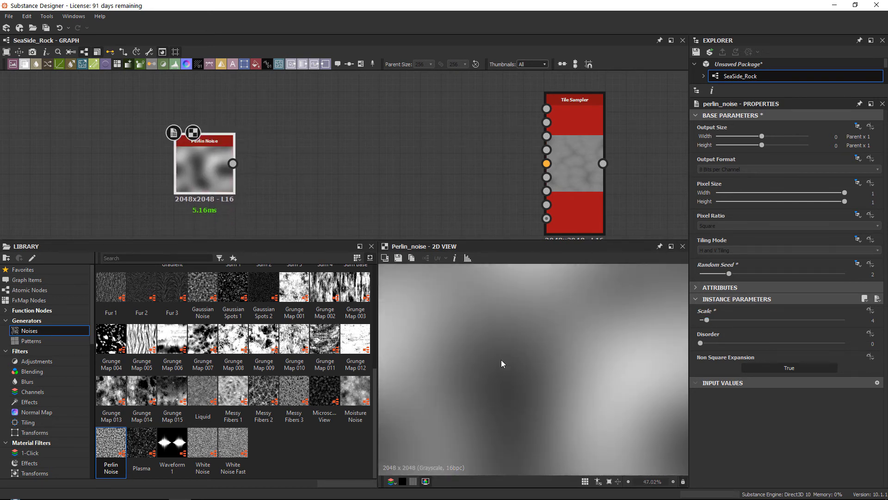
{"action": "scroll", "coordinate": [519, 384], "scroll_direction": "down", "scroll_amount": 4}
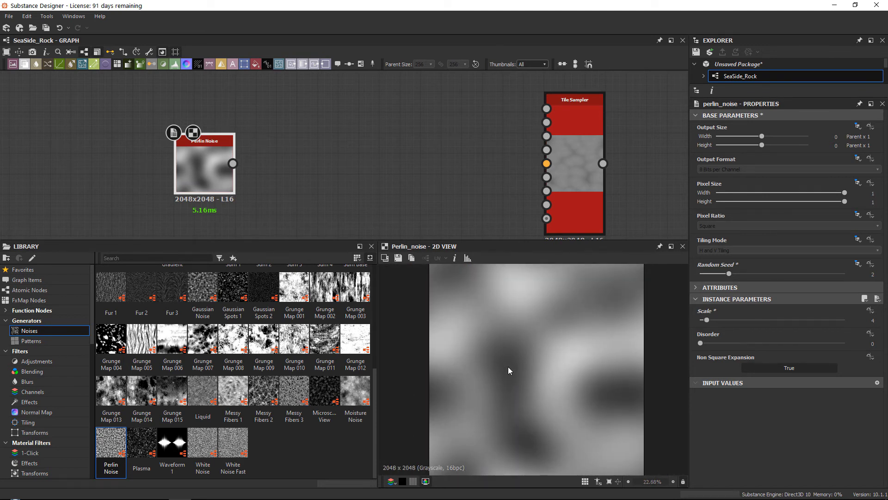
{"action": "left_click_drag", "start_coordinate": [204, 171], "coordinate": [223, 171]}
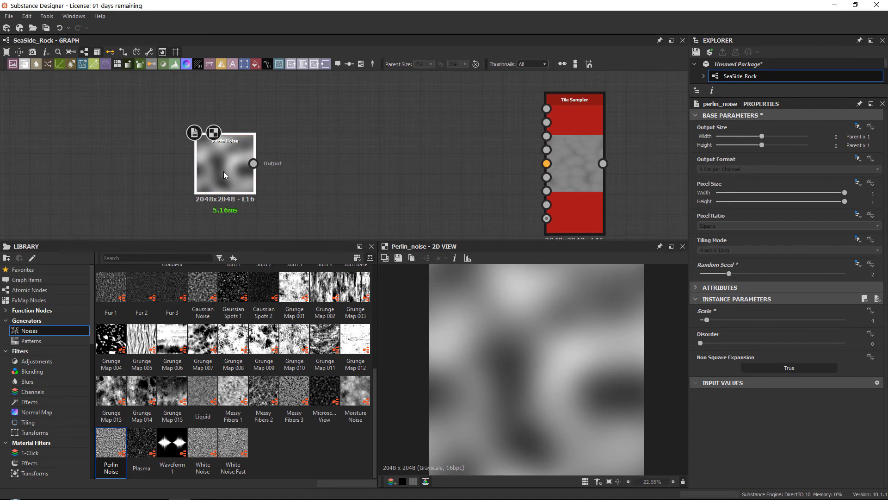
{"action": "key", "text": "space"}
{"action": "type", "text": "au"}
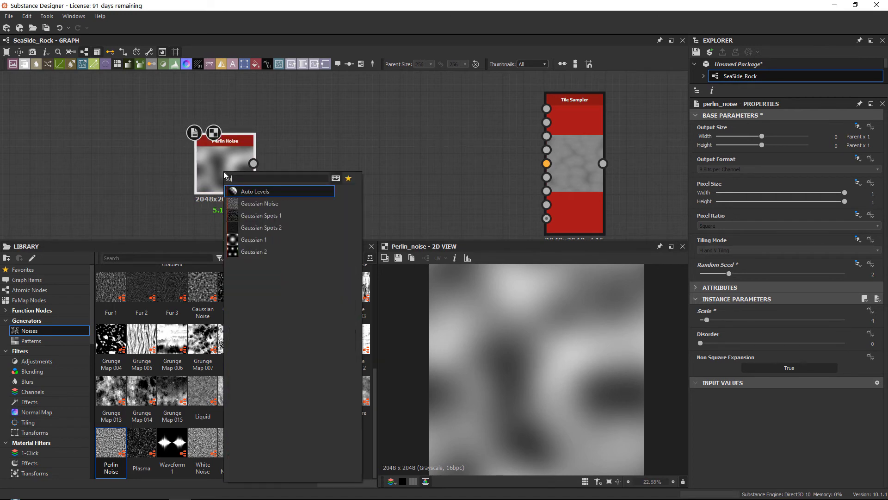
{"action": "key", "text": "Return"}
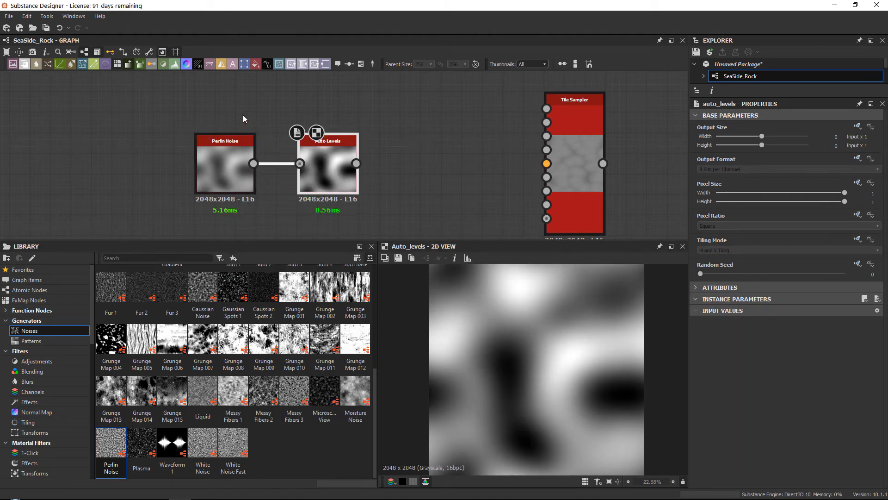
Add a Levels node below the Auto Levels and feed it from the Perlin Noise output
{"action": "middle_click_drag", "start_coordinate": [318, 184], "coordinate": [336, 132]}
{"action": "key", "text": "space"}
{"action": "type", "text": "lev"}
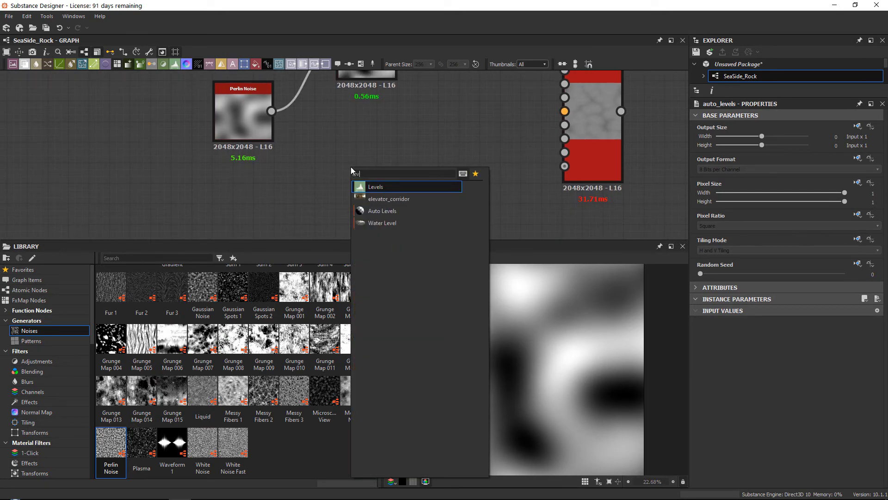
{"action": "key", "text": "Return"}
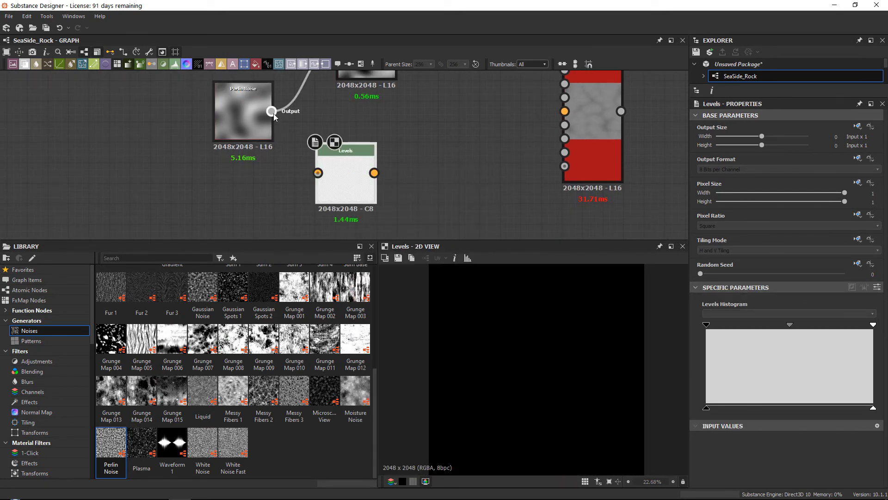
{"action": "left_click_drag", "start_coordinate": [272, 111], "coordinate": [319, 174]}
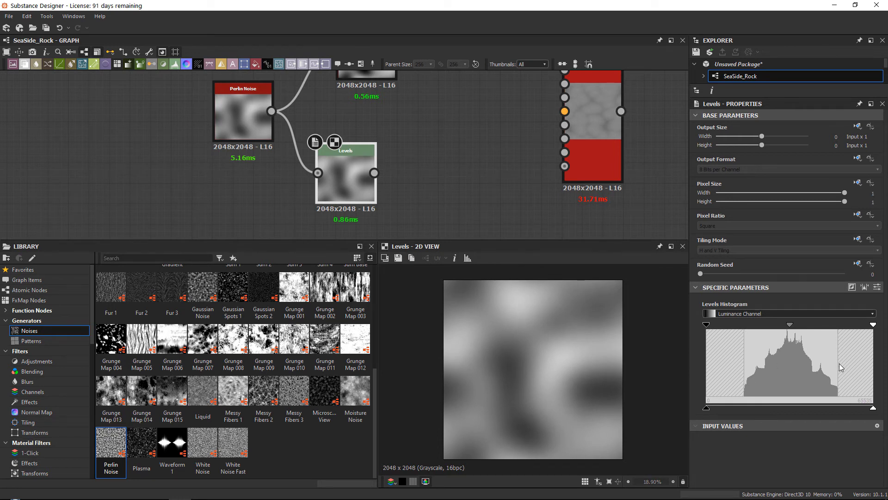
Tighten the Levels node's black and white input points to the histogram's ends, then remove the node in favor of Auto Levels
{"action": "middle_click_drag", "start_coordinate": [338, 135], "coordinate": [338, 145]}
{"action": "middle_click_drag", "start_coordinate": [361, 103], "coordinate": [353, 124]}
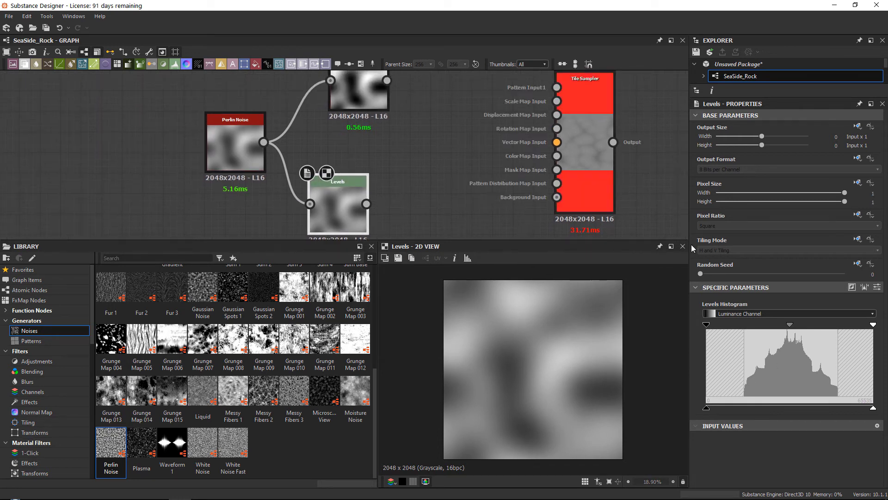
{"action": "left_click_drag", "start_coordinate": [706, 324], "coordinate": [744, 331]}
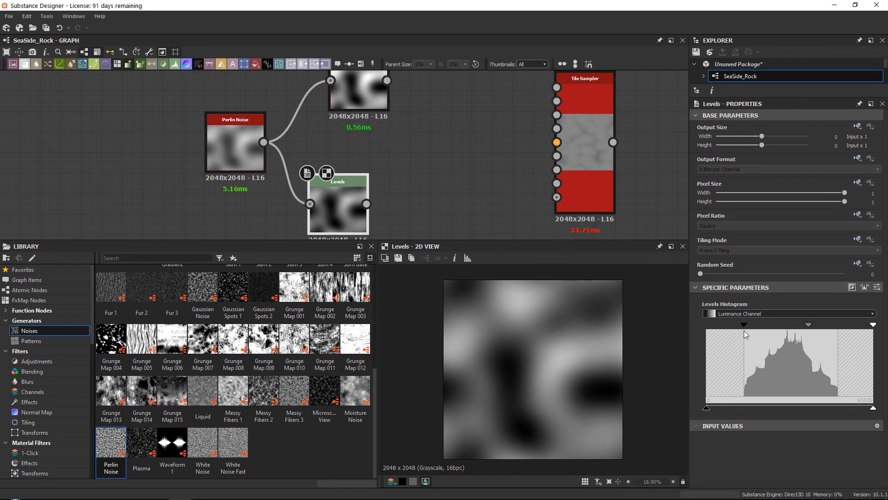
{"action": "left_click_drag", "start_coordinate": [873, 328], "coordinate": [837, 331]}
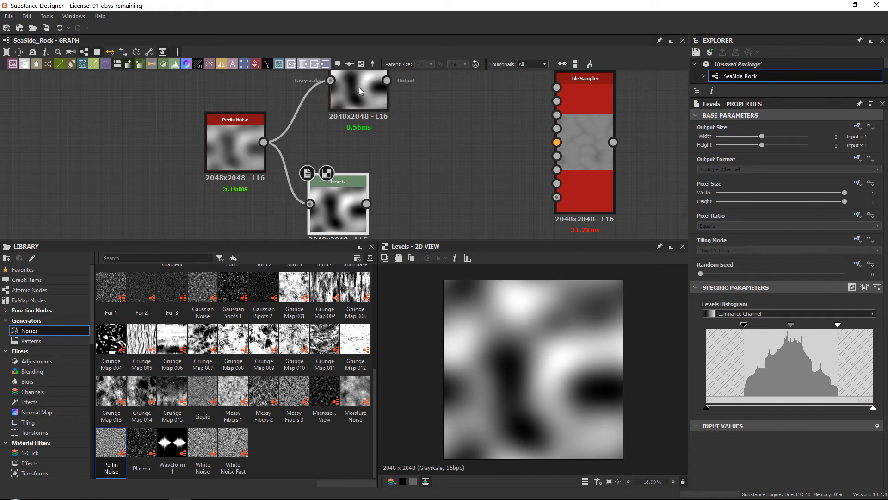
{"action": "left_click", "coordinate": [341, 206]}
{"action": "left_click_drag", "start_coordinate": [342, 205], "coordinate": [347, 185]}
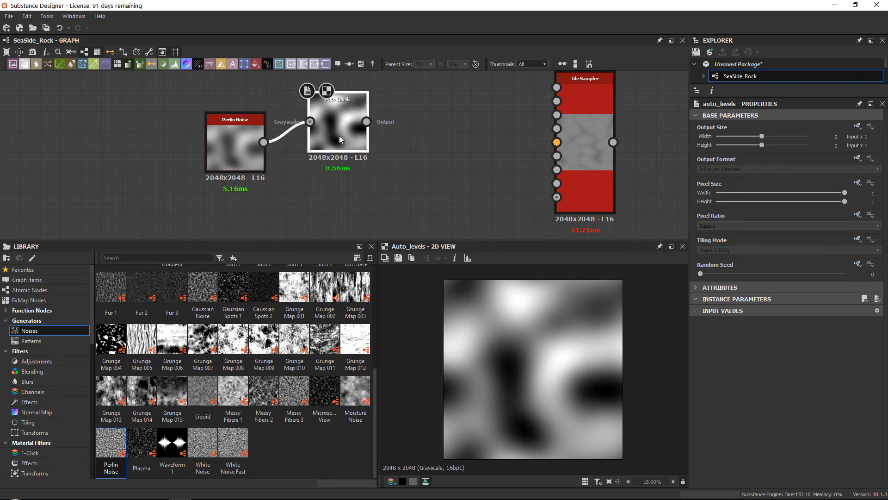
Connect the Auto Levels output to the Tile Sampler's Scale Map Input and Color Map Input, and display the Tile Sampler
{"action": "middle_click_drag", "start_coordinate": [332, 138], "coordinate": [203, 155]}
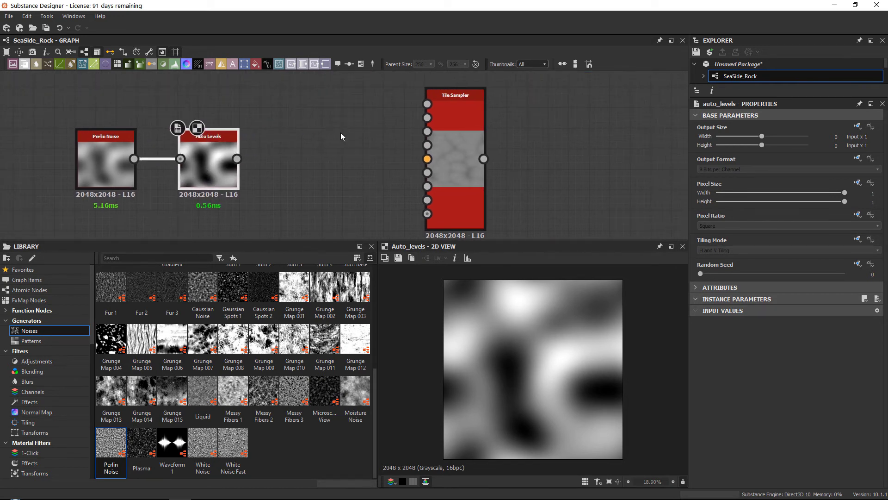
{"action": "left_click_drag", "start_coordinate": [237, 159], "coordinate": [453, 116]}
{"action": "left_click_drag", "start_coordinate": [241, 158], "coordinate": [453, 176]}
{"action": "double_click", "coordinate": [454, 154]}
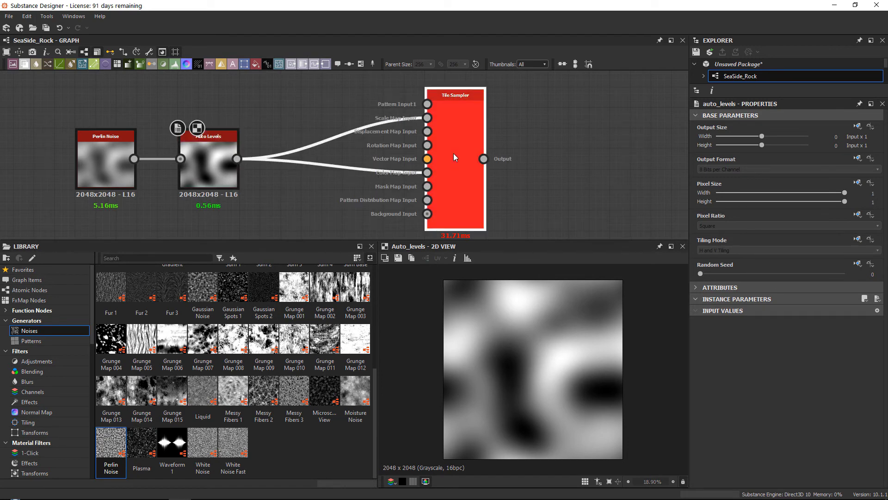
{"action": "left_click_drag", "start_coordinate": [460, 145], "coordinate": [399, 147]}
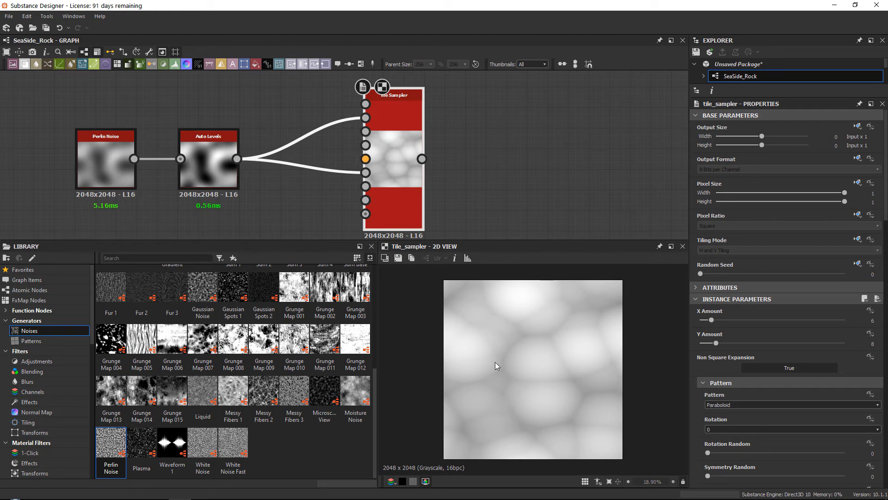
Raise the Tile Sampler's Color Parametrization Multiplier to 1
{"action": "scroll", "coordinate": [699, 376], "scroll_direction": "down", "scroll_amount": 12}
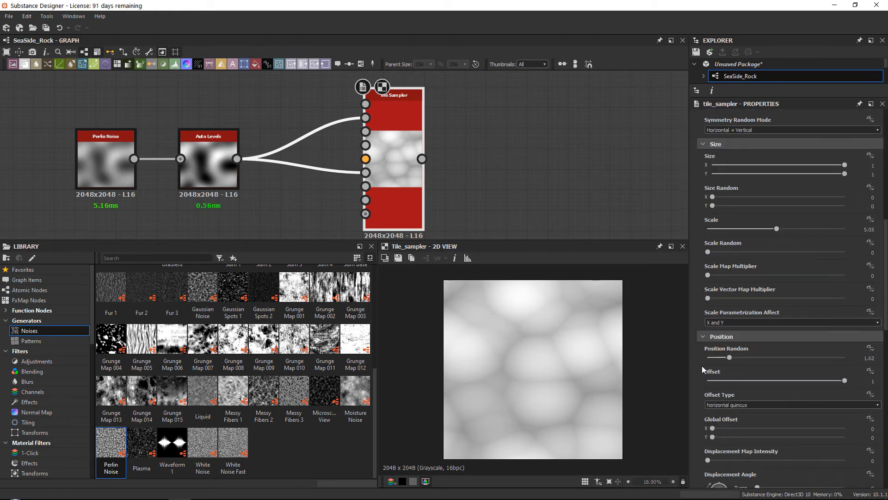
{"action": "scroll", "coordinate": [701, 366], "scroll_direction": "down", "scroll_amount": 10}
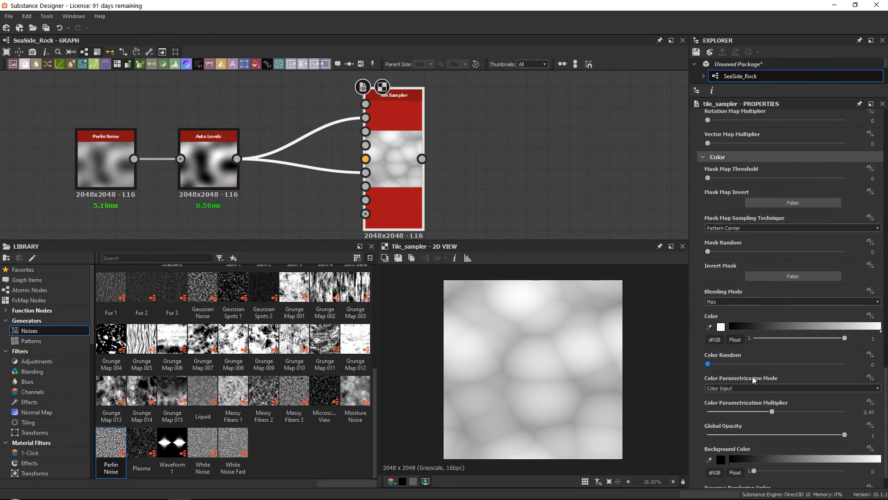
{"action": "left_click_drag", "start_coordinate": [773, 411], "coordinate": [846, 411]}
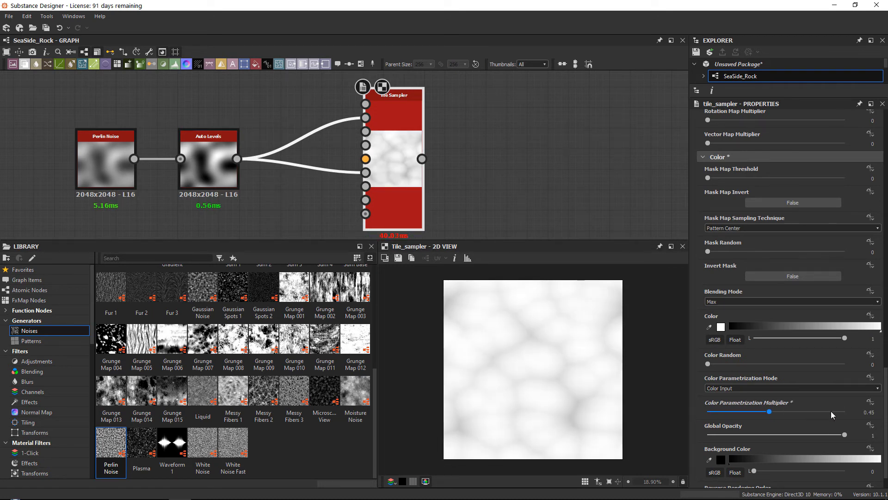
{"action": "left_click_drag", "start_coordinate": [831, 412], "coordinate": [856, 407]}
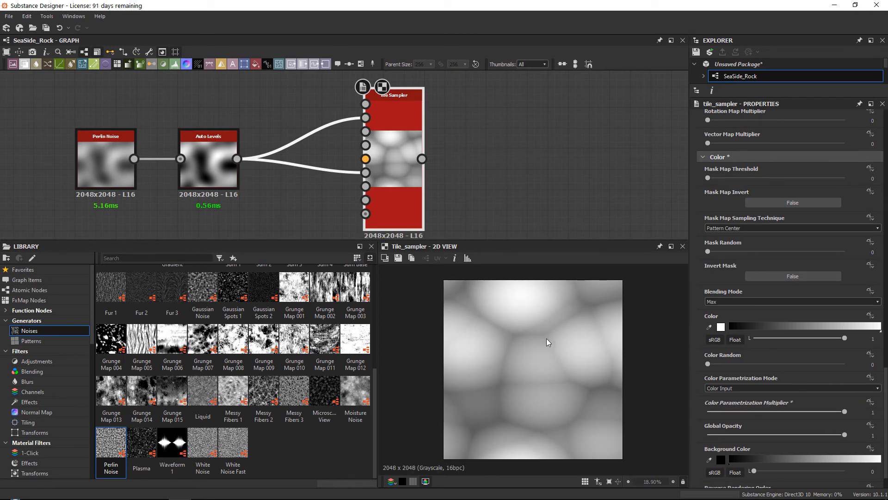
Examine how the Tile Sampler's overlapping paraboloids look in the 2D view, both close up and as a whole
{"action": "scroll", "coordinate": [550, 329], "scroll_direction": "up", "scroll_amount": 2}
{"action": "scroll", "coordinate": [515, 374], "scroll_direction": "down", "scroll_amount": 3}
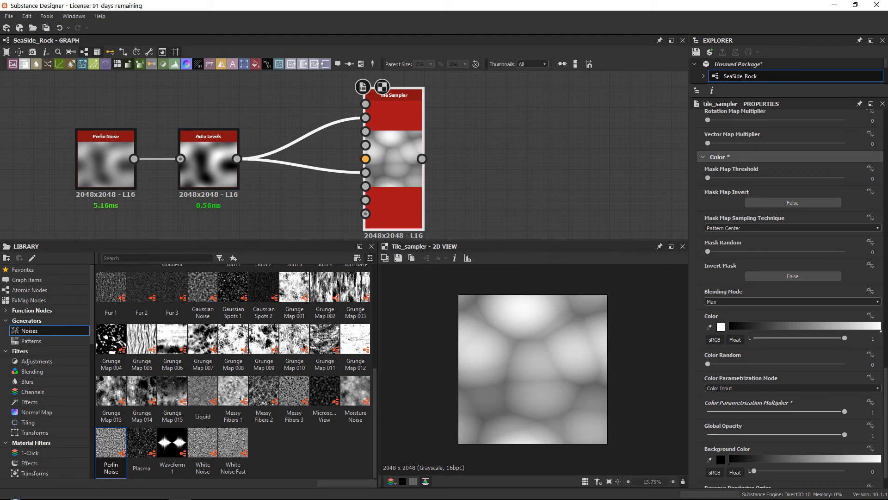
{"action": "scroll", "coordinate": [695, 387], "scroll_direction": "up", "scroll_amount": 10}
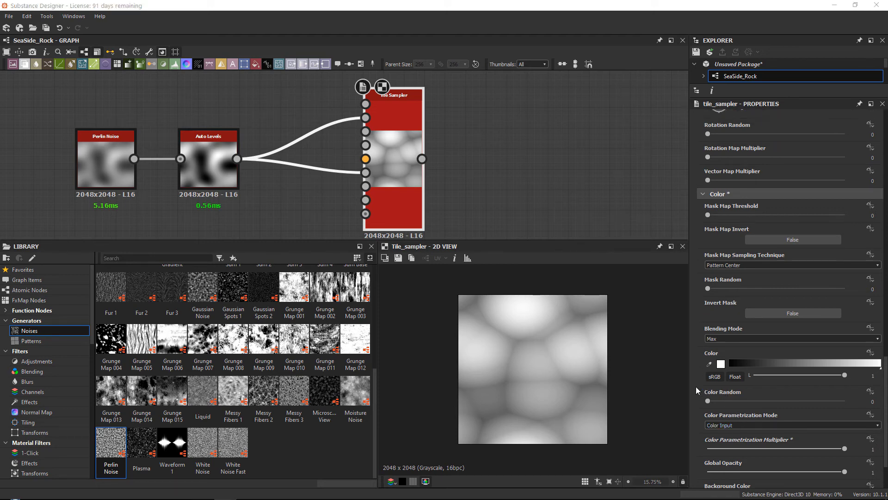
{"action": "left_click_drag", "start_coordinate": [714, 373], "coordinate": [654, 374]}
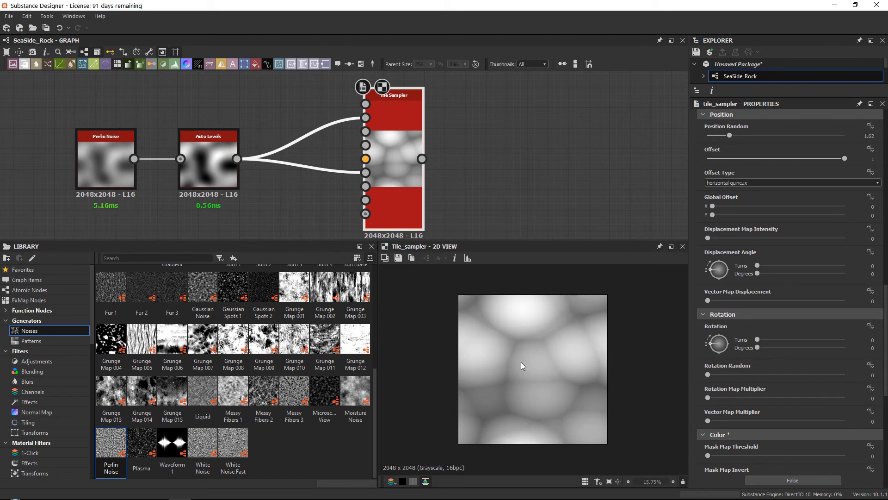
{"action": "scroll", "coordinate": [521, 362], "scroll_direction": "up", "scroll_amount": 2}
{"action": "middle_click_drag", "start_coordinate": [635, 351], "coordinate": [630, 376]}
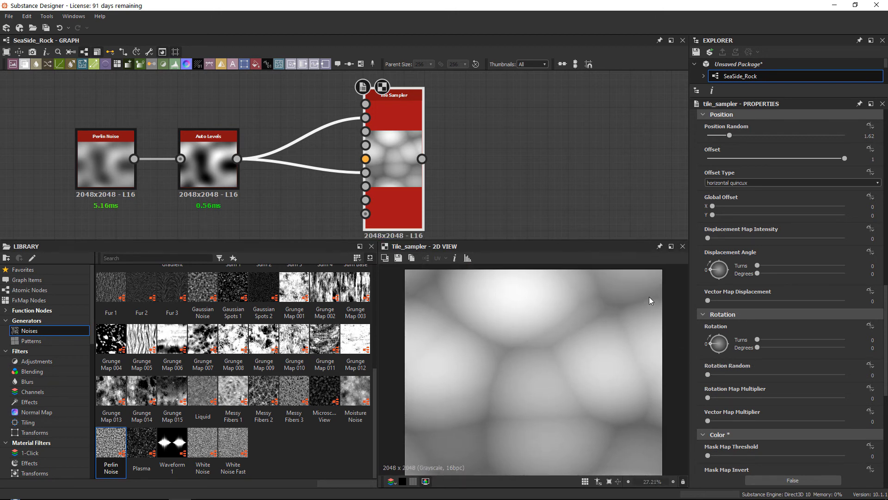
{"action": "middle_click_drag", "start_coordinate": [459, 343], "coordinate": [470, 292]}
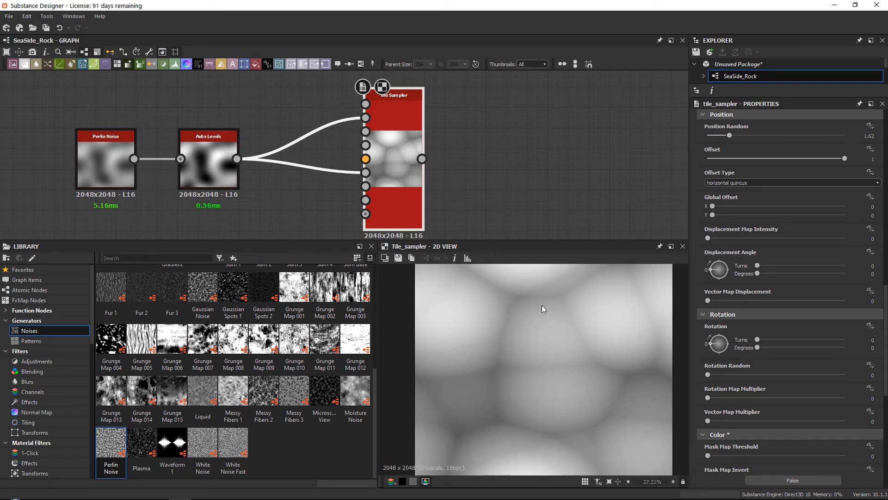
{"action": "scroll", "coordinate": [508, 314], "scroll_direction": "down", "scroll_amount": 1}
Try several Position Random amounts on the Tile Sampler and set the value to 2.4
{"action": "scroll", "coordinate": [705, 326], "scroll_direction": "up", "scroll_amount": 5}
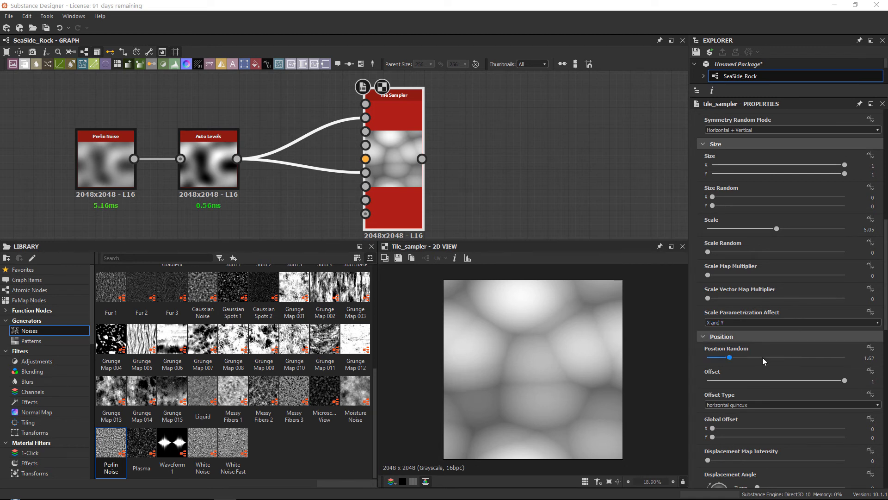
{"action": "left_click_drag", "start_coordinate": [730, 356], "coordinate": [741, 358]}
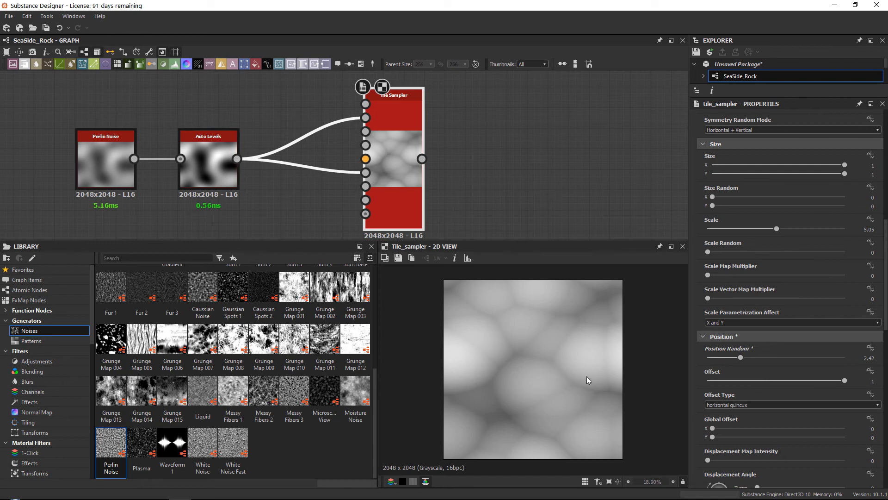
{"action": "left_click_drag", "start_coordinate": [729, 359], "coordinate": [727, 358]}
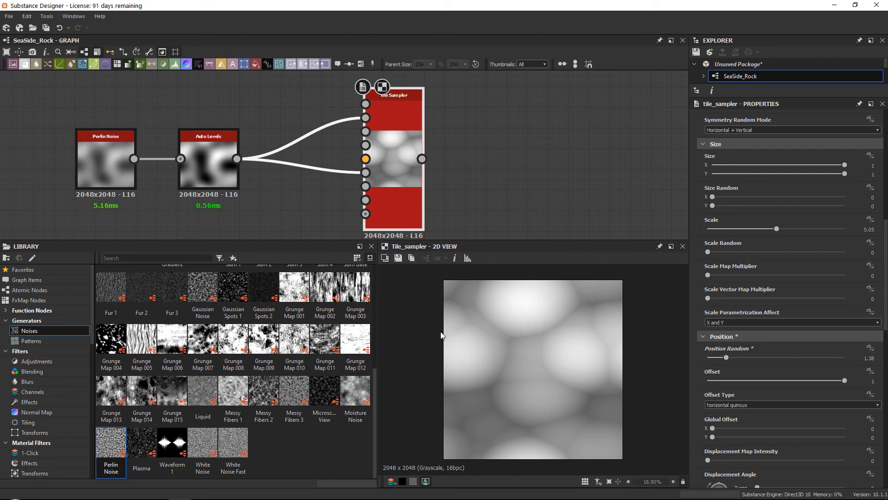
{"action": "left_click", "coordinate": [732, 359]}
{"action": "left_click_drag", "start_coordinate": [732, 358], "coordinate": [741, 360]}
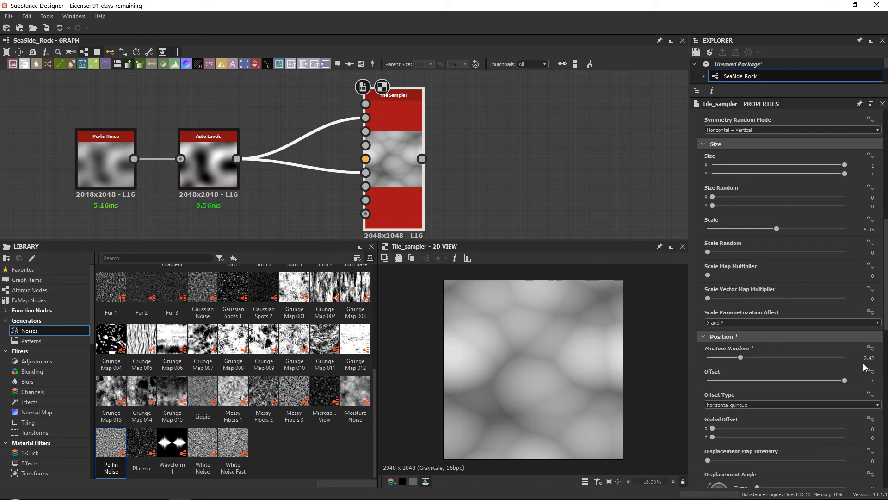
{"action": "left_click", "coordinate": [874, 359]}
{"action": "type", "text": "2.4"}
{"action": "key", "text": "Return"}
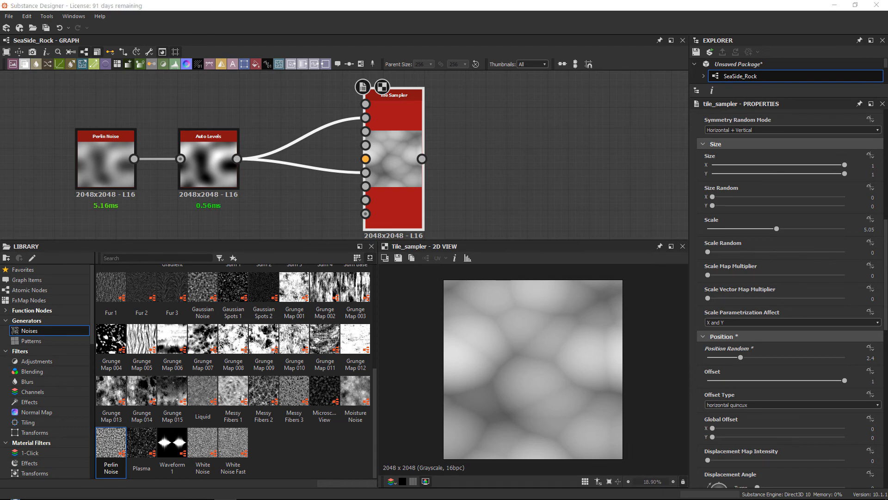
Switch to the reference photo TEX_3831.jpg and examine the rock's large forms and cracks up close, then return to Substance Designer
{"action": "scroll", "coordinate": [428, 139], "scroll_direction": "down", "scroll_amount": 2}
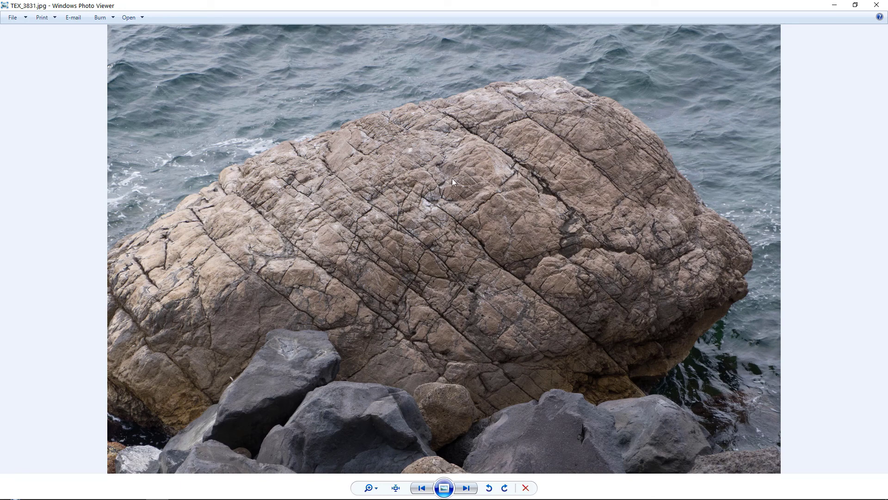
{"action": "scroll", "coordinate": [532, 131], "scroll_direction": "up", "scroll_amount": 3}
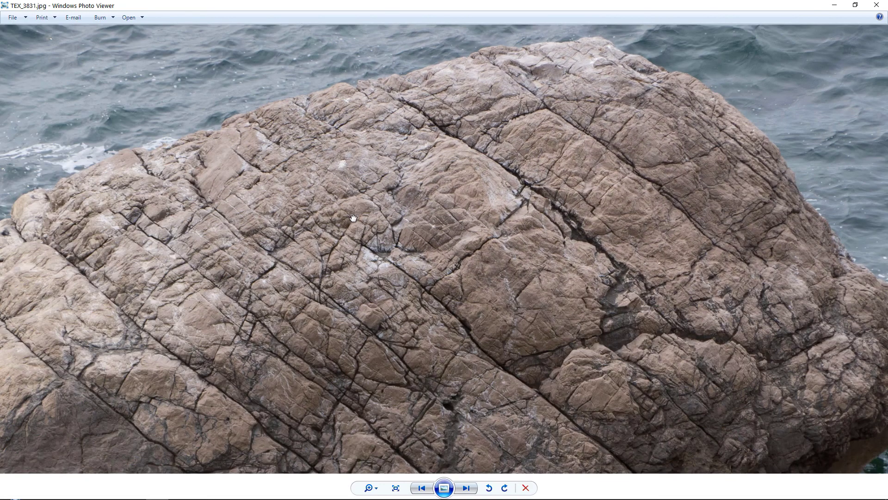
{"action": "left_click_drag", "start_coordinate": [355, 219], "coordinate": [329, 180]}
{"action": "left_click_drag", "start_coordinate": [418, 223], "coordinate": [636, 213]}
{"action": "scroll", "coordinate": [235, 272], "scroll_direction": "up", "scroll_amount": 3}
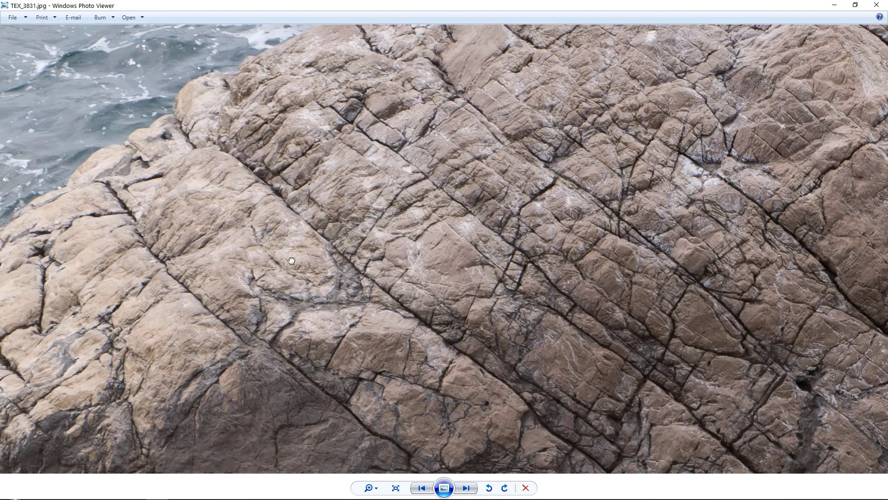
{"action": "left_click_drag", "start_coordinate": [291, 261], "coordinate": [402, 249]}
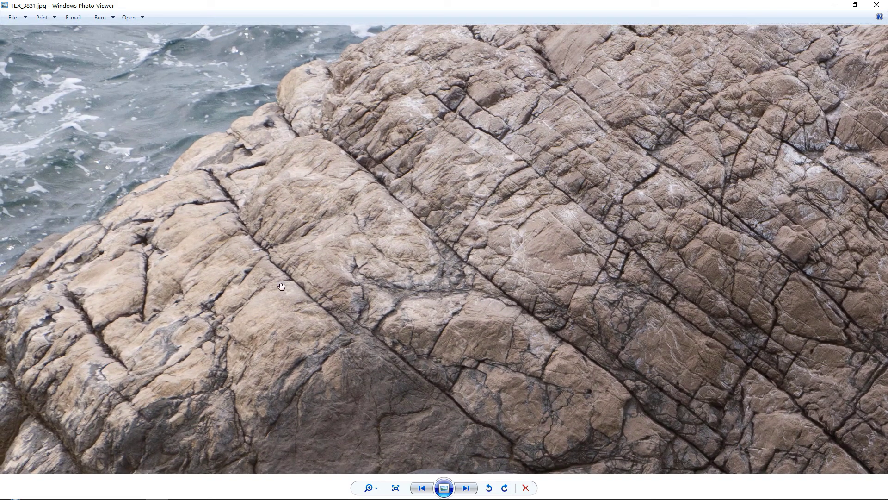
{"action": "left_click_drag", "start_coordinate": [282, 288], "coordinate": [293, 249]}
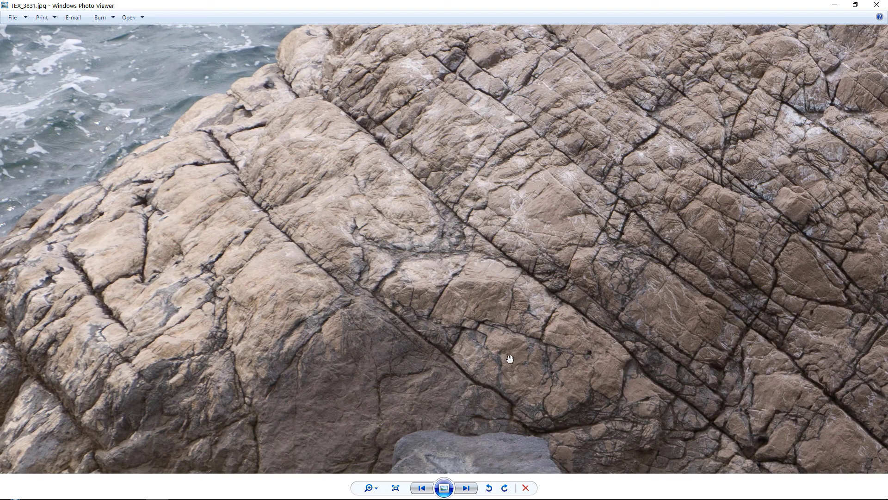
{"action": "left_click_drag", "start_coordinate": [494, 235], "coordinate": [227, 342]}
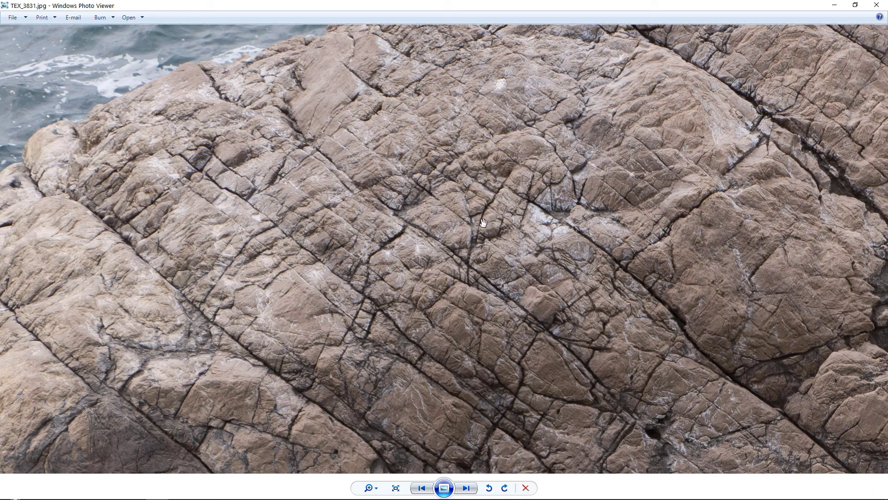
{"action": "left_click_drag", "start_coordinate": [483, 223], "coordinate": [474, 338]}
{"action": "left_click_drag", "start_coordinate": [662, 253], "coordinate": [441, 233]}
{"action": "left_click_drag", "start_coordinate": [523, 221], "coordinate": [282, 222]}
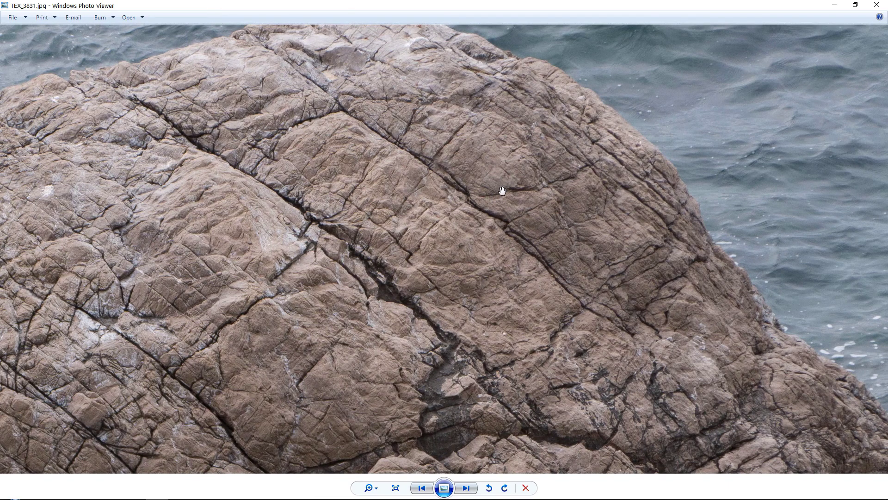
{"action": "left_click_drag", "start_coordinate": [371, 223], "coordinate": [539, 183]}
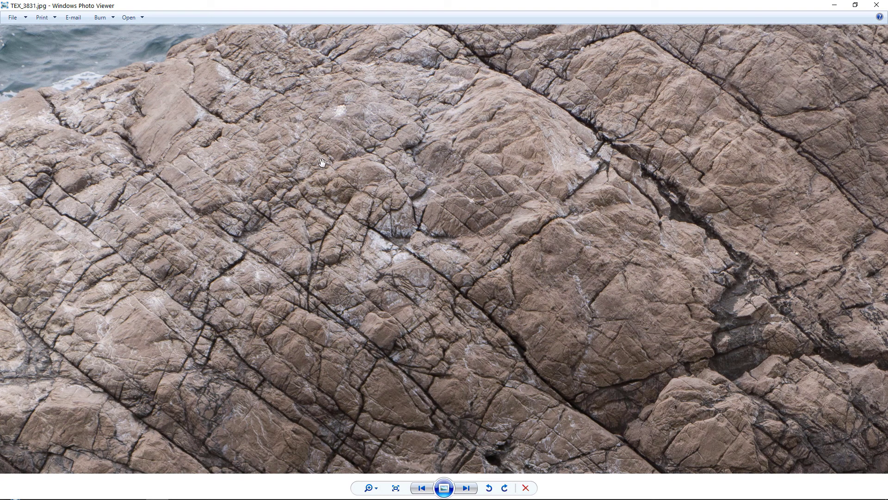
{"action": "left_click_drag", "start_coordinate": [253, 243], "coordinate": [419, 203]}
{"action": "left_click_drag", "start_coordinate": [319, 278], "coordinate": [398, 251]}
{"action": "left_click_drag", "start_coordinate": [523, 6], "coordinate": [500, 499]}
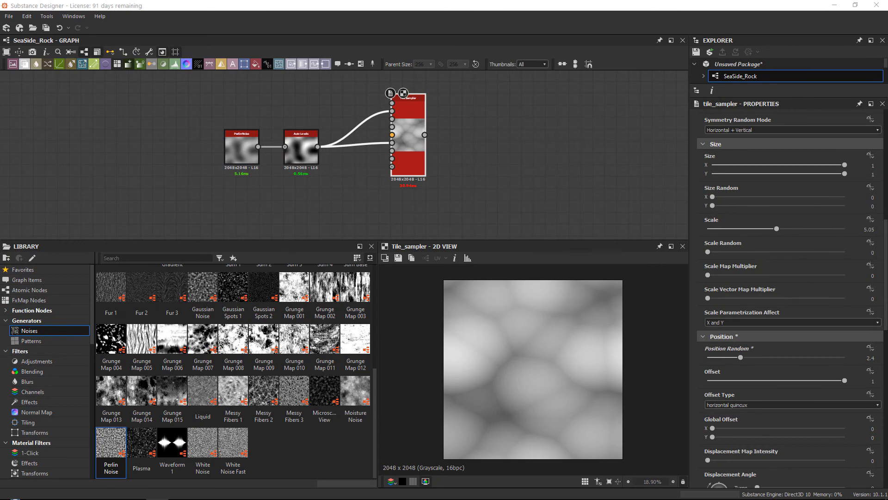
Duplicate the Tile Sampler twice with its Auto Levels connections kept, stacking both copies in a column below the original
{"action": "left_click", "coordinate": [419, 130]}
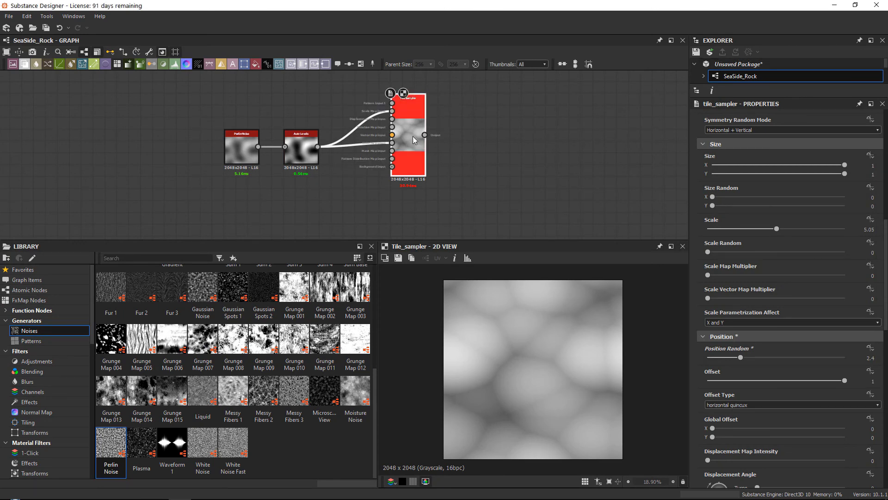
{"action": "left_click_drag", "start_coordinate": [412, 136], "coordinate": [418, 119]}
{"action": "key", "text": "ctrl+c"}
{"action": "key", "text": "ctrl+v"}
{"action": "left_click_drag", "start_coordinate": [348, 145], "coordinate": [412, 215]}
{"action": "left_click", "coordinate": [483, 181]}
{"action": "scroll", "coordinate": [471, 129], "scroll_direction": "down", "scroll_amount": 3}
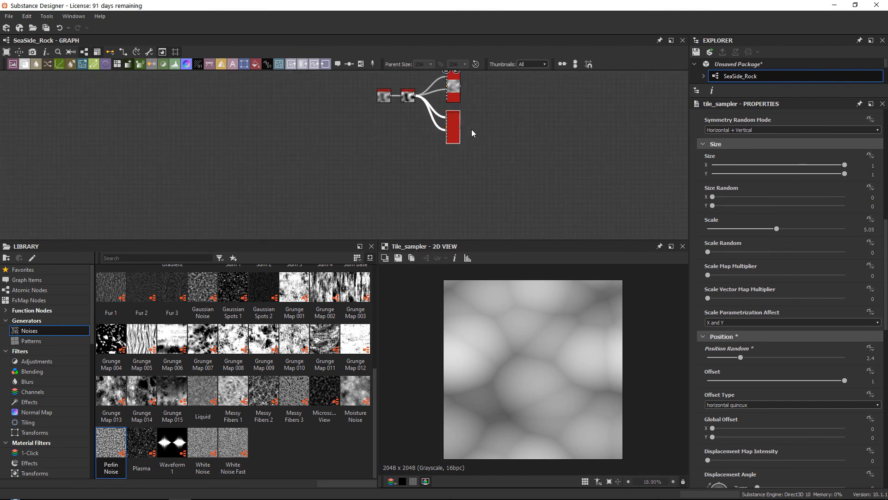
{"action": "key", "text": "ctrl+v"}
{"action": "left_click_drag", "start_coordinate": [344, 151], "coordinate": [456, 156]}
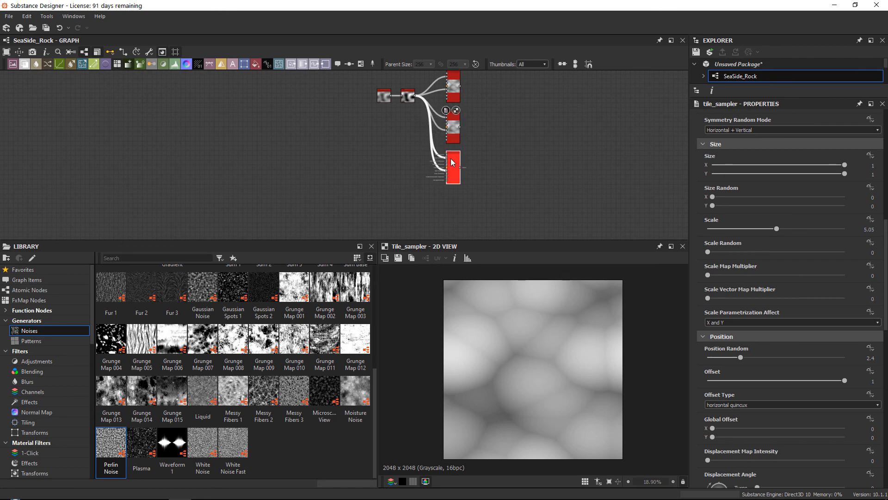
Set the X Amount and Y Amount of the second Tile Sampler to 10 each
{"action": "scroll", "coordinate": [451, 120], "scroll_direction": "up", "scroll_amount": 4}
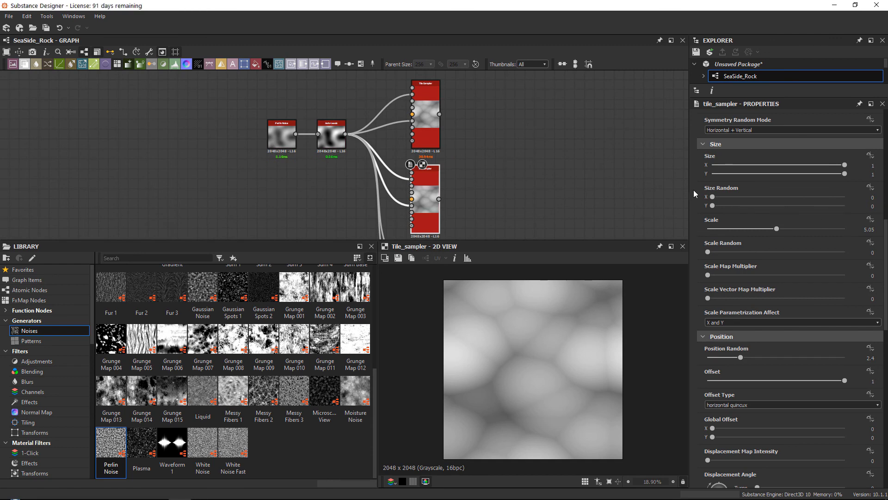
{"action": "scroll", "coordinate": [715, 217], "scroll_direction": "up", "scroll_amount": 8}
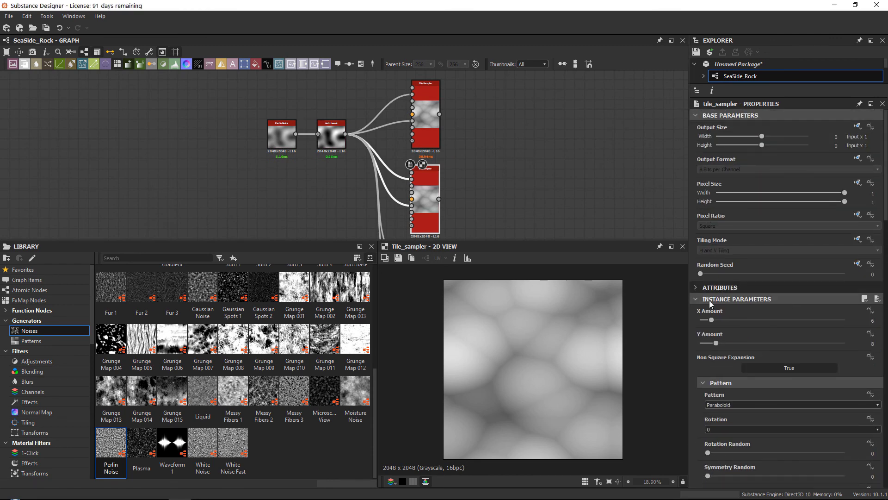
{"action": "left_click_drag", "start_coordinate": [711, 319], "coordinate": [722, 343]}
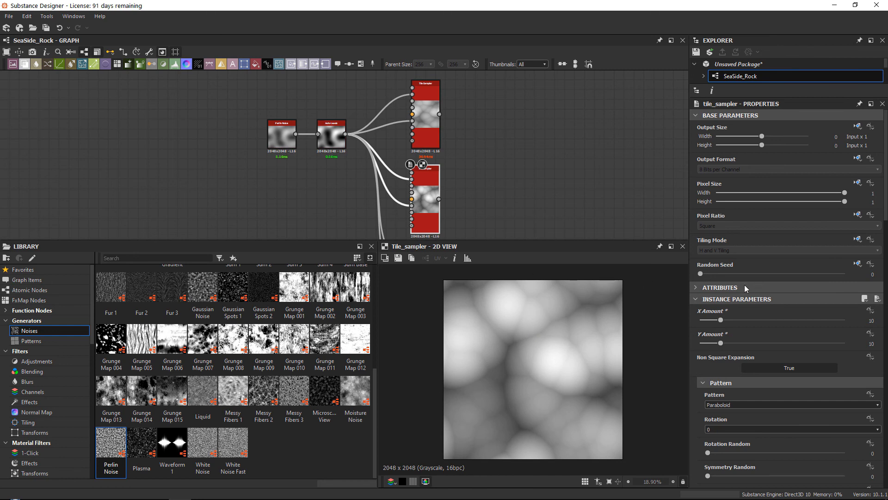
Compare the original and second Tile Sampler in the 2D view and review the second one's size, position, rotation and color parameters
{"action": "scroll", "coordinate": [747, 289], "scroll_direction": "down", "scroll_amount": 2}
{"action": "double_click", "coordinate": [420, 126]}
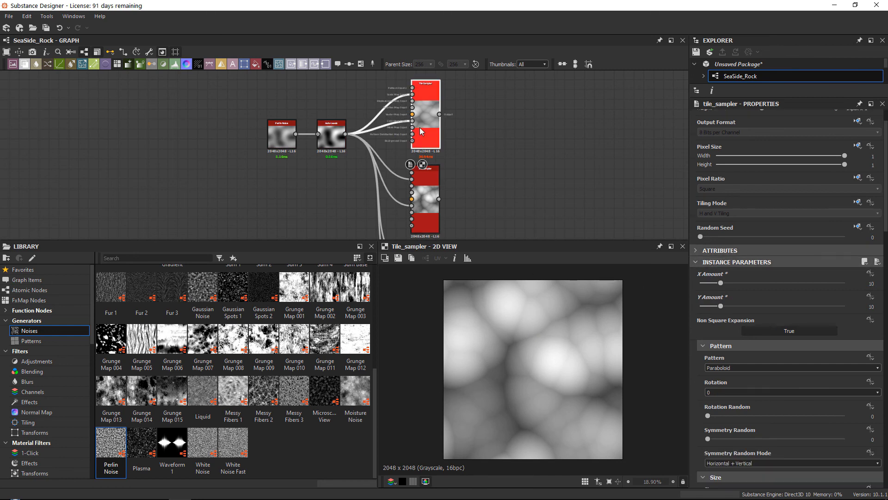
{"action": "double_click", "coordinate": [426, 198]}
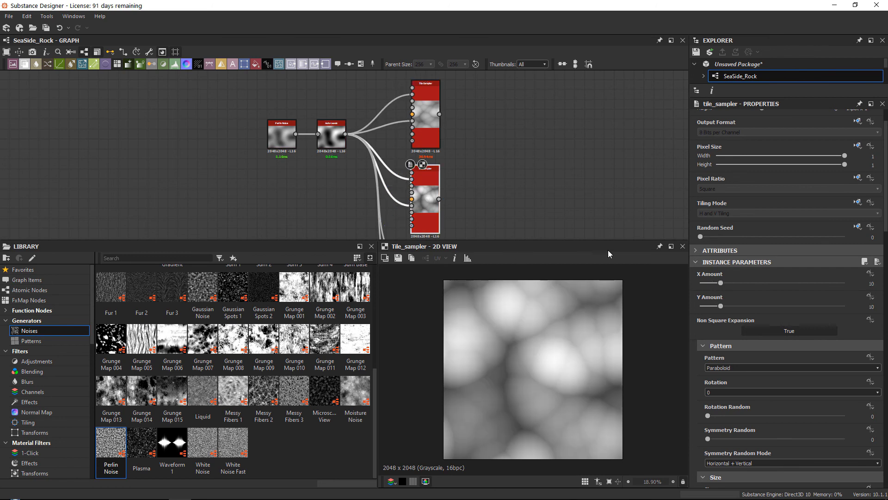
{"action": "scroll", "coordinate": [718, 344], "scroll_direction": "down", "scroll_amount": 4}
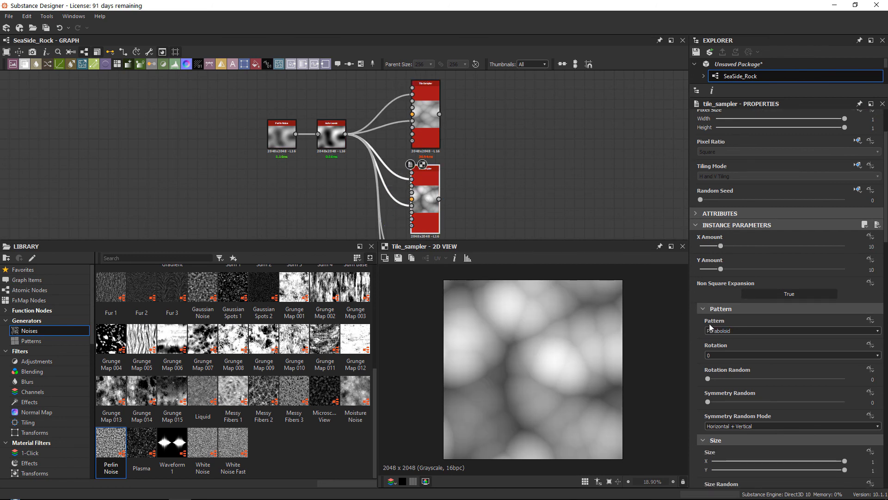
{"action": "scroll", "coordinate": [711, 326], "scroll_direction": "down", "scroll_amount": 6}
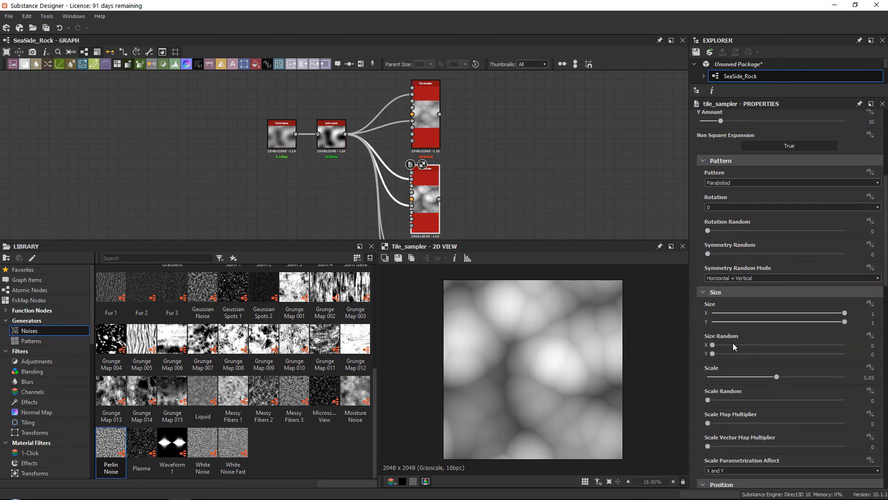
{"action": "scroll", "coordinate": [848, 376], "scroll_direction": "down", "scroll_amount": 1}
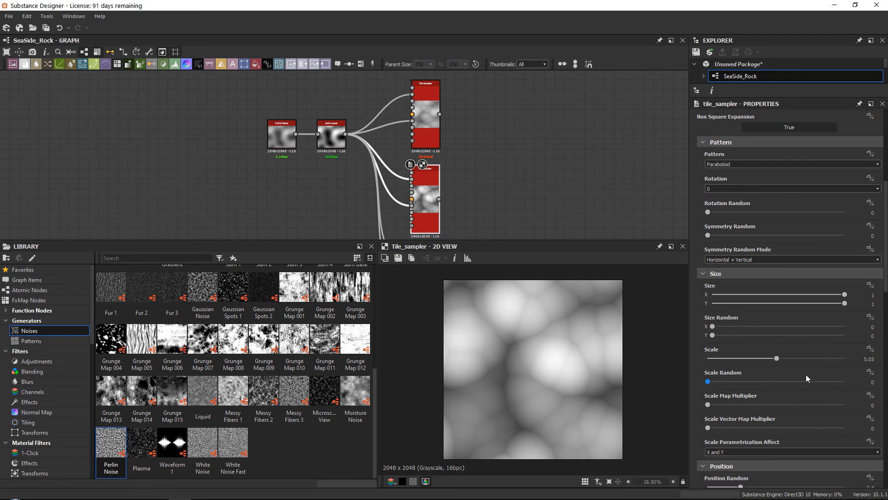
{"action": "left_click", "coordinate": [779, 360]}
{"action": "scroll", "coordinate": [715, 355], "scroll_direction": "down", "scroll_amount": 9}
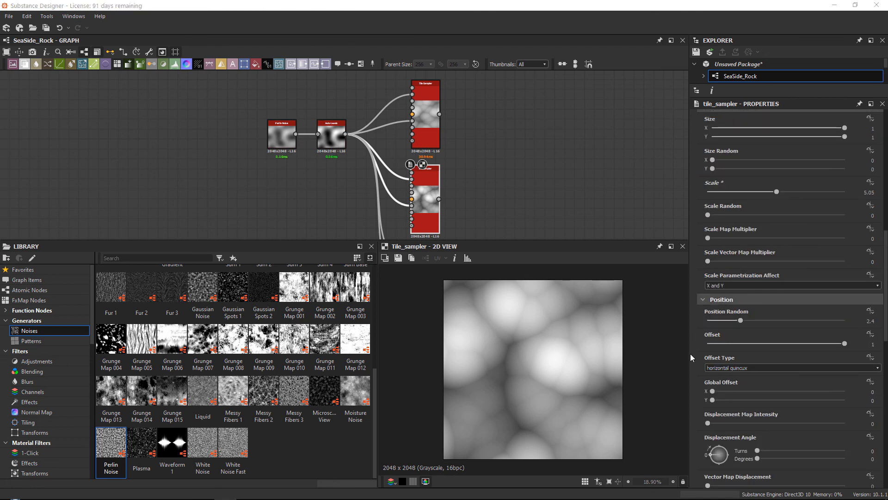
{"action": "scroll", "coordinate": [694, 352], "scroll_direction": "down", "scroll_amount": 18}
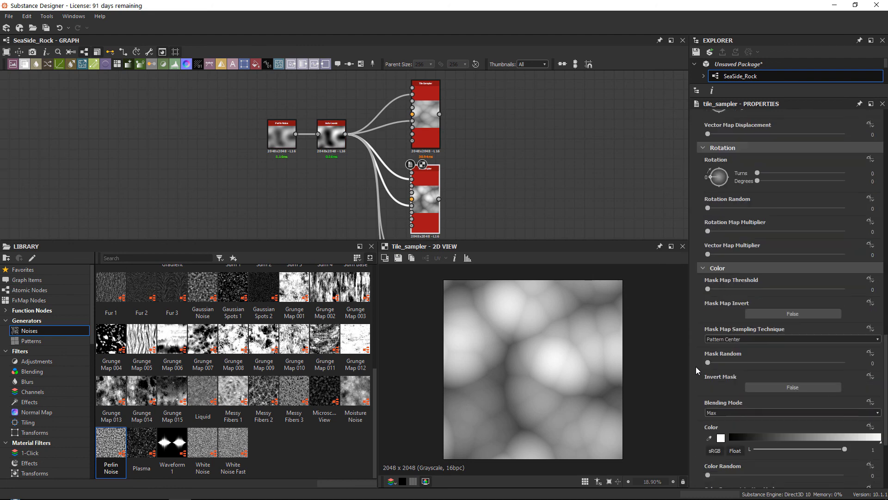
{"action": "scroll", "coordinate": [696, 366], "scroll_direction": "down", "scroll_amount": 4}
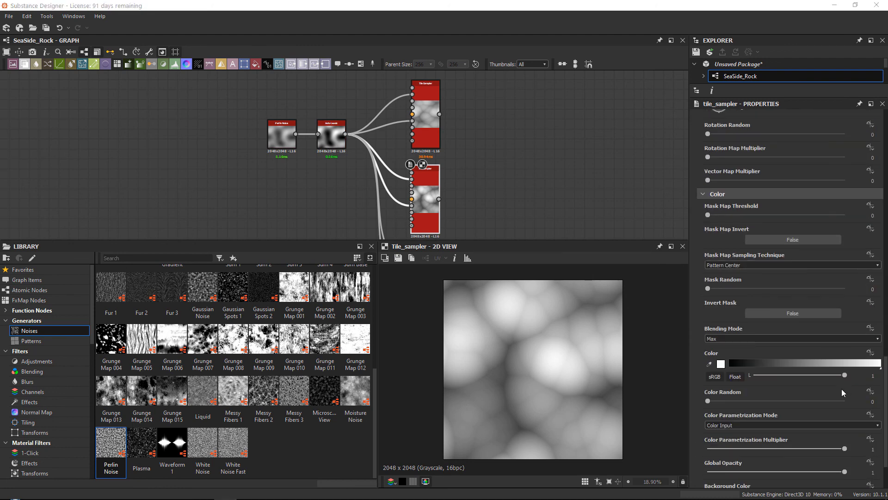
{"action": "left_click_drag", "start_coordinate": [429, 183], "coordinate": [425, 181]}
{"action": "double_click", "coordinate": [426, 121]}
{"action": "double_click", "coordinate": [427, 189]}
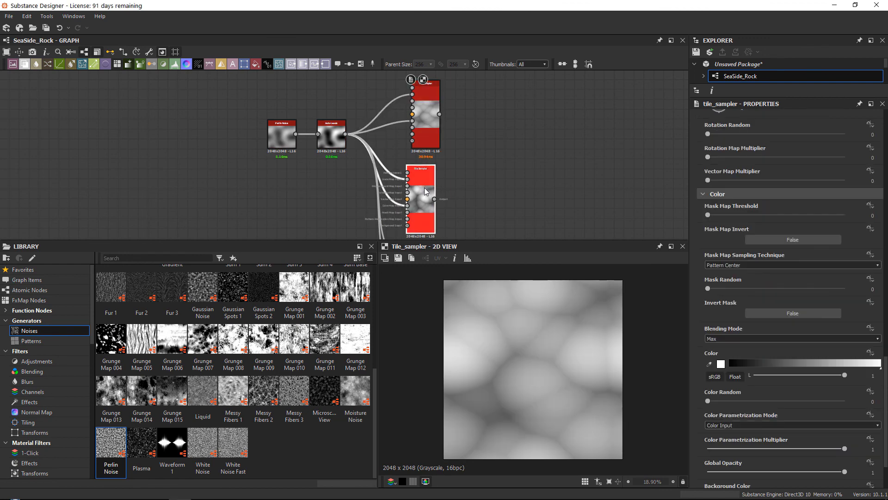
Show the third Tile Sampler in the 2D view and align its node in the column directly beneath the second one
{"action": "scroll", "coordinate": [437, 197], "scroll_direction": "down", "scroll_amount": 3}
{"action": "scroll", "coordinate": [436, 199], "scroll_direction": "up", "scroll_amount": 3}
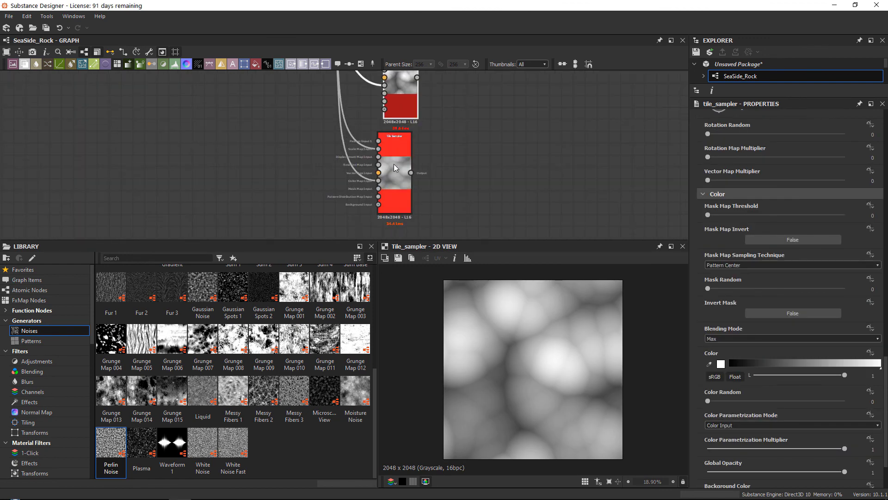
{"action": "double_click", "coordinate": [393, 165]}
{"action": "left_click_drag", "start_coordinate": [399, 154], "coordinate": [400, 167]}
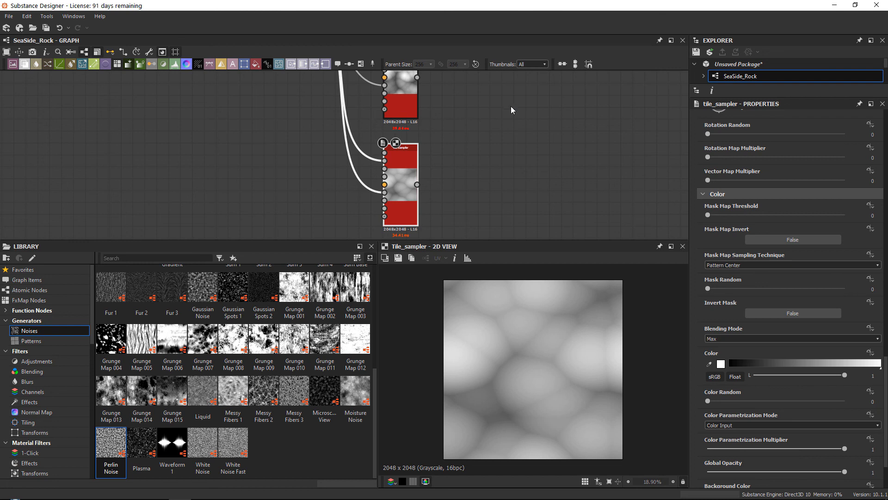
Save the unsaved package as SeaSide_Rock.sbs in the tutorial's SourceFiles/SaveFiles folder
{"action": "left_click", "coordinate": [731, 65]}
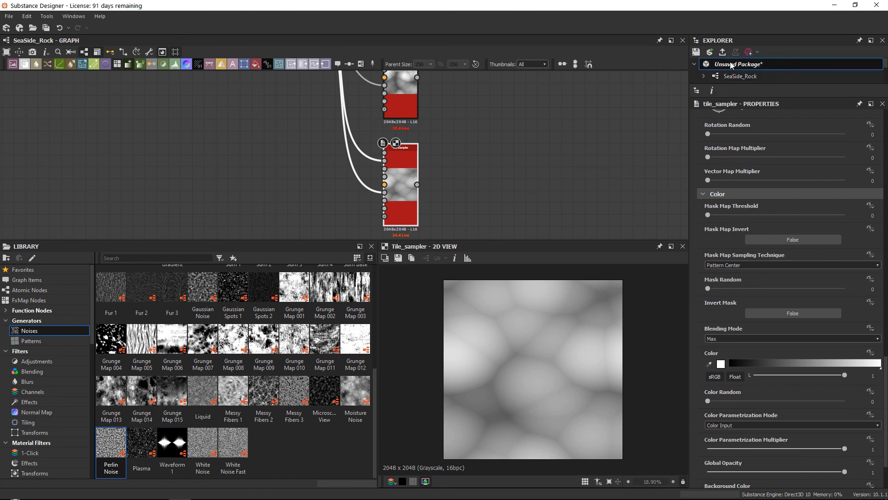
{"action": "right_click", "coordinate": [720, 65]}
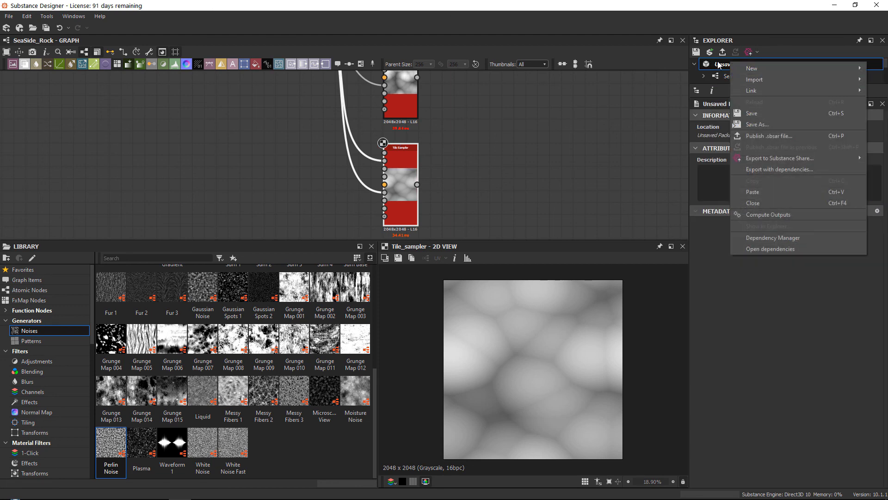
{"action": "left_click", "coordinate": [782, 113]}
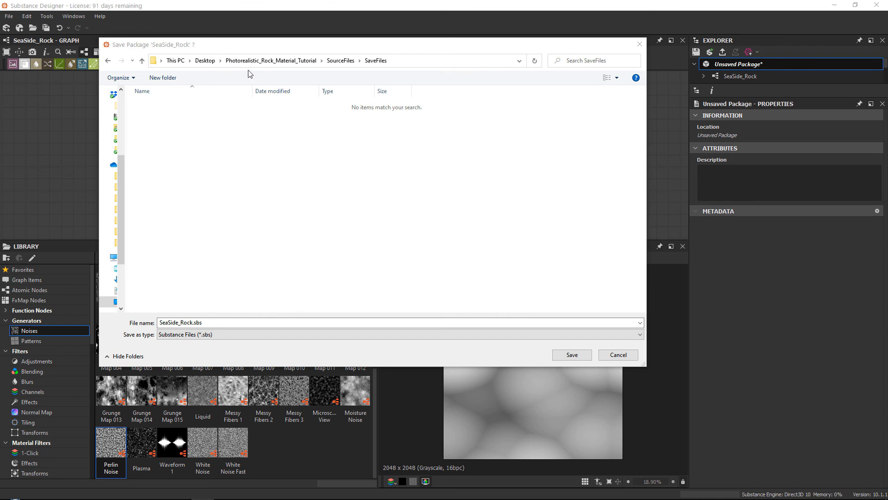
{"action": "left_click_drag", "start_coordinate": [359, 51], "coordinate": [371, 56]}
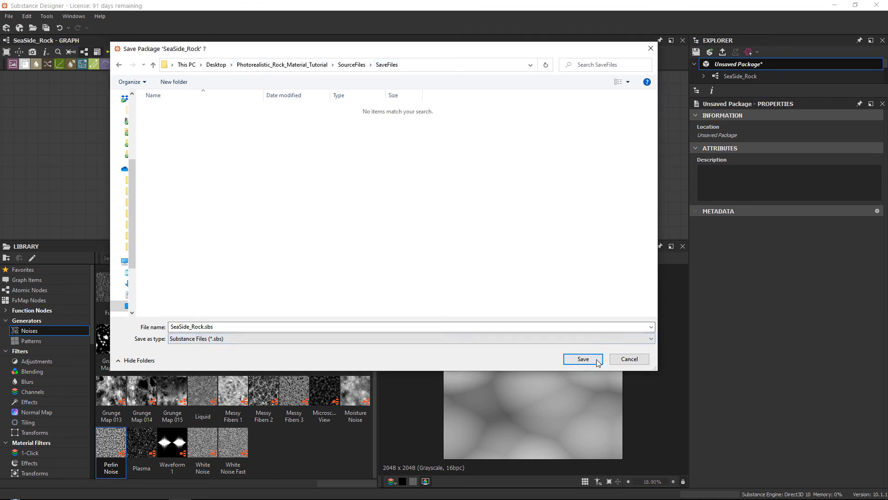
{"action": "left_click", "coordinate": [574, 360]}
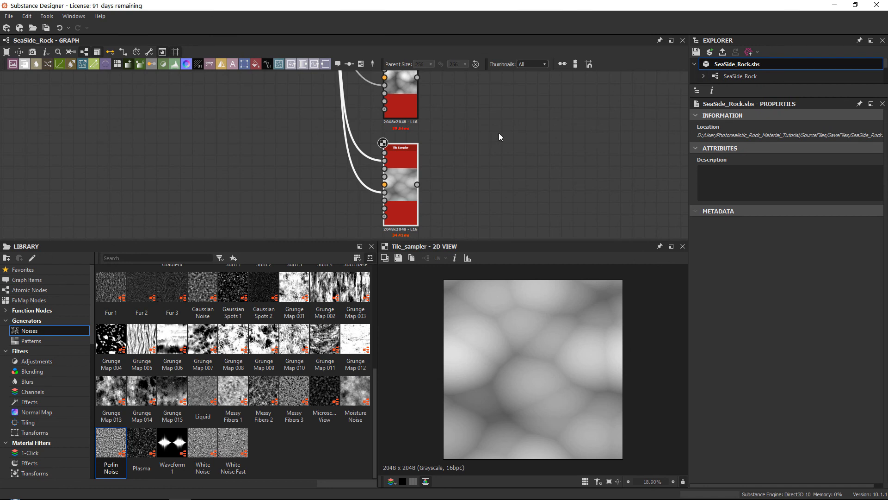